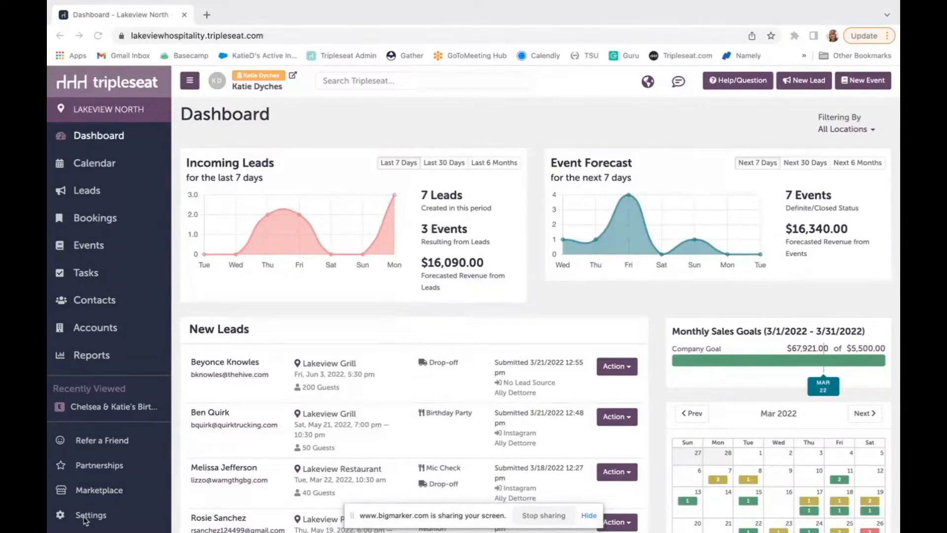
Step: Open the site preferences from the settings and review the general options, event status rules and site color themes
{"action": "left_click", "coordinate": [87, 516]}
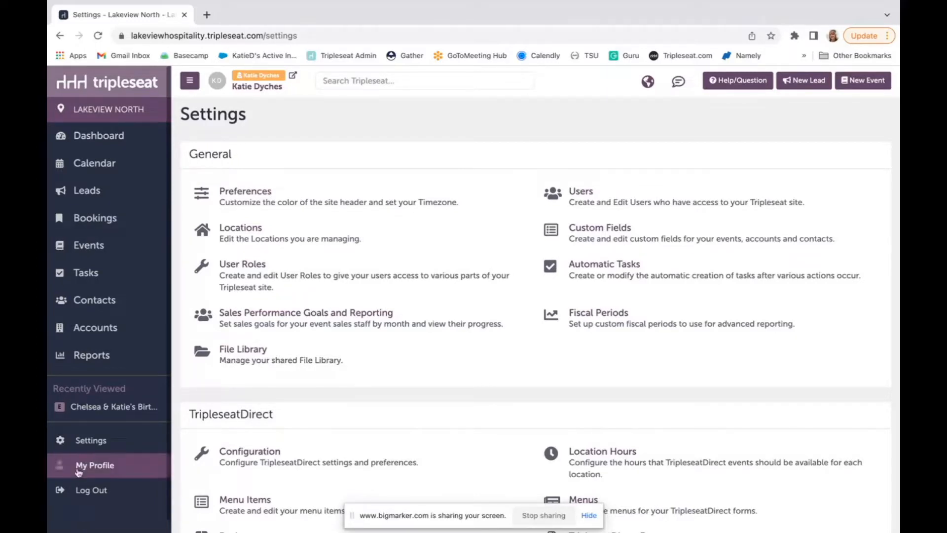
{"action": "left_click", "coordinate": [245, 201]}
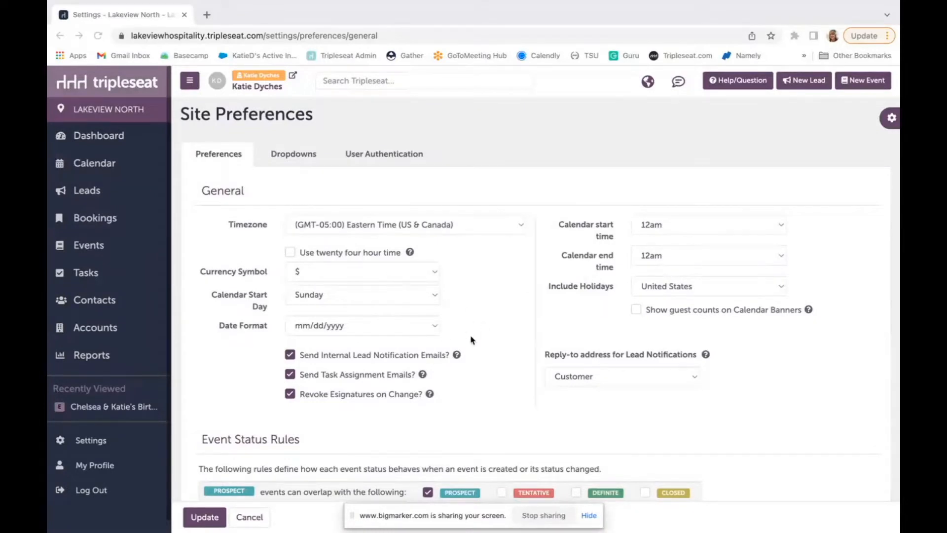
{"action": "scroll", "coordinate": [503, 388], "scroll_direction": "down", "scroll_amount": 4}
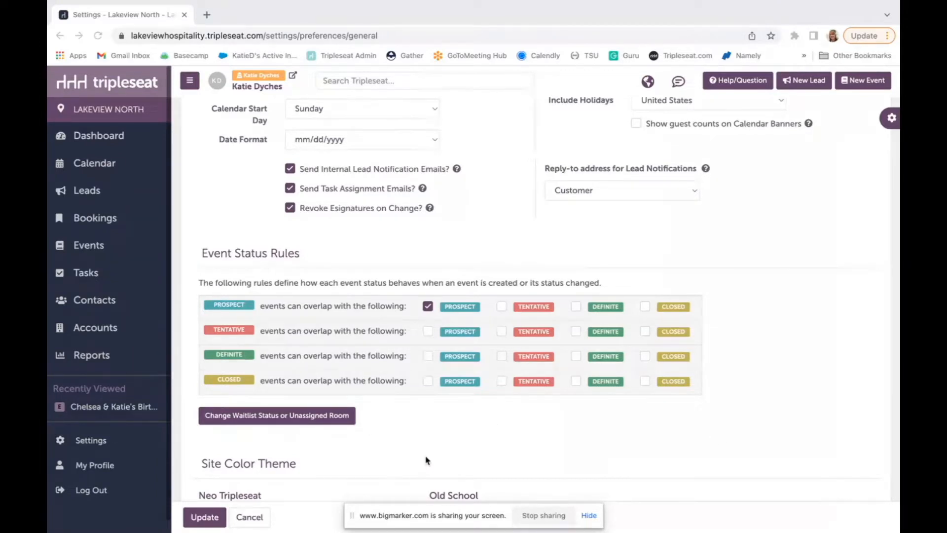
{"action": "scroll", "coordinate": [427, 460], "scroll_direction": "down", "scroll_amount": 6}
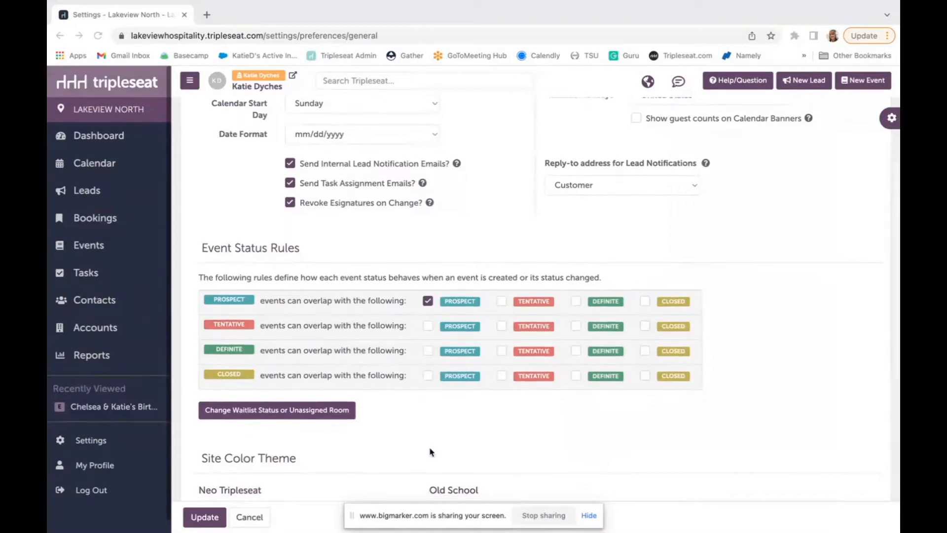
{"action": "scroll", "coordinate": [431, 452], "scroll_direction": "down", "scroll_amount": 1}
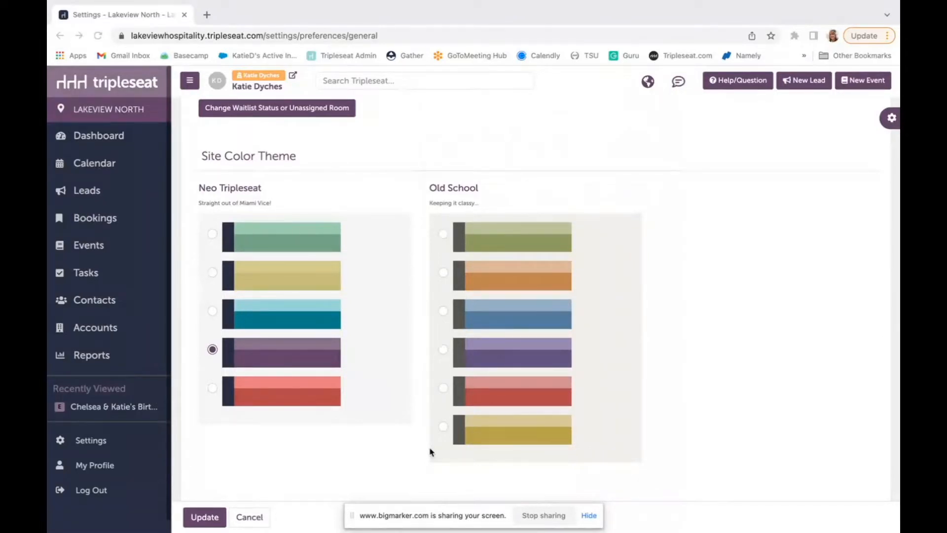
{"action": "scroll", "coordinate": [424, 403], "scroll_direction": "up", "scroll_amount": 3}
{"action": "scroll", "coordinate": [423, 403], "scroll_direction": "up", "scroll_amount": 8}
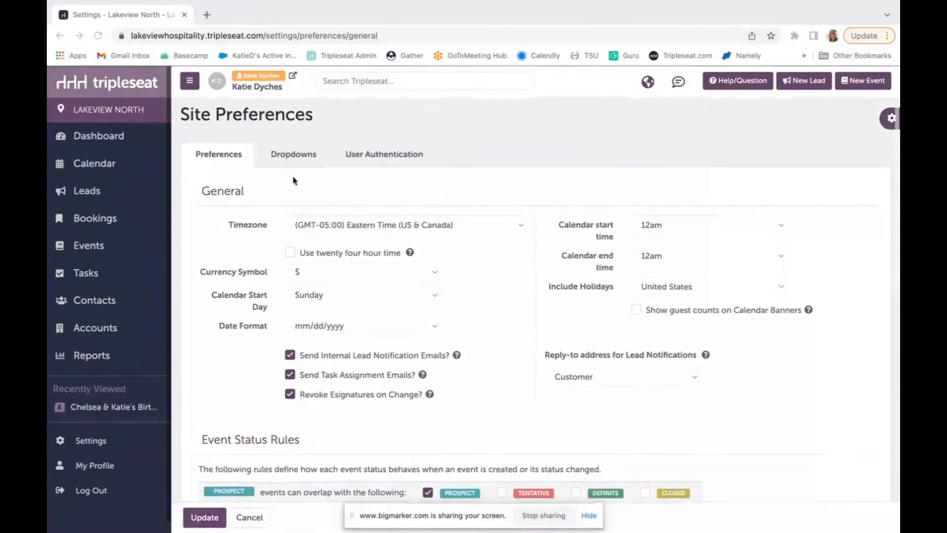
Step: Open the customizable dropdowns and examine the values for lost reasons, event types and lead sources
{"action": "left_click", "coordinate": [286, 160]}
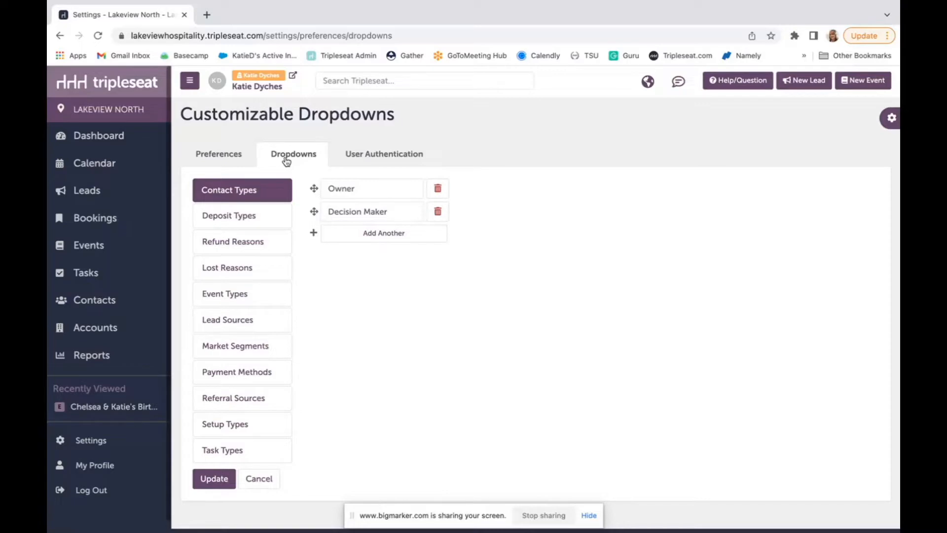
{"action": "left_click", "coordinate": [242, 274]}
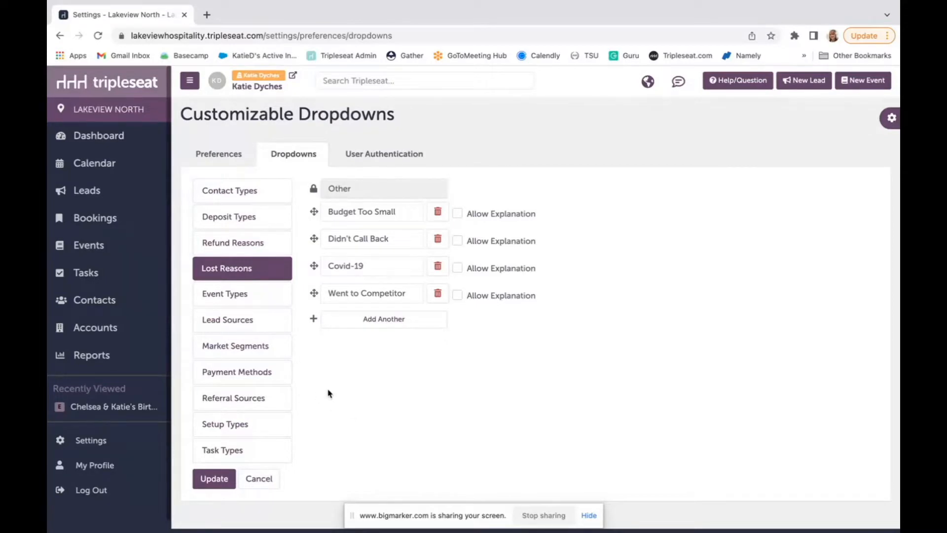
{"action": "left_click", "coordinate": [233, 295]}
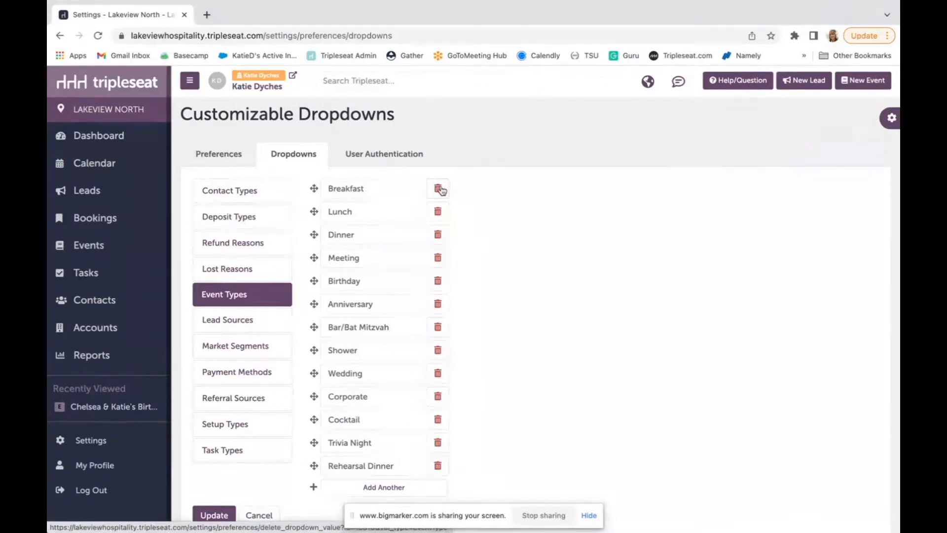
{"action": "scroll", "coordinate": [386, 328], "scroll_direction": "down", "scroll_amount": 1}
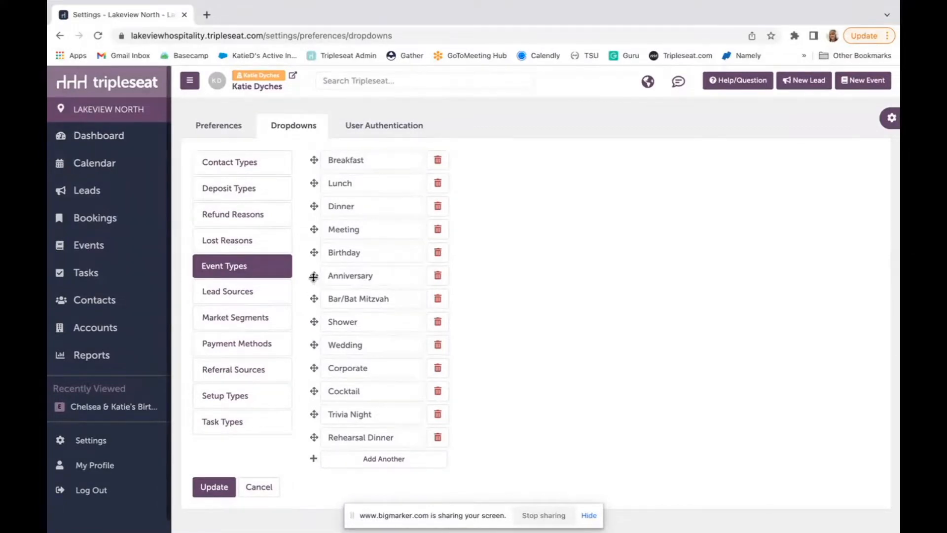
{"action": "left_click_drag", "start_coordinate": [314, 276], "coordinate": [312, 299]}
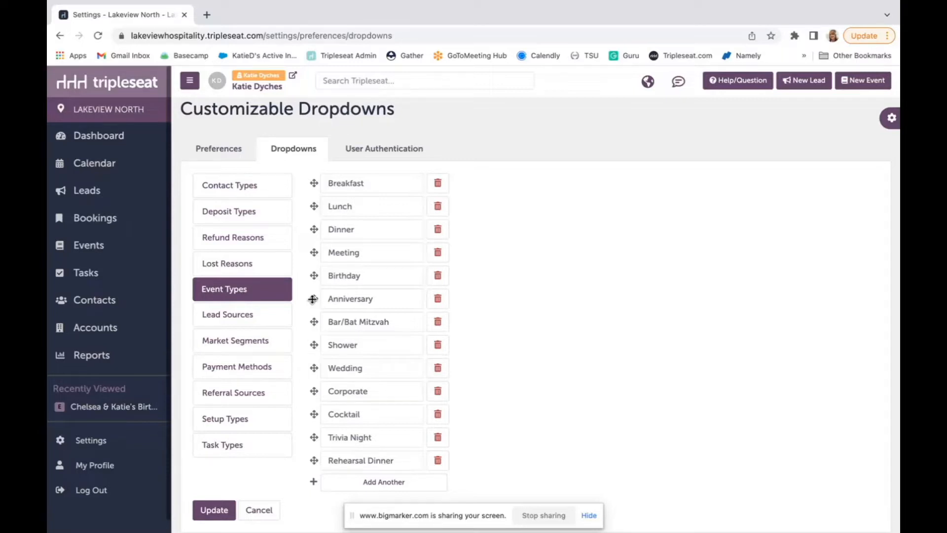
{"action": "left_click", "coordinate": [233, 316]}
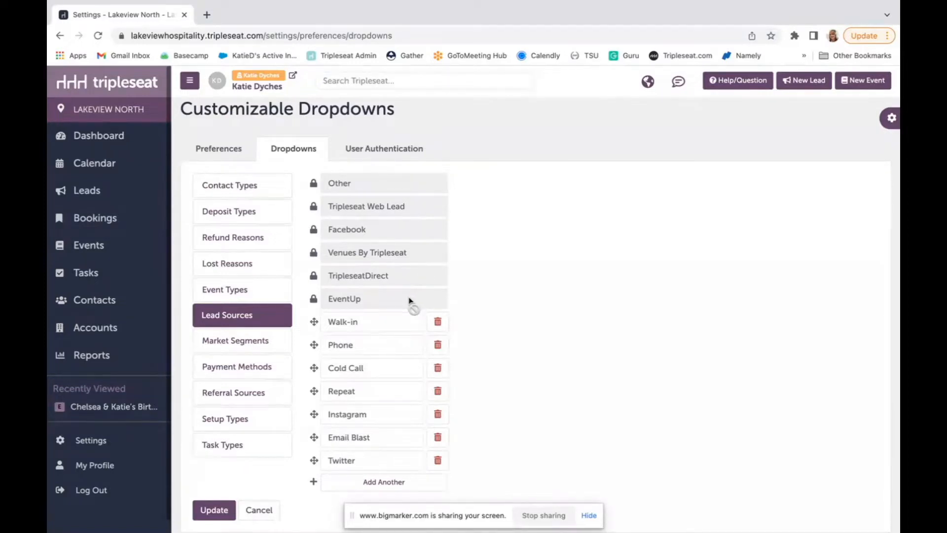
{"action": "scroll", "coordinate": [381, 343], "scroll_direction": "down", "scroll_amount": 1}
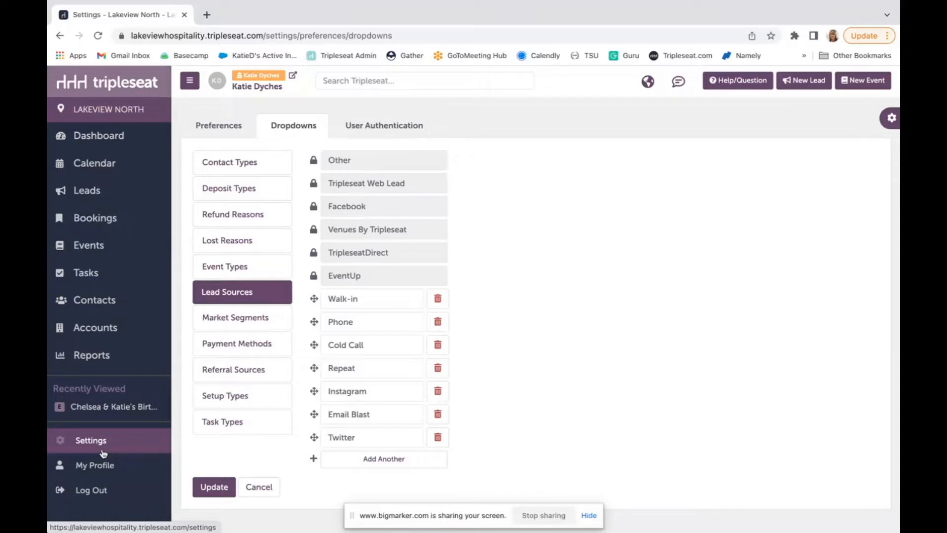
Step: Open the first Events Manager's record in the Users settings and examine the location access and default role options for Lakeview North
{"action": "left_click", "coordinate": [103, 452]}
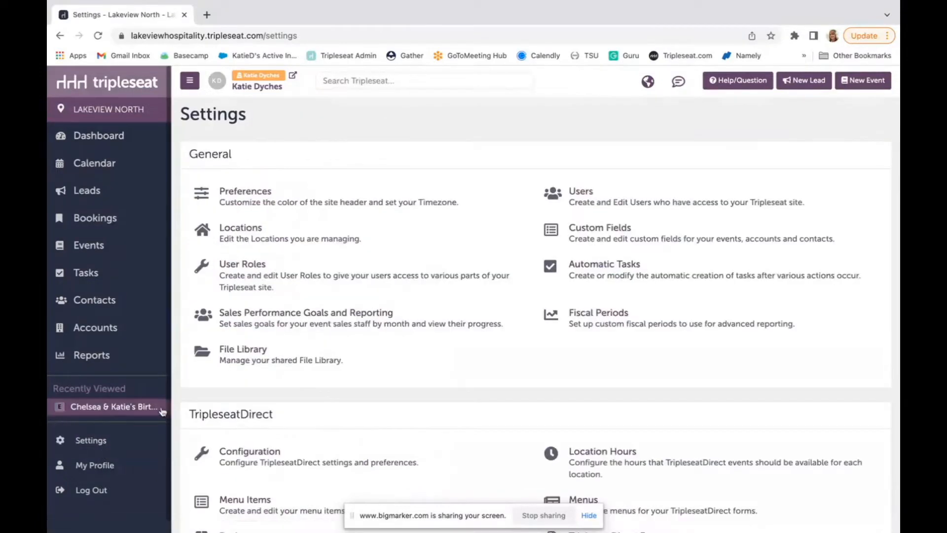
{"action": "left_click", "coordinate": [654, 215]}
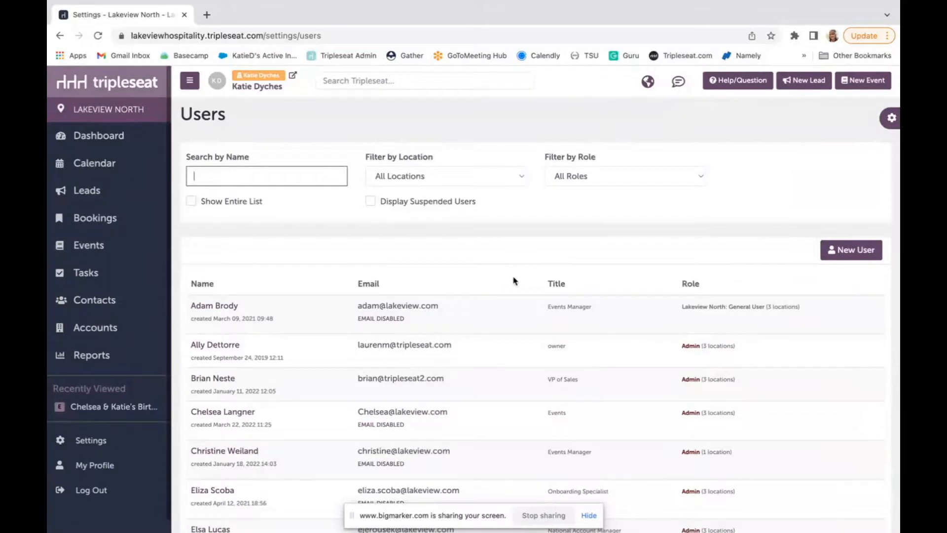
{"action": "left_click", "coordinate": [292, 318]}
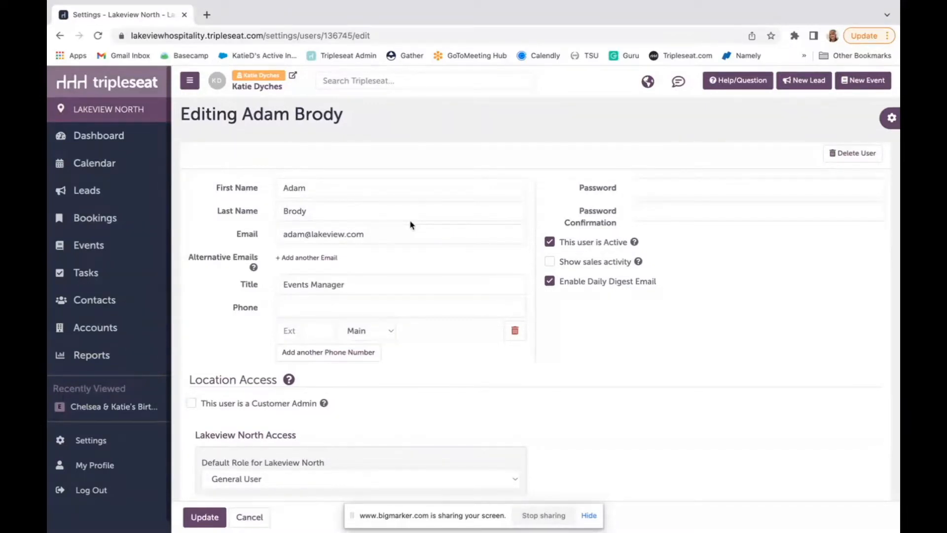
{"action": "scroll", "coordinate": [411, 417], "scroll_direction": "down", "scroll_amount": 3}
{"action": "scroll", "coordinate": [411, 417], "scroll_direction": "down", "scroll_amount": 1}
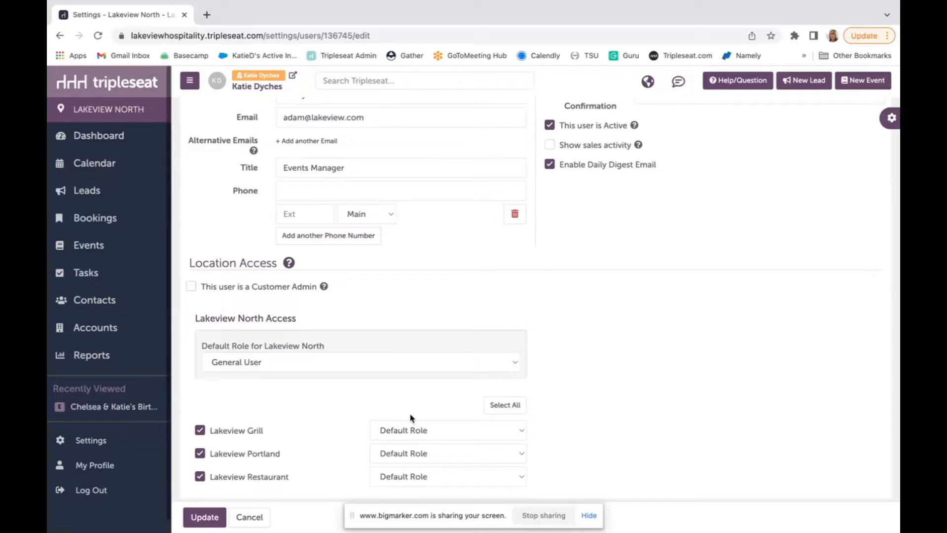
{"action": "left_click", "coordinate": [516, 365]}
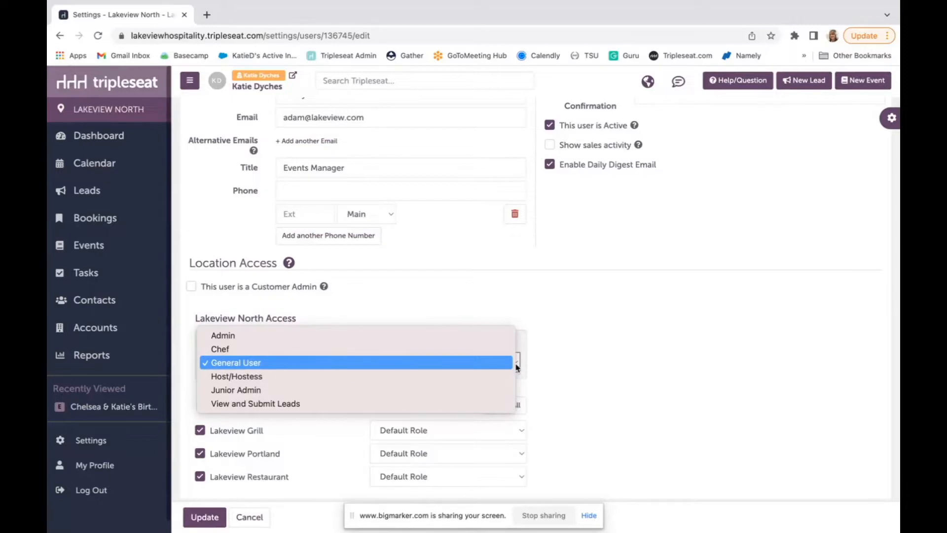
{"action": "left_click", "coordinate": [518, 310]}
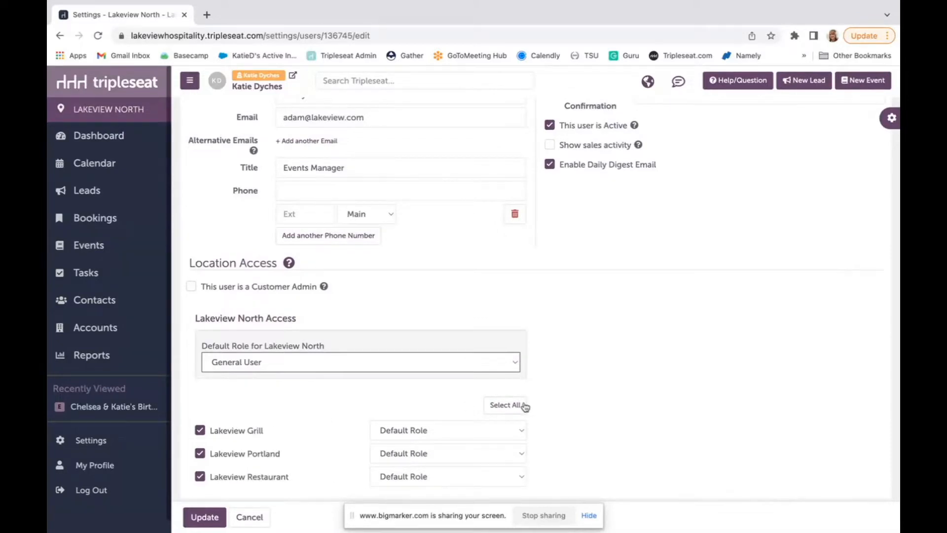
Step: Try the View Only role for Lakeview Grill in the user's location access, check the active-user option, and discard the edits
{"action": "left_click", "coordinate": [199, 431]}
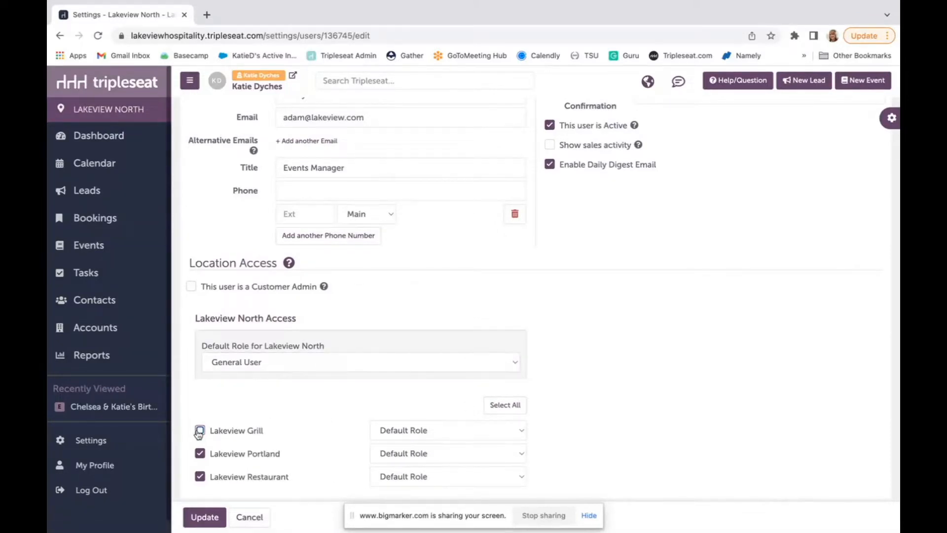
{"action": "left_click", "coordinate": [200, 432]}
{"action": "left_click", "coordinate": [523, 435]}
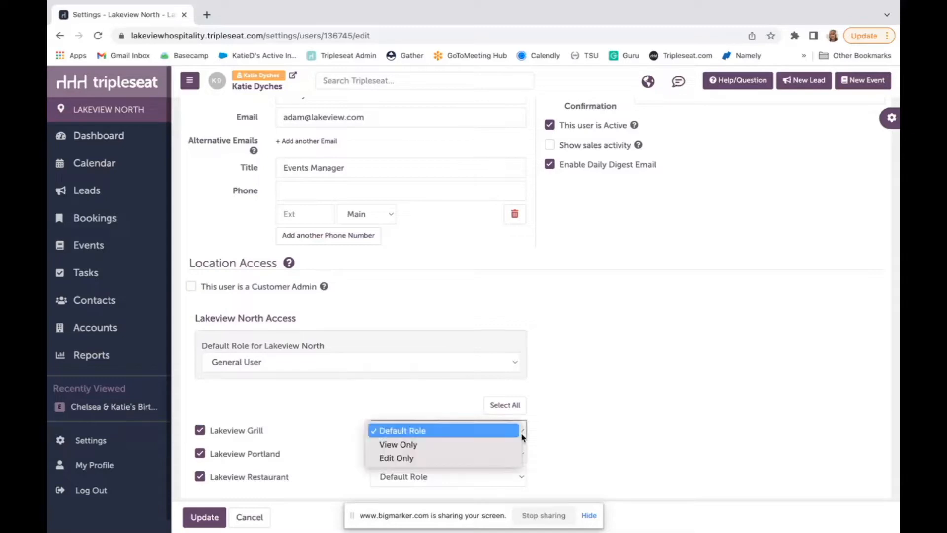
{"action": "left_click", "coordinate": [476, 445]}
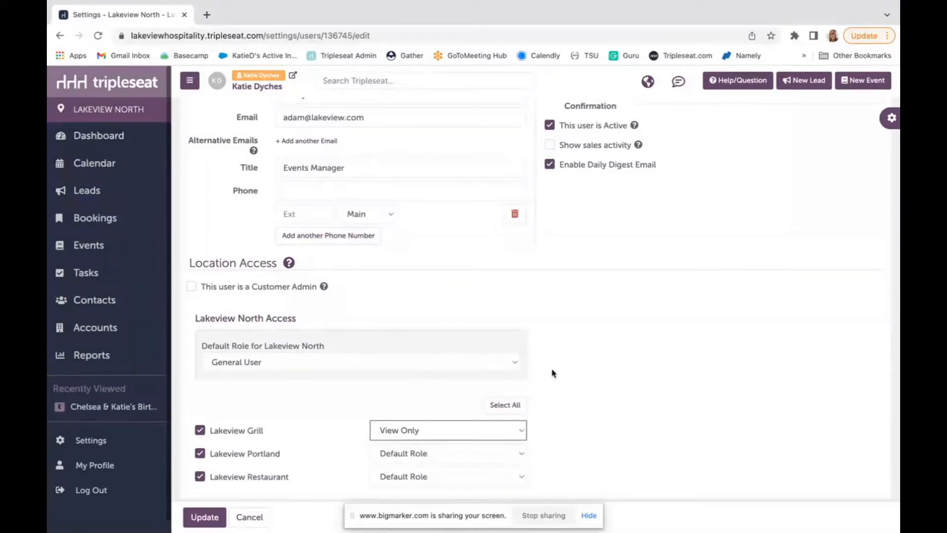
{"action": "scroll", "coordinate": [547, 355], "scroll_direction": "up", "scroll_amount": 1}
{"action": "scroll", "coordinate": [547, 354], "scroll_direction": "up", "scroll_amount": 2}
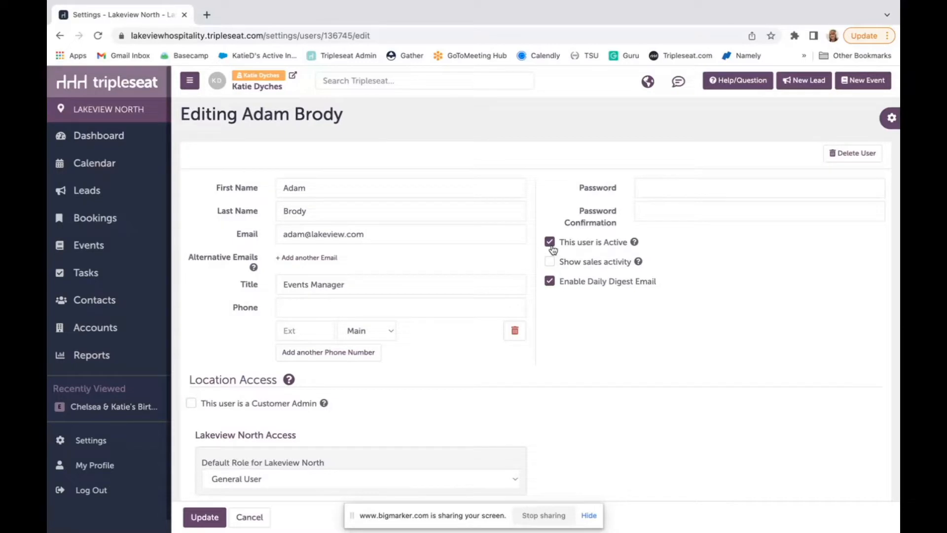
{"action": "left_click", "coordinate": [249, 517]}
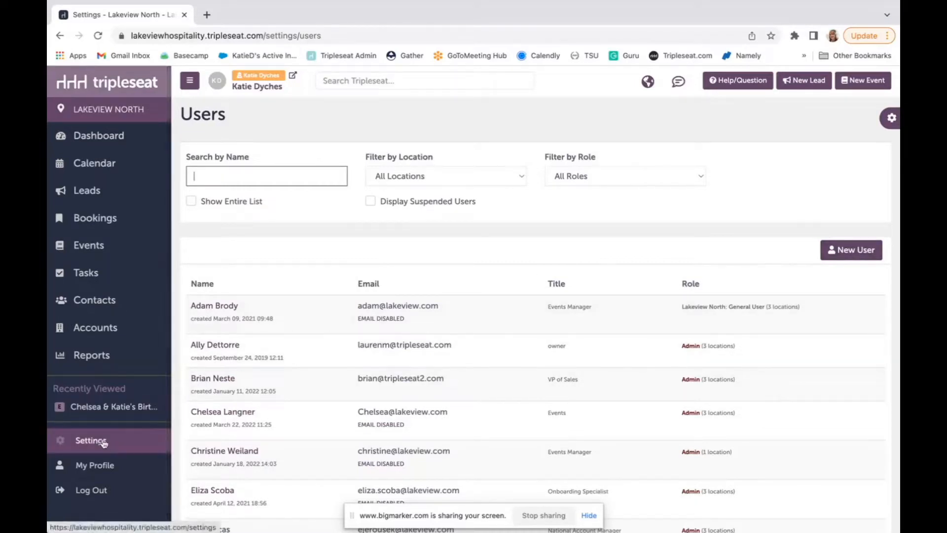
Step: Open the User Roles settings and look over the list of global roles
{"action": "left_click", "coordinate": [103, 441]}
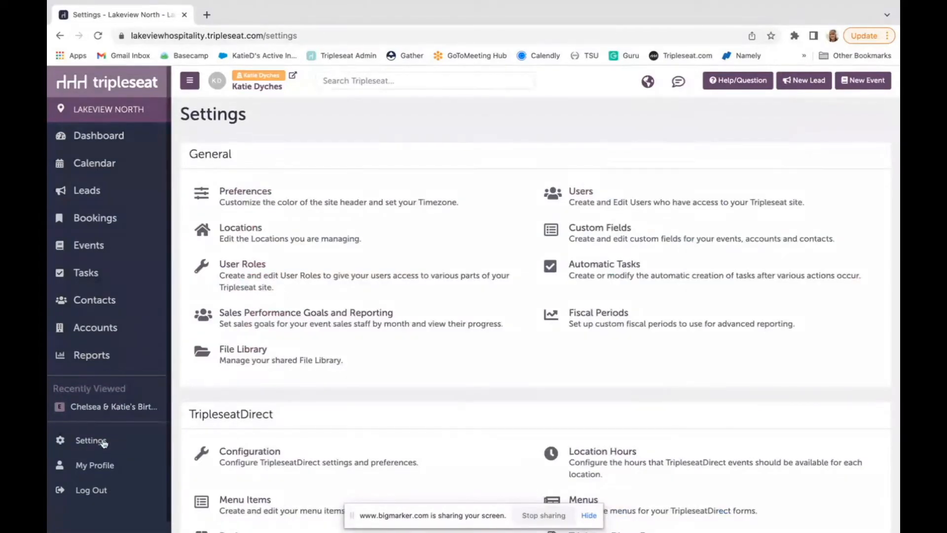
{"action": "left_click", "coordinate": [249, 283]}
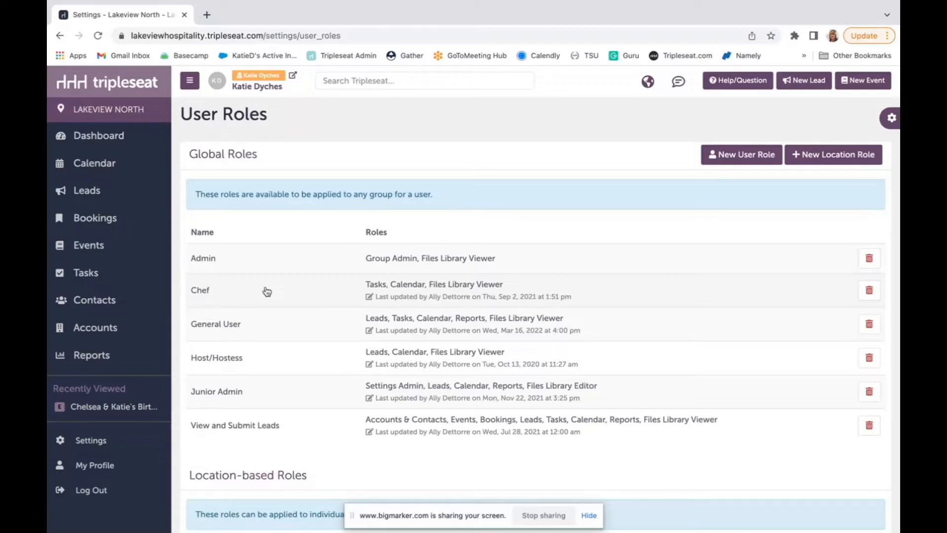
{"action": "scroll", "coordinate": [268, 294], "scroll_direction": "down", "scroll_amount": 1}
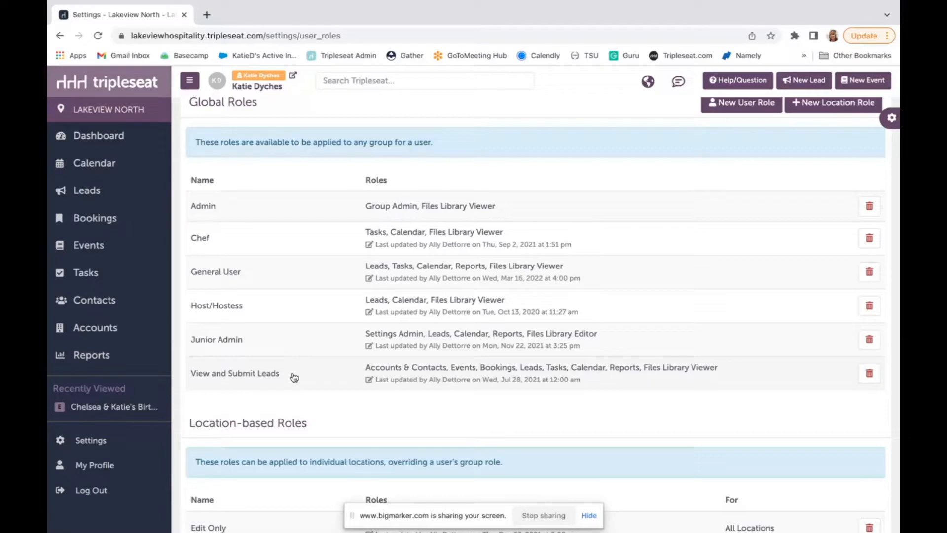
{"action": "scroll", "coordinate": [622, 296], "scroll_direction": "up", "scroll_amount": 1}
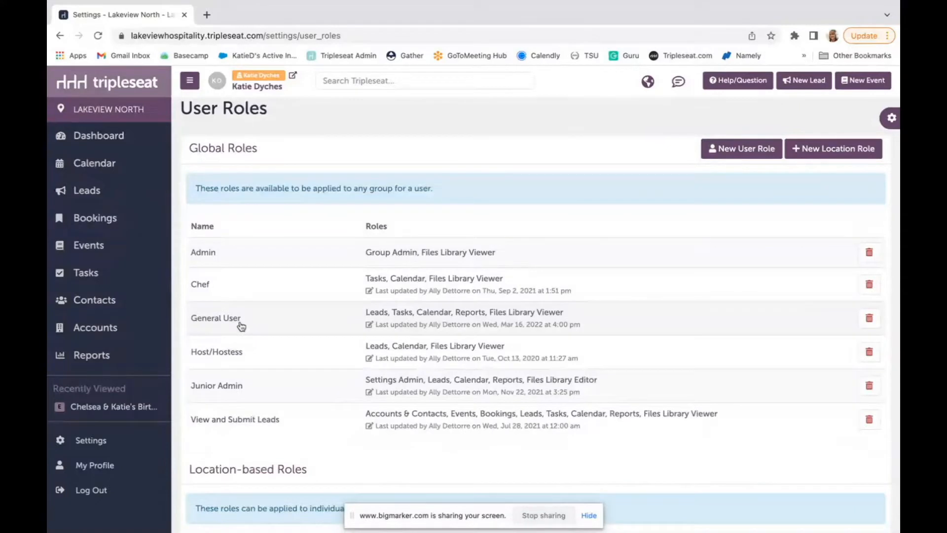
Step: Open the General User role and examine its Admin, Settings, Documents and Users & User Roles permission options
{"action": "left_click", "coordinate": [261, 327]}
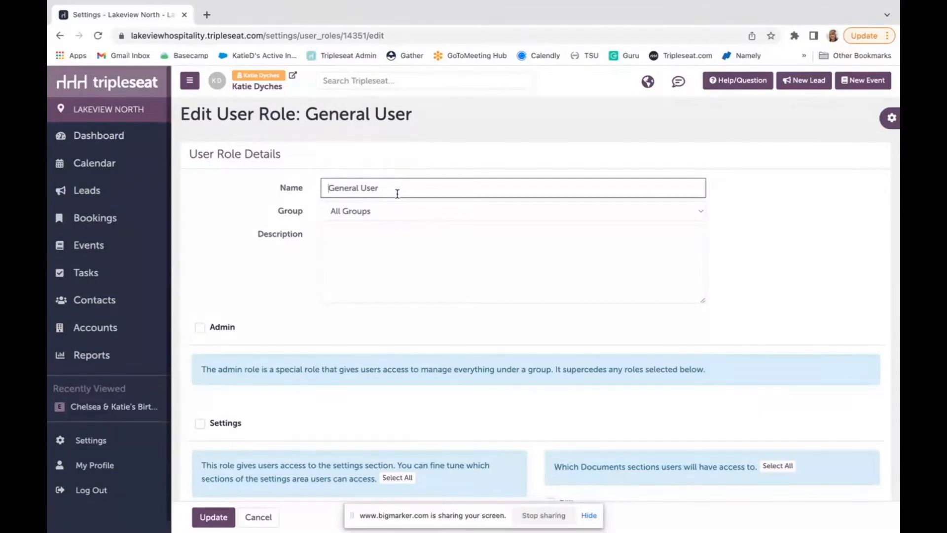
{"action": "scroll", "coordinate": [417, 294], "scroll_direction": "down", "scroll_amount": 2}
{"action": "scroll", "coordinate": [417, 294], "scroll_direction": "down", "scroll_amount": 2}
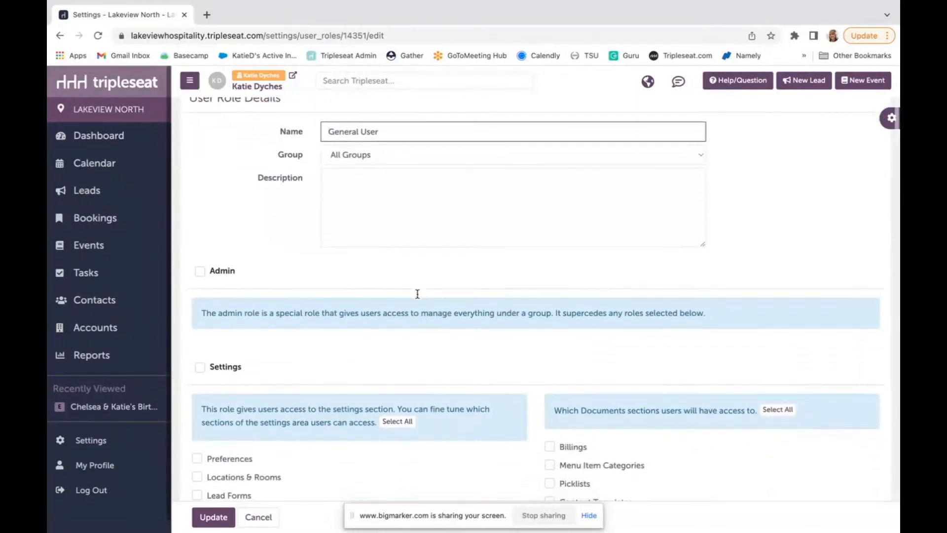
{"action": "scroll", "coordinate": [500, 338], "scroll_direction": "down", "scroll_amount": 1}
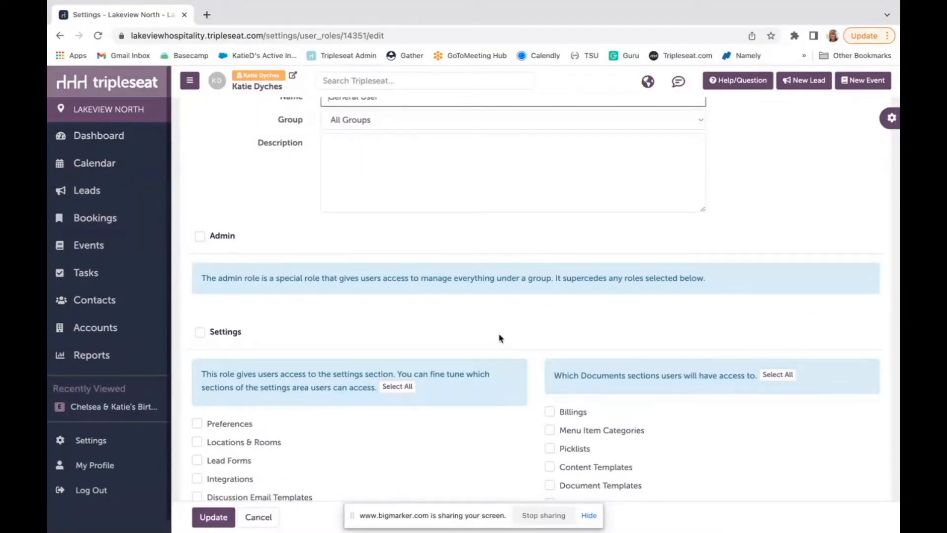
{"action": "scroll", "coordinate": [501, 338], "scroll_direction": "down", "scroll_amount": 8}
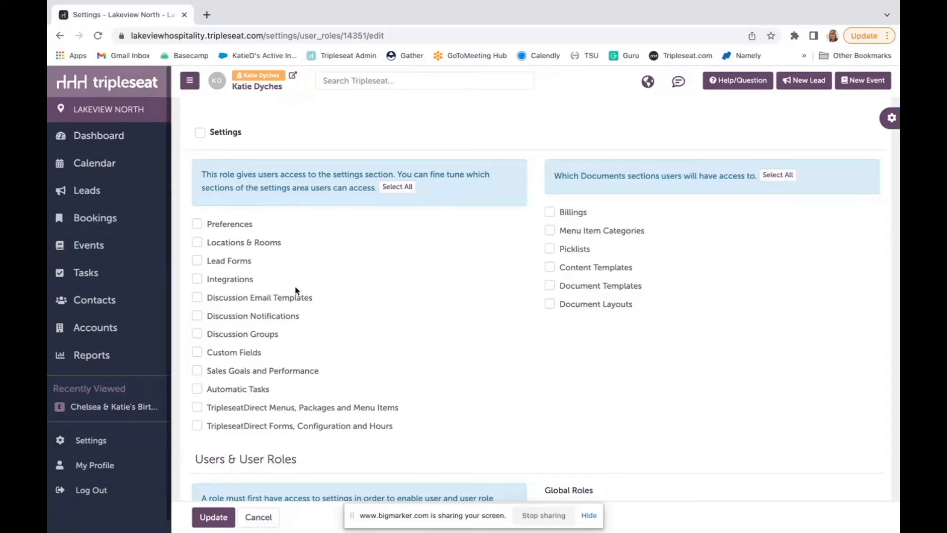
{"action": "scroll", "coordinate": [339, 311], "scroll_direction": "down", "scroll_amount": 3}
{"action": "scroll", "coordinate": [340, 311], "scroll_direction": "down", "scroll_amount": 5}
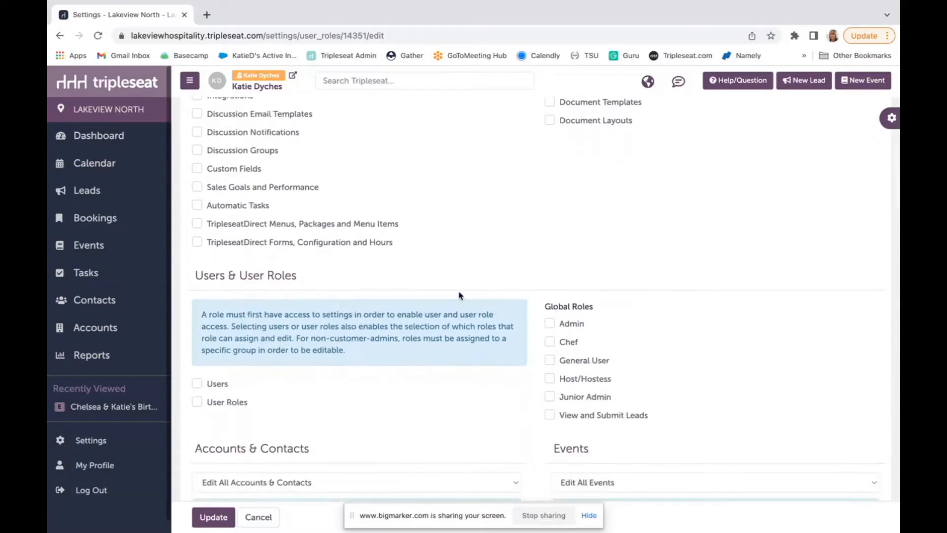
{"action": "scroll", "coordinate": [458, 295], "scroll_direction": "down", "scroll_amount": 2}
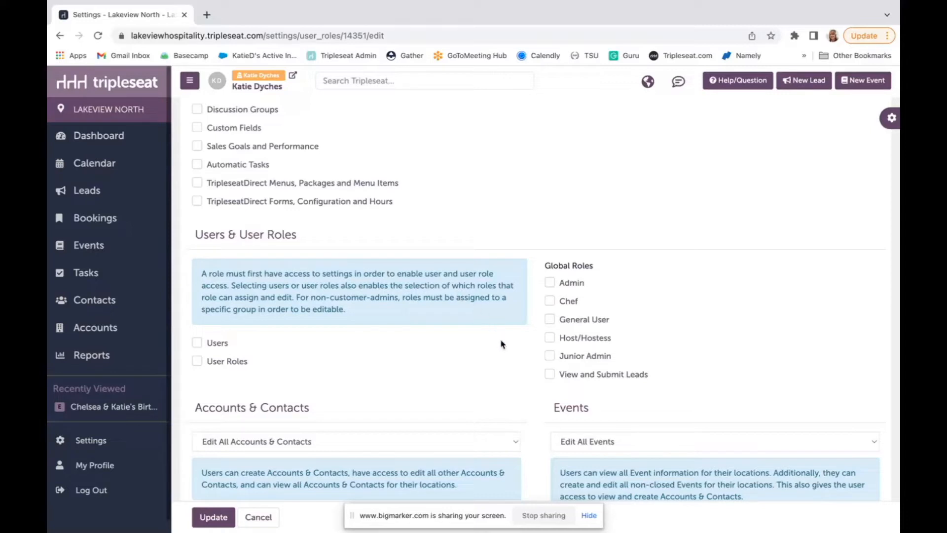
Step: Examine the available access levels for Accounts & Contacts in the General User role, keeping Edit All Accounts & Contacts
{"action": "scroll", "coordinate": [502, 344], "scroll_direction": "down", "scroll_amount": 3}
{"action": "scroll", "coordinate": [504, 375], "scroll_direction": "down", "scroll_amount": 2}
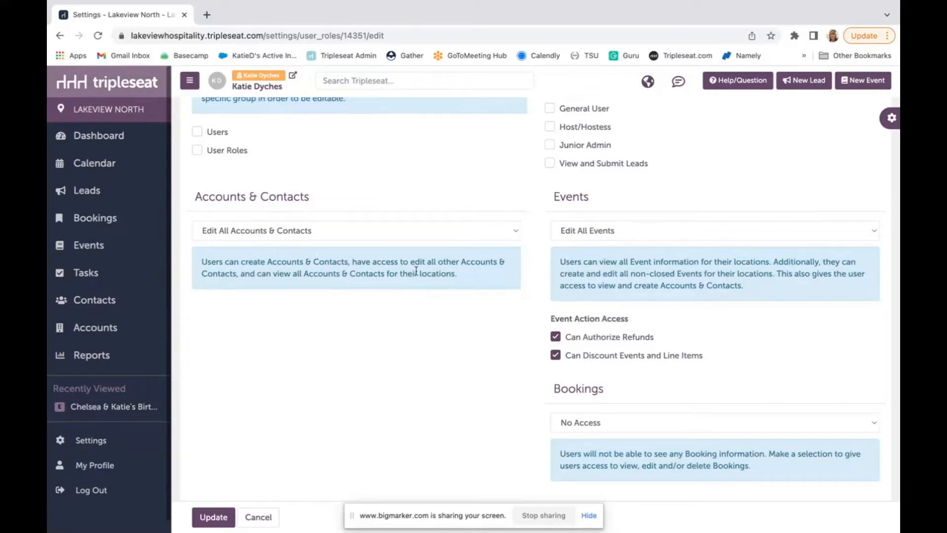
{"action": "left_click", "coordinate": [517, 232]}
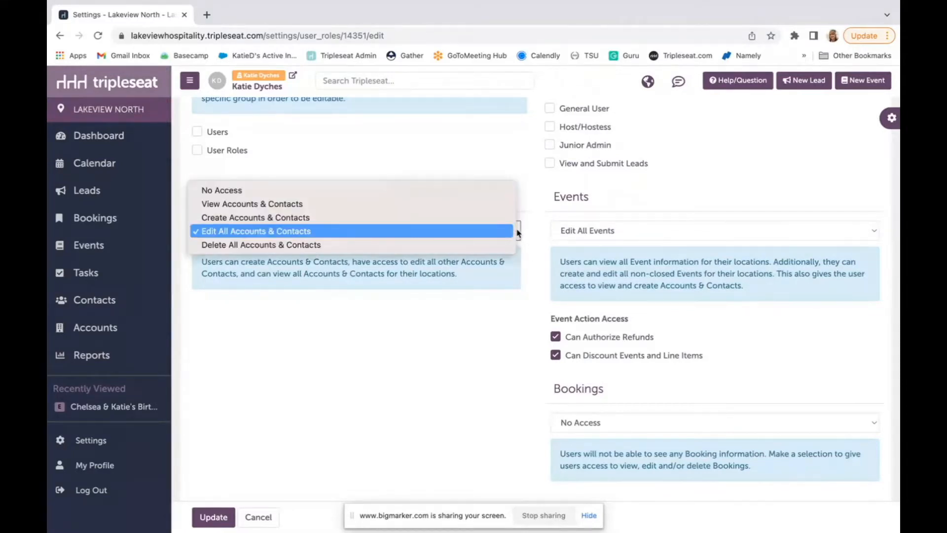
{"action": "left_click", "coordinate": [531, 205]}
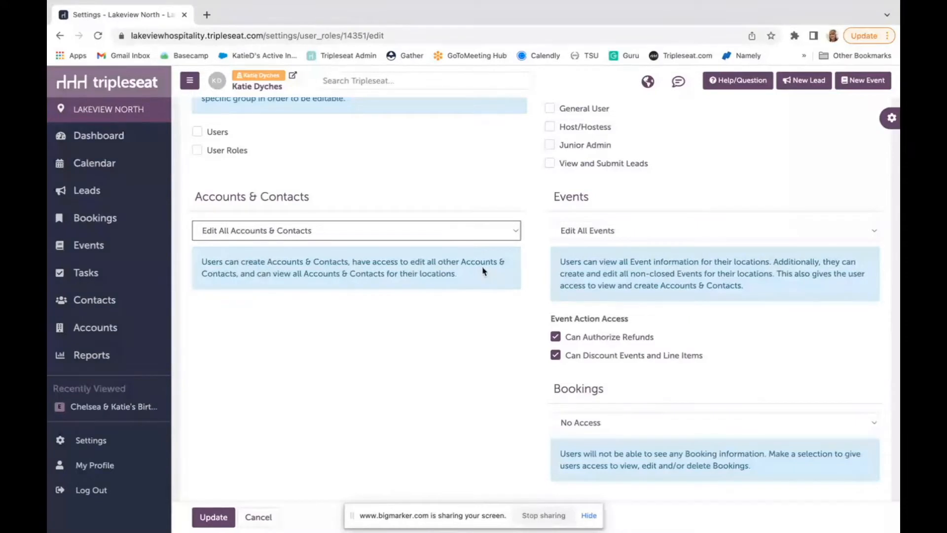
Step: Try the View Events and Create Events access levels for the role, and return it to Edit All Events
{"action": "scroll", "coordinate": [734, 274], "scroll_direction": "down", "scroll_amount": 1}
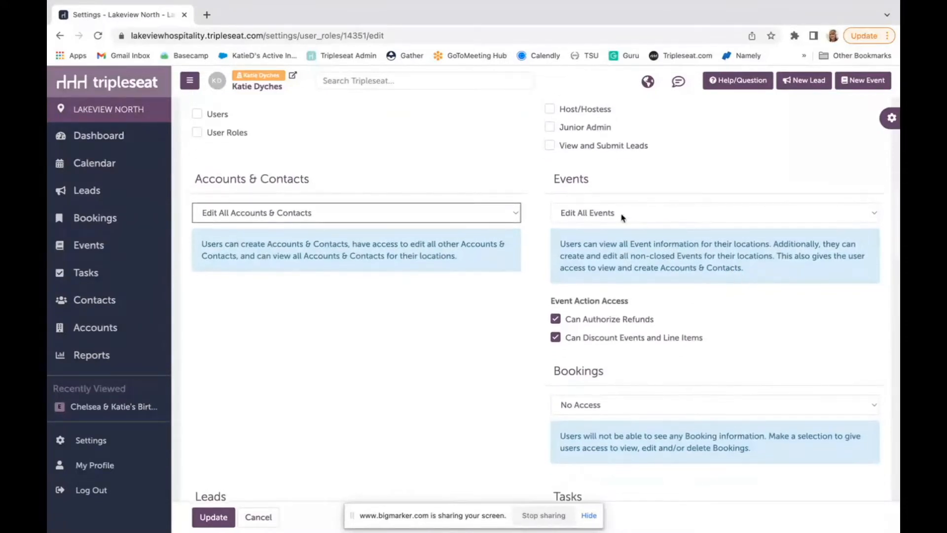
{"action": "left_click", "coordinate": [875, 215]}
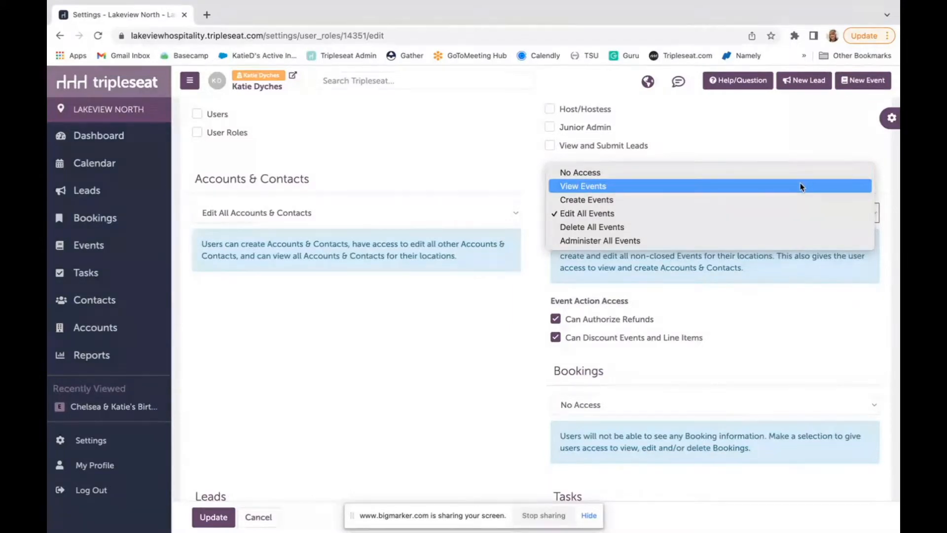
{"action": "left_click", "coordinate": [742, 185]}
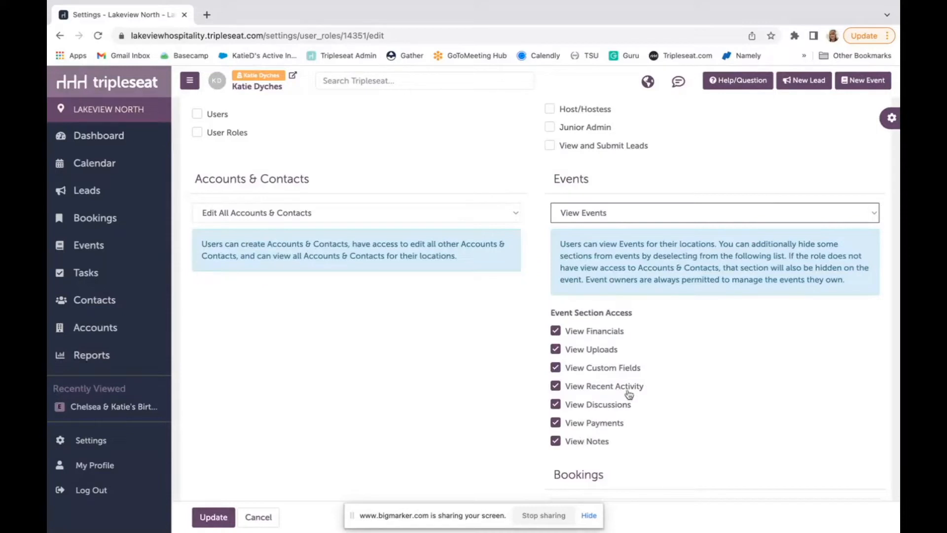
{"action": "left_click", "coordinate": [876, 217]}
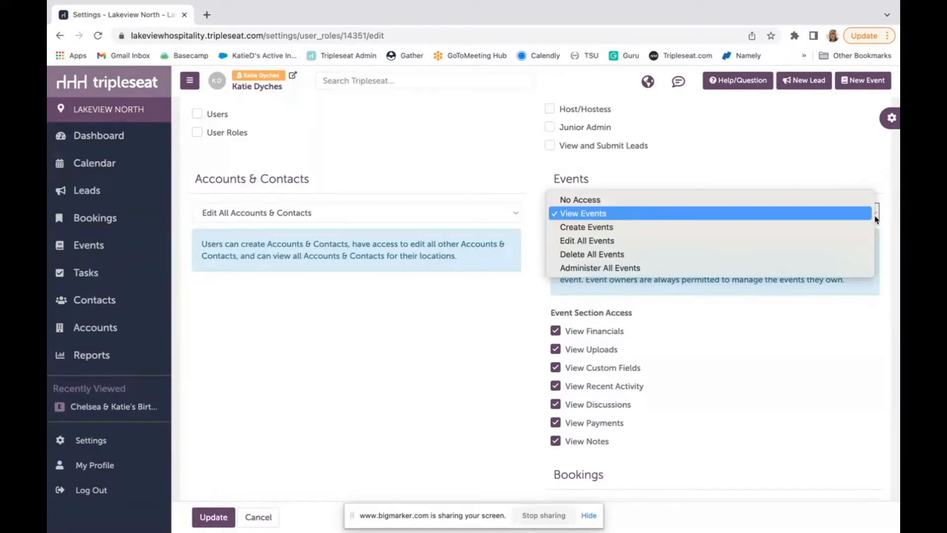
{"action": "left_click", "coordinate": [850, 227]}
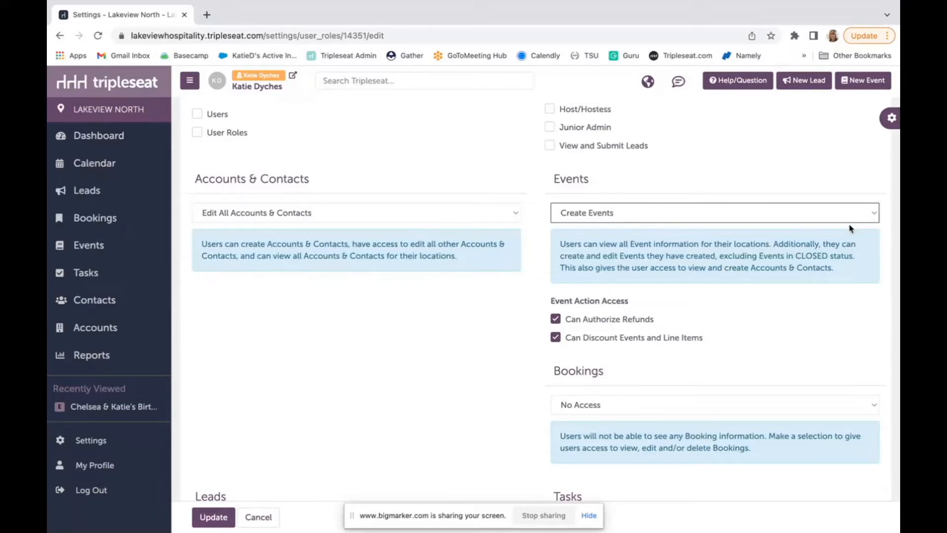
{"action": "left_click", "coordinate": [874, 216]}
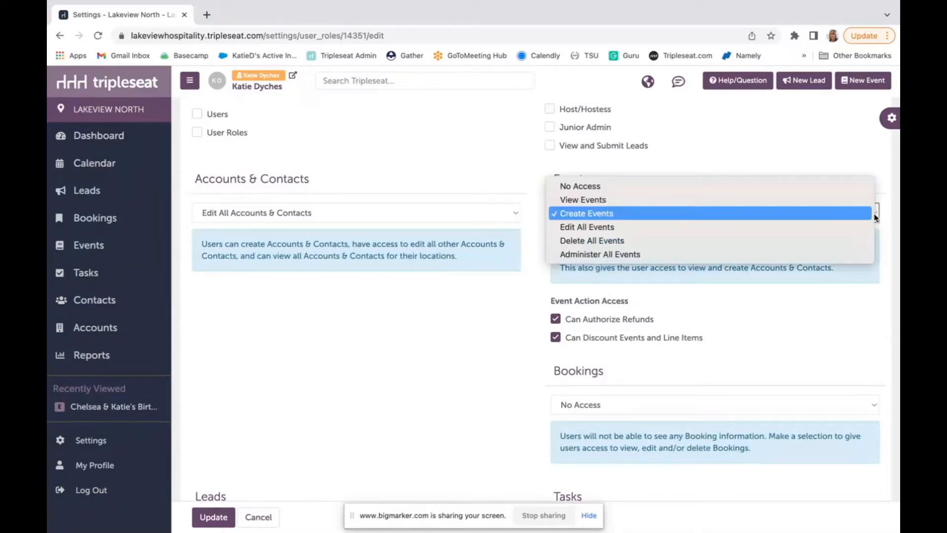
{"action": "left_click", "coordinate": [845, 227]}
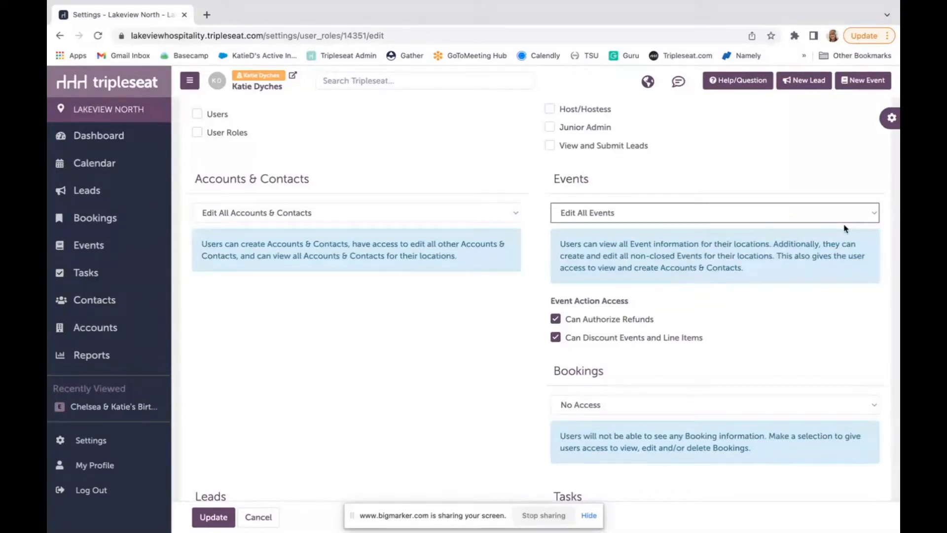
Step: Try the Delete All Events access level and set the role's Events access to Administer All Events
{"action": "left_click", "coordinate": [874, 220]}
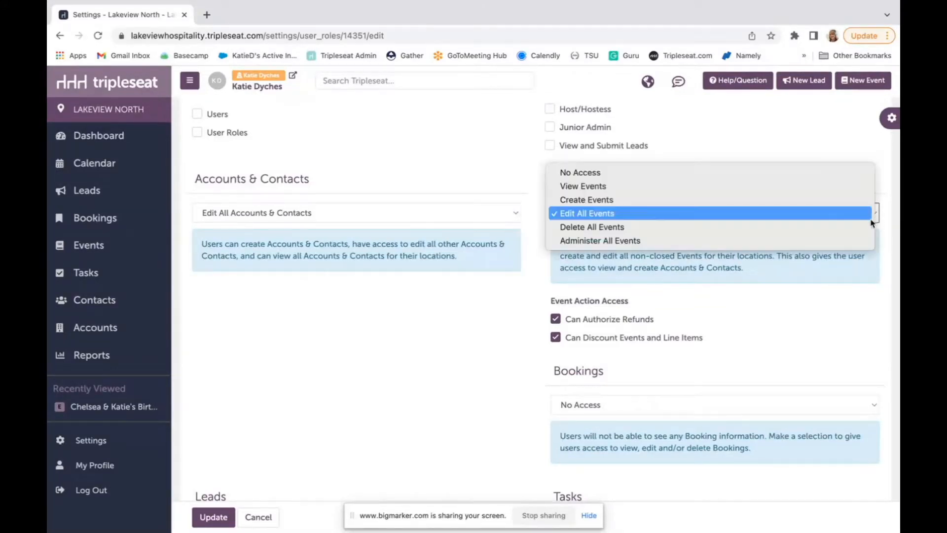
{"action": "left_click", "coordinate": [873, 227]}
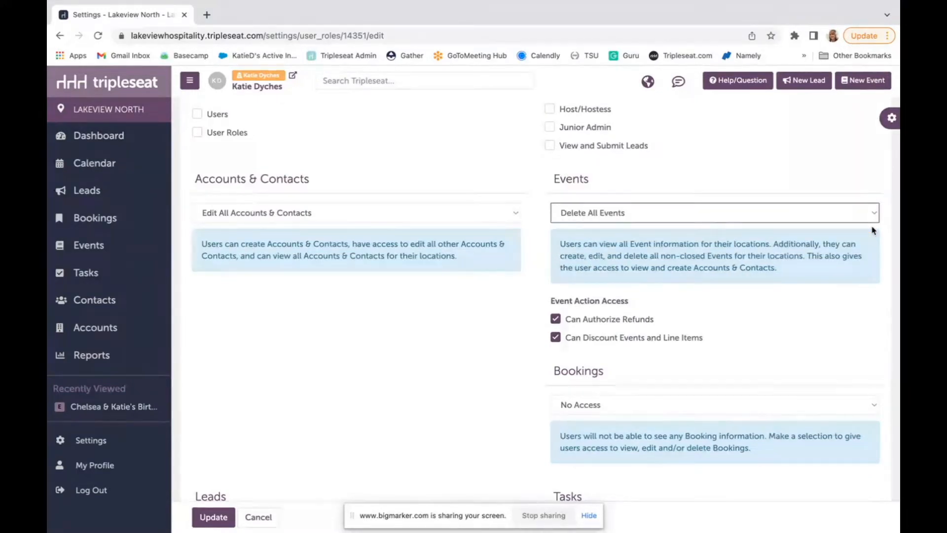
{"action": "left_click", "coordinate": [876, 217]}
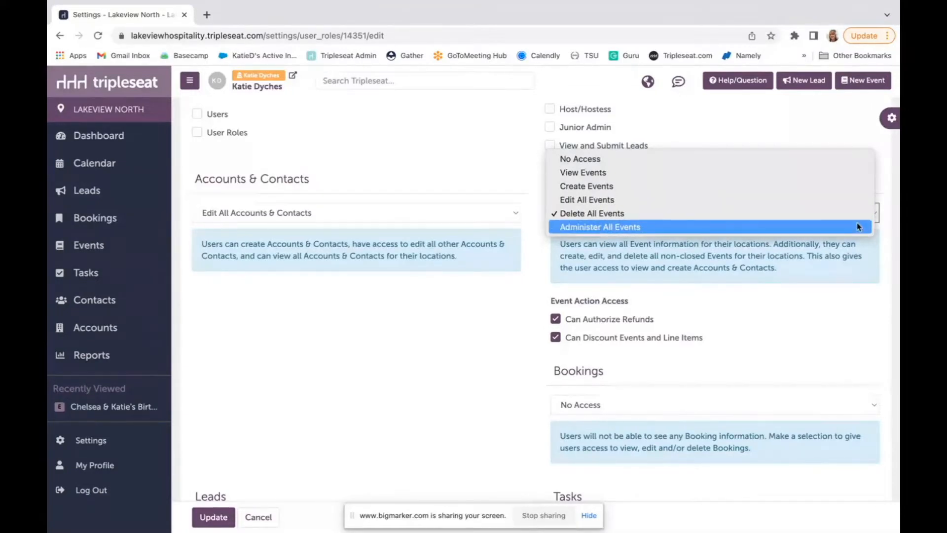
{"action": "left_click", "coordinate": [858, 227]}
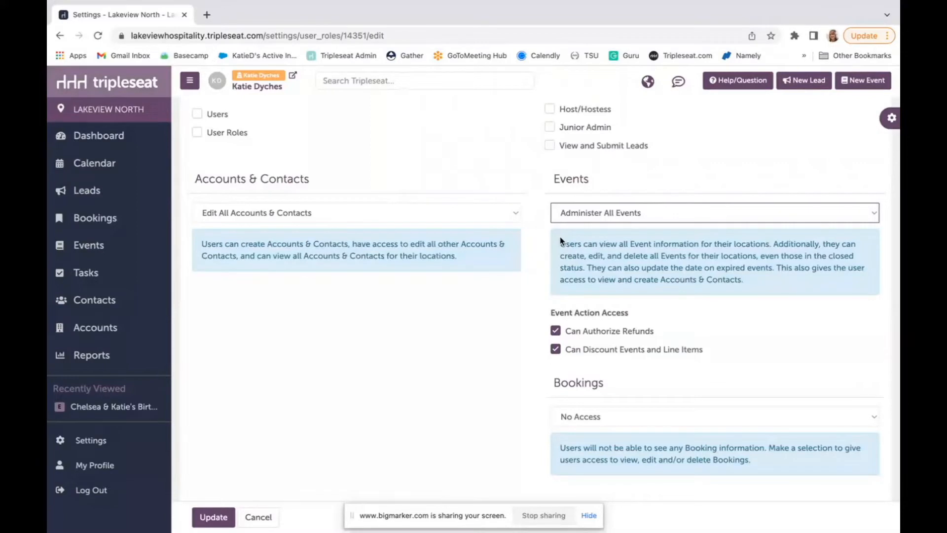
Step: Examine the available access levels for Leads in the role, keeping Create and Edit Leads
{"action": "scroll", "coordinate": [511, 364], "scroll_direction": "down", "scroll_amount": 3}
{"action": "scroll", "coordinate": [511, 364], "scroll_direction": "down", "scroll_amount": 5}
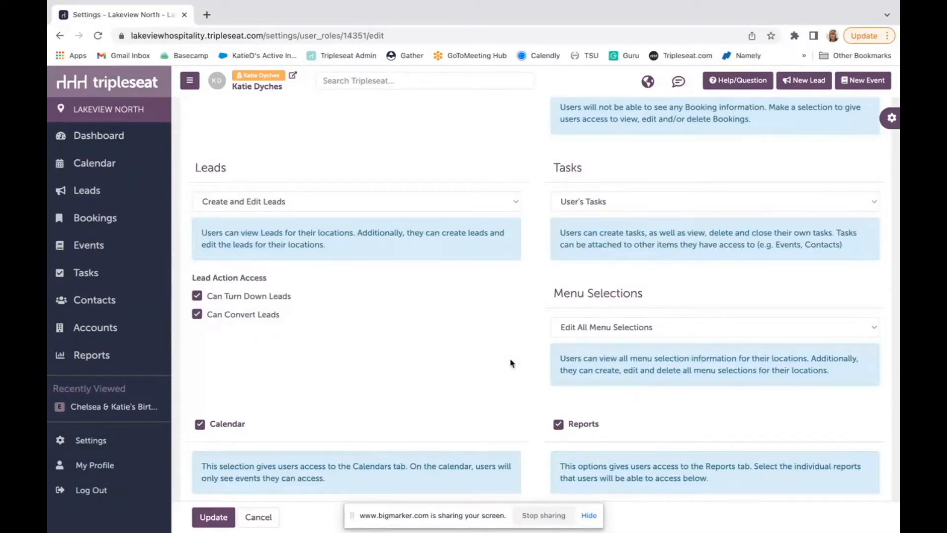
{"action": "left_click", "coordinate": [515, 201]}
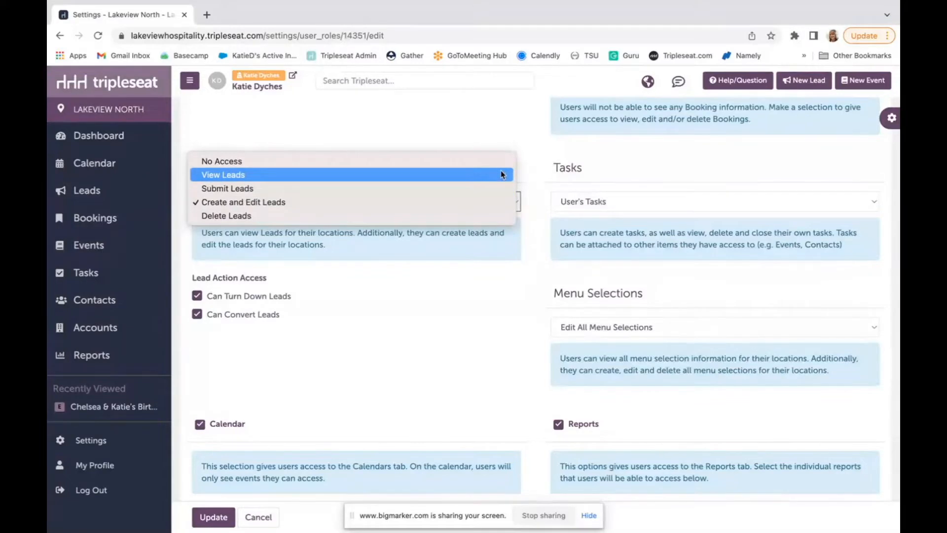
{"action": "left_click", "coordinate": [481, 330]}
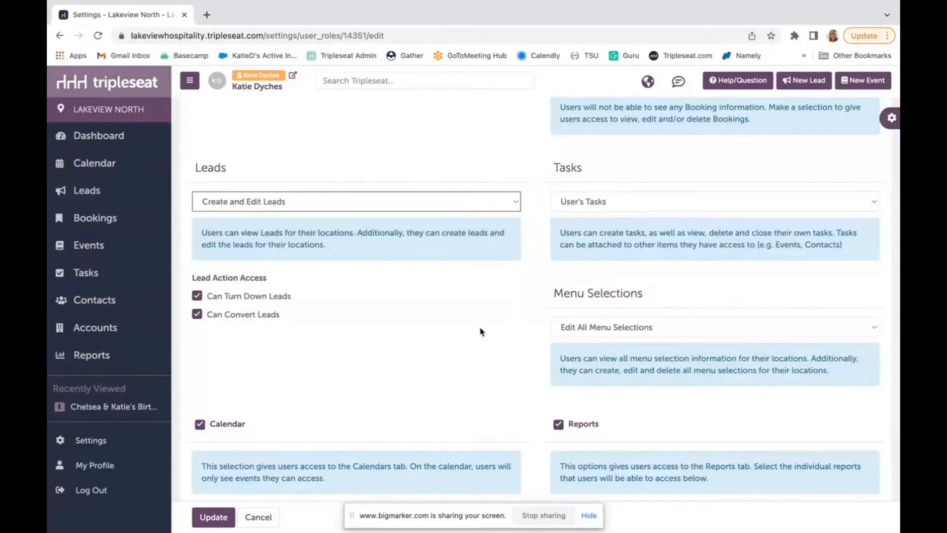
Step: Examine the role's Menu Selections, Calendar and Reports permissions and the File Library access levels, keeping View all File Folders
{"action": "scroll", "coordinate": [499, 359], "scroll_direction": "down", "scroll_amount": 3}
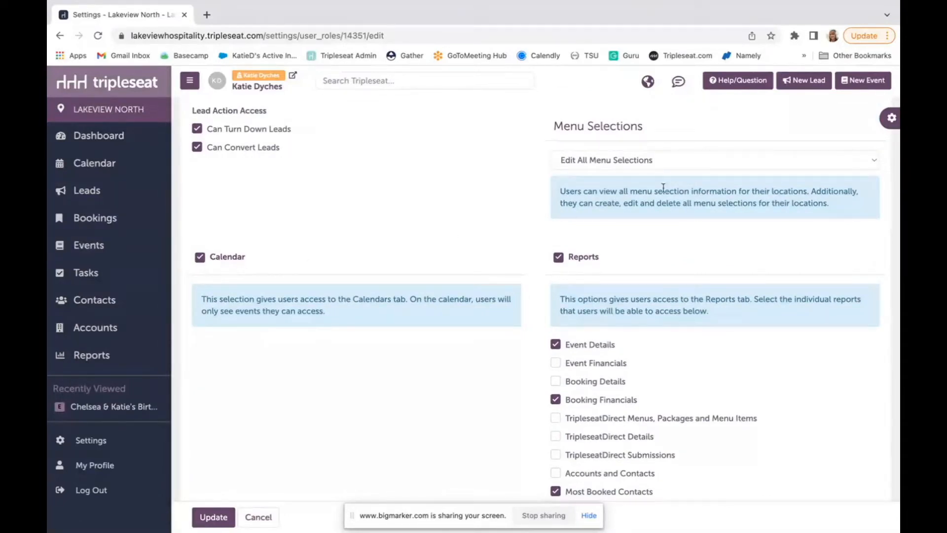
{"action": "scroll", "coordinate": [696, 251], "scroll_direction": "down", "scroll_amount": 1}
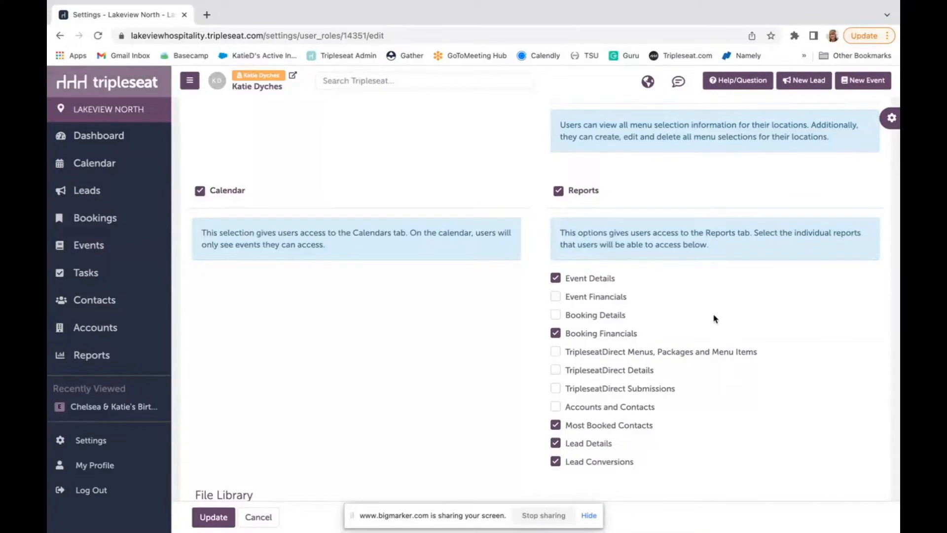
{"action": "scroll", "coordinate": [715, 319], "scroll_direction": "down", "scroll_amount": 1}
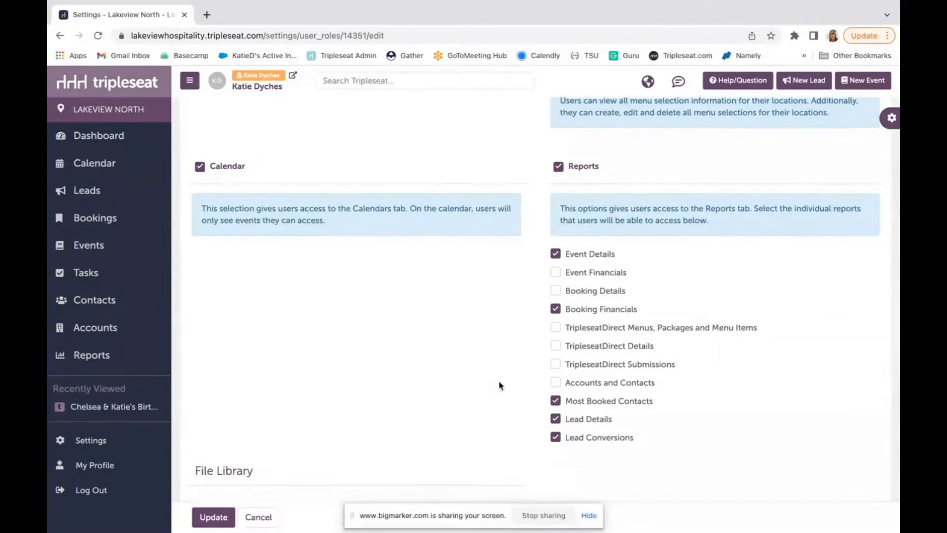
{"action": "scroll", "coordinate": [500, 385], "scroll_direction": "down", "scroll_amount": 3}
{"action": "scroll", "coordinate": [501, 386], "scroll_direction": "down", "scroll_amount": 1}
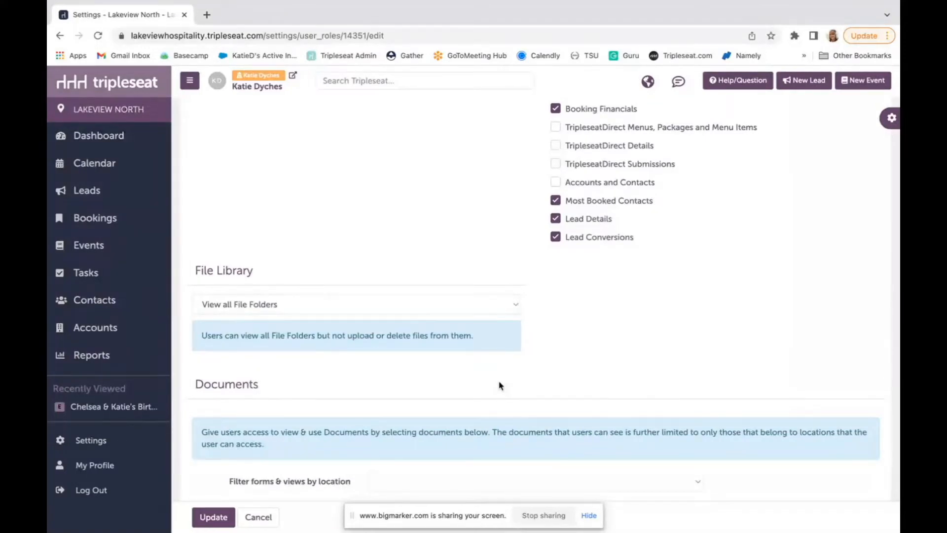
{"action": "left_click", "coordinate": [515, 305]}
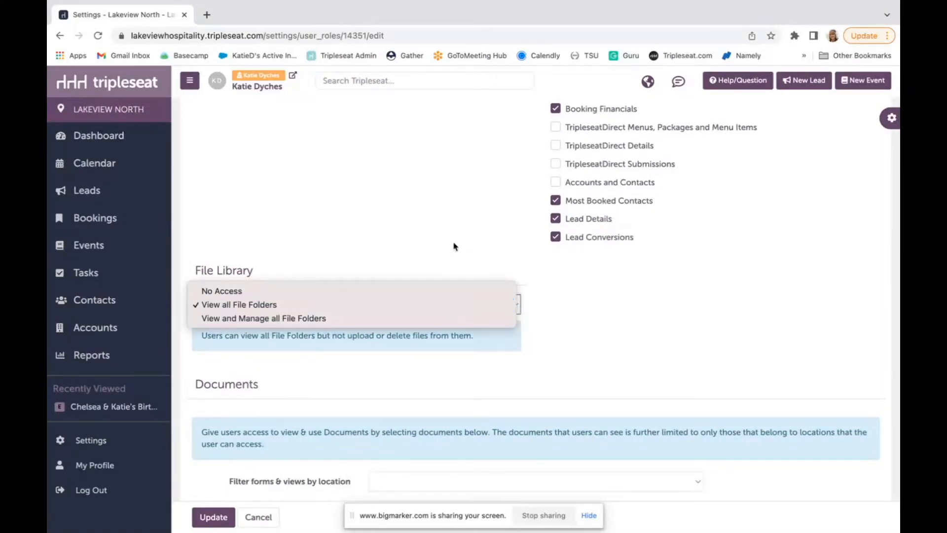
{"action": "left_click", "coordinate": [506, 370]}
Step: Examine the role's Documents section, including the location filter and the layouts of the three-location Contract & Event Order template
{"action": "scroll", "coordinate": [507, 369], "scroll_direction": "down", "scroll_amount": 1}
{"action": "scroll", "coordinate": [506, 369], "scroll_direction": "down", "scroll_amount": 1}
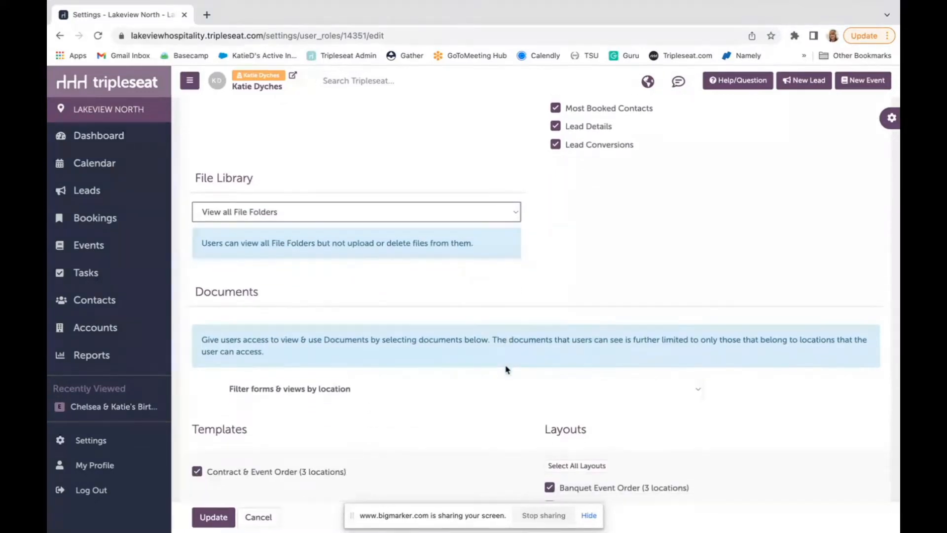
{"action": "scroll", "coordinate": [562, 299], "scroll_direction": "down", "scroll_amount": 1}
{"action": "scroll", "coordinate": [563, 298], "scroll_direction": "down", "scroll_amount": 1}
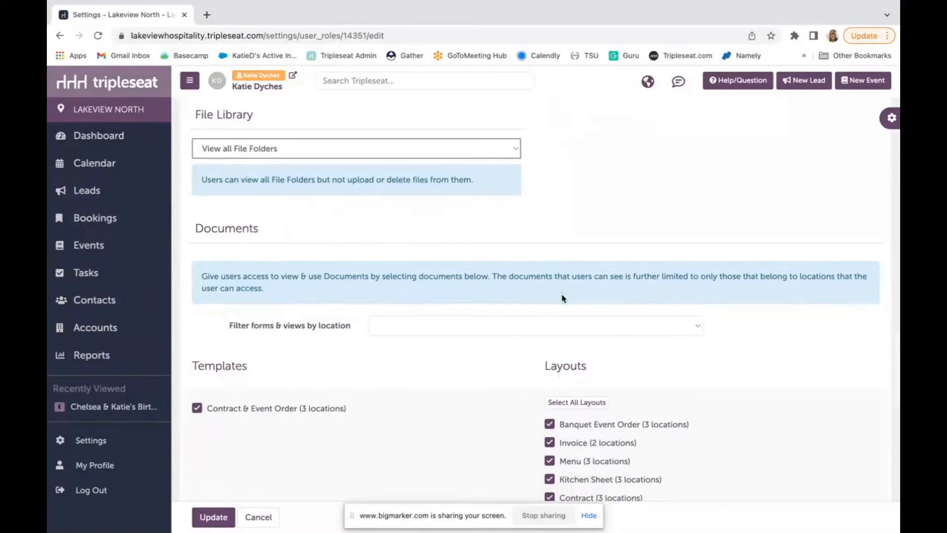
{"action": "scroll", "coordinate": [563, 298], "scroll_direction": "up", "scroll_amount": 1}
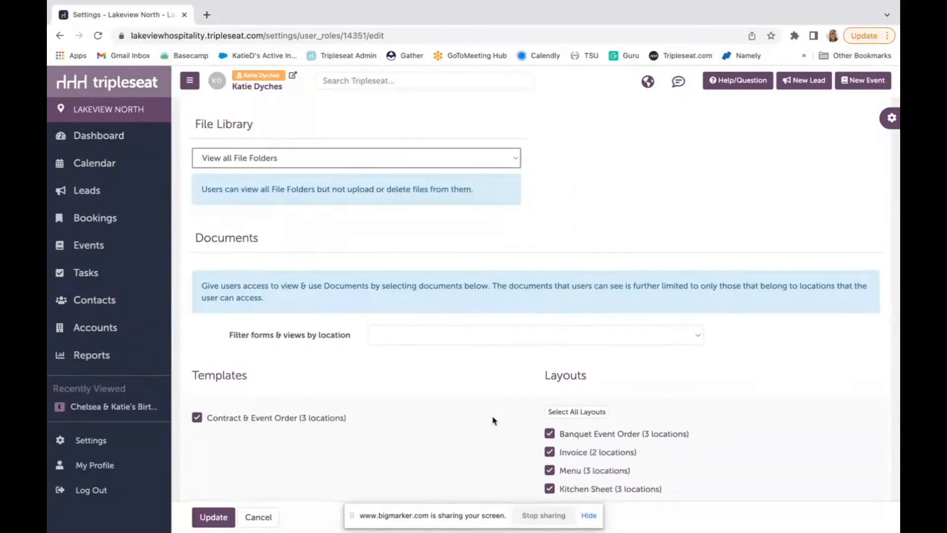
{"action": "scroll", "coordinate": [493, 420], "scroll_direction": "down", "scroll_amount": 3}
{"action": "scroll", "coordinate": [494, 420], "scroll_direction": "down", "scroll_amount": 2}
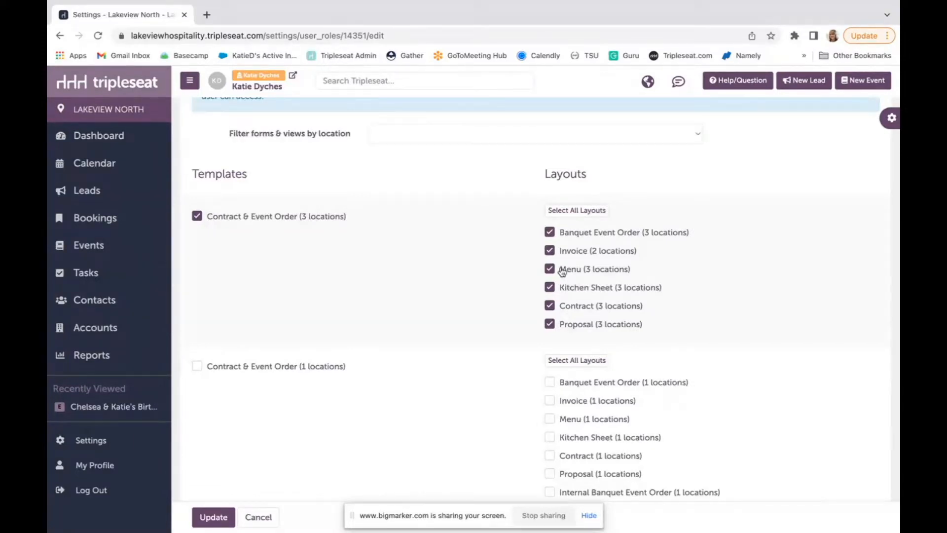
Step: Toggle the Invoice layout of the three-location Contract & Event Order template off and back on, and look over the remaining document templates
{"action": "left_click", "coordinate": [550, 251]}
{"action": "left_click", "coordinate": [550, 251]}
{"action": "scroll", "coordinate": [461, 378], "scroll_direction": "down", "scroll_amount": 1}
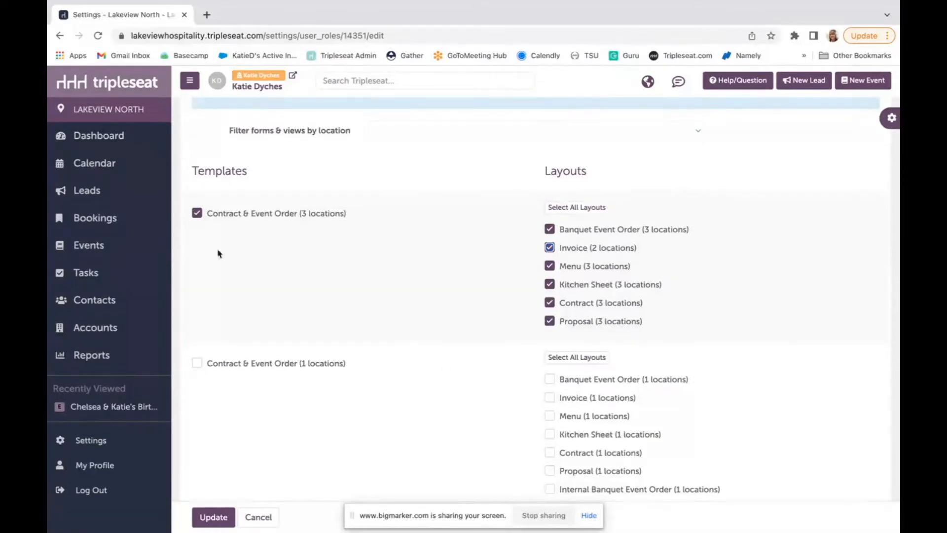
{"action": "scroll", "coordinate": [289, 417], "scroll_direction": "down", "scroll_amount": 3}
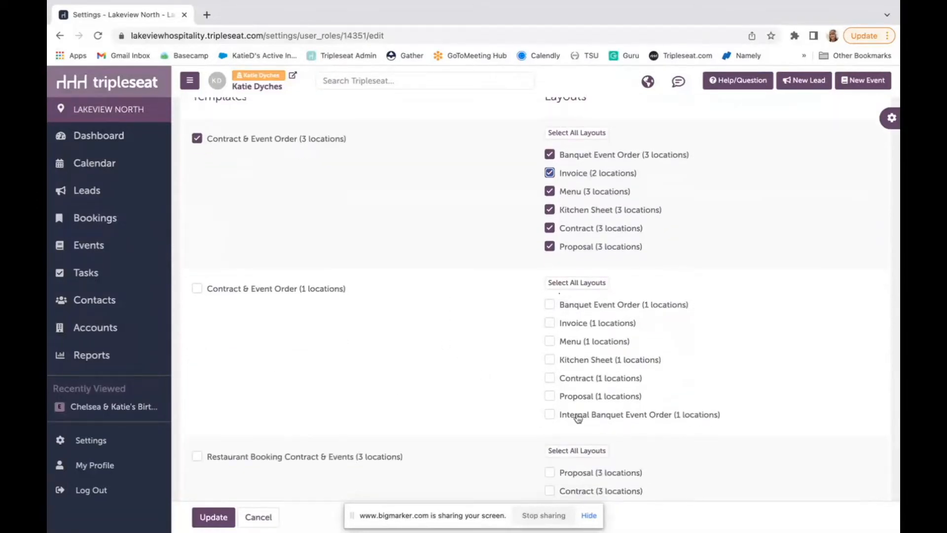
{"action": "scroll", "coordinate": [443, 393], "scroll_direction": "down", "scroll_amount": 2}
{"action": "scroll", "coordinate": [443, 393], "scroll_direction": "down", "scroll_amount": 6}
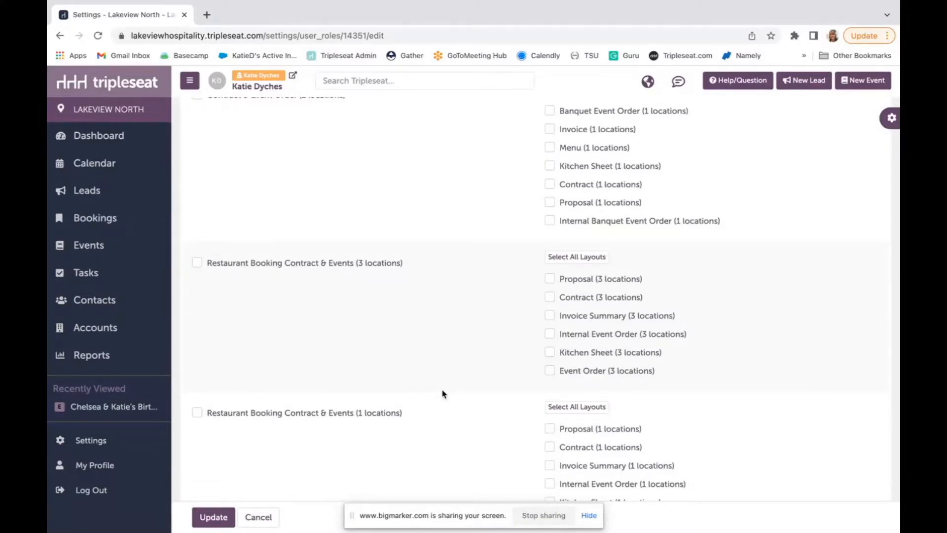
Step: Examine the layouts of the Restaurant Booking Contract & Events and TripleseatDirect templates in the role's Documents section
{"action": "scroll", "coordinate": [443, 393], "scroll_direction": "down", "scroll_amount": 2}
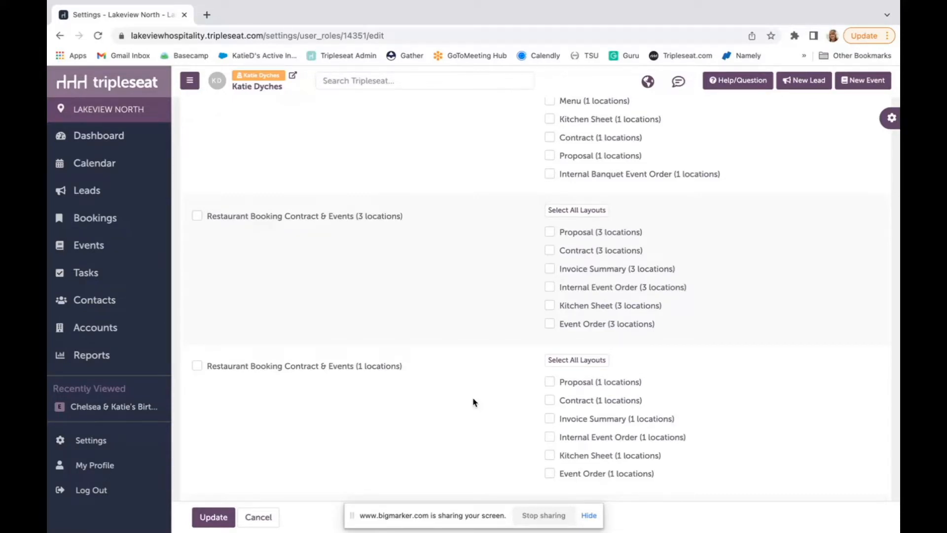
{"action": "scroll", "coordinate": [473, 402], "scroll_direction": "down", "scroll_amount": 2}
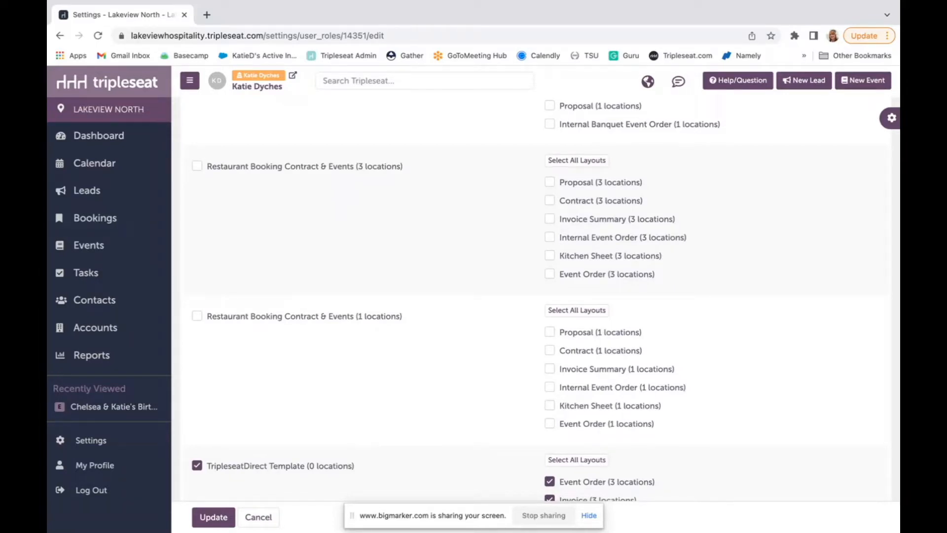
{"action": "scroll", "coordinate": [412, 391], "scroll_direction": "down", "scroll_amount": 3}
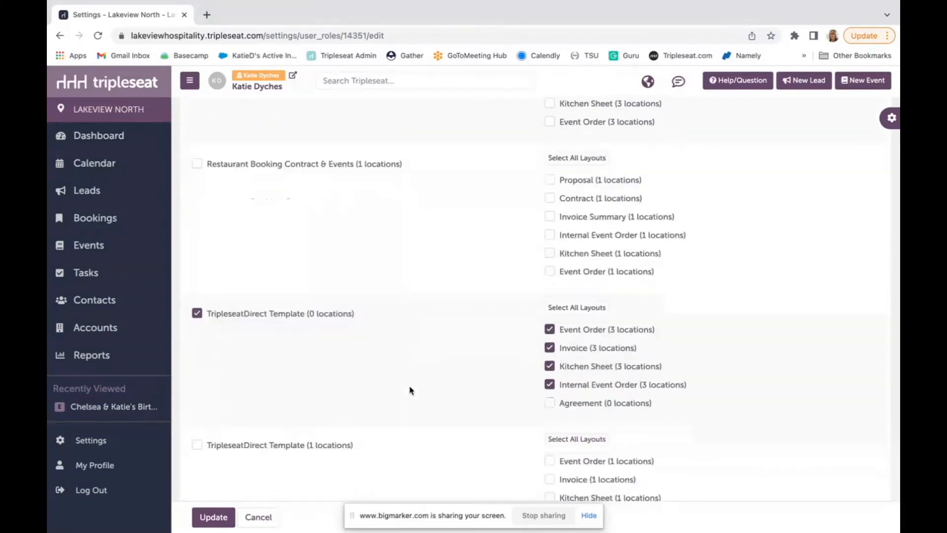
Step: Leave the role without updating it and open the Discussion Email Templates settings
{"action": "left_click", "coordinate": [100, 441]}
{"action": "scroll", "coordinate": [521, 397], "scroll_direction": "down", "scroll_amount": 5}
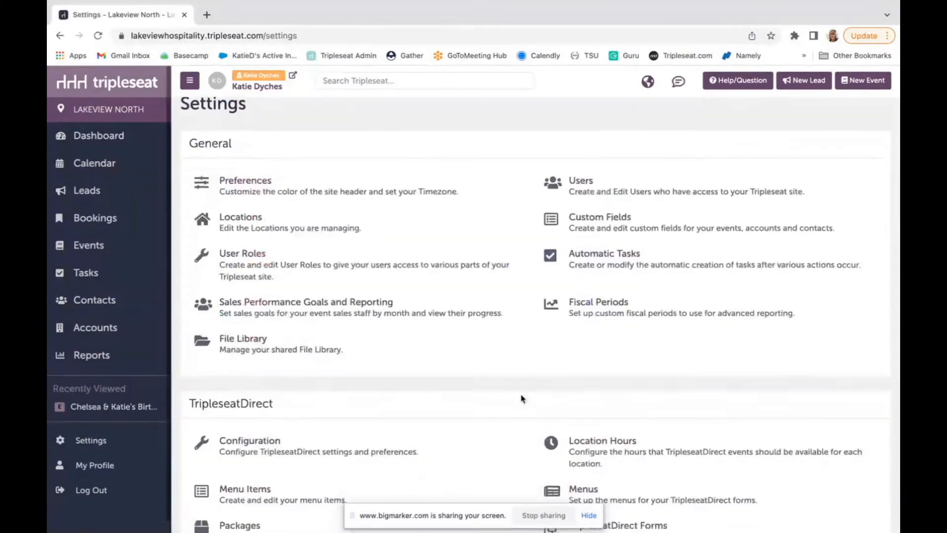
{"action": "scroll", "coordinate": [522, 398], "scroll_direction": "down", "scroll_amount": 1}
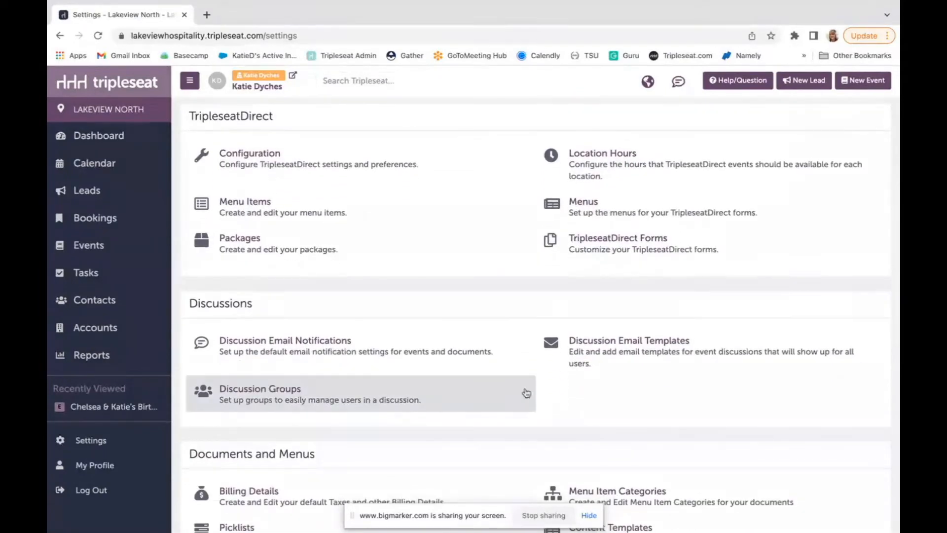
{"action": "left_click", "coordinate": [663, 365]}
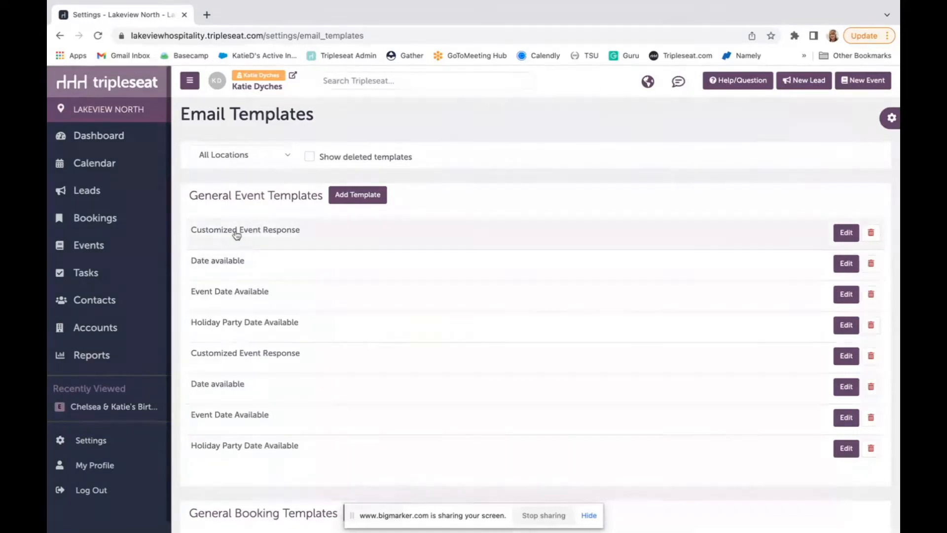
Step: Examine the email templates in the General Event, General Booking, Document, Lead and Payment categories
{"action": "scroll", "coordinate": [291, 363], "scroll_direction": "down", "scroll_amount": 5}
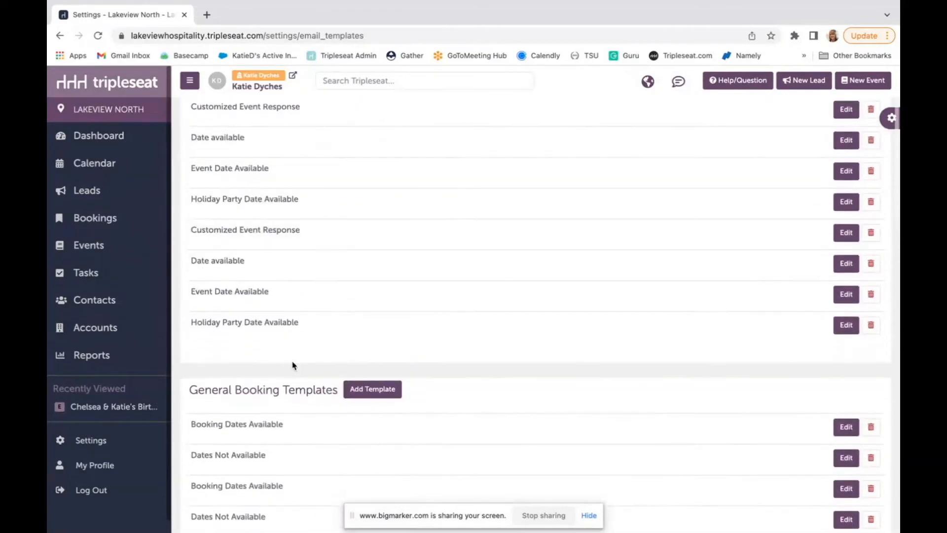
{"action": "scroll", "coordinate": [291, 346], "scroll_direction": "down", "scroll_amount": 5}
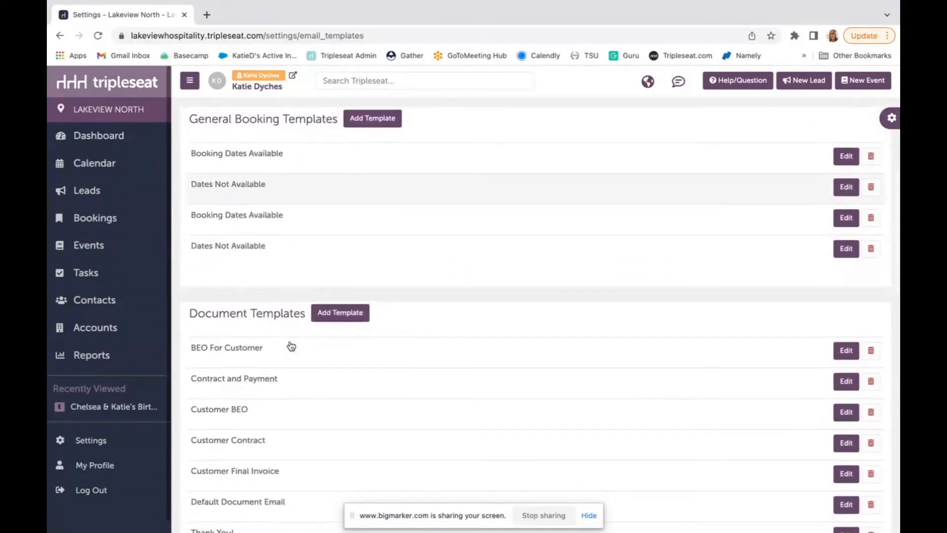
{"action": "scroll", "coordinate": [298, 346], "scroll_direction": "down", "scroll_amount": 9}
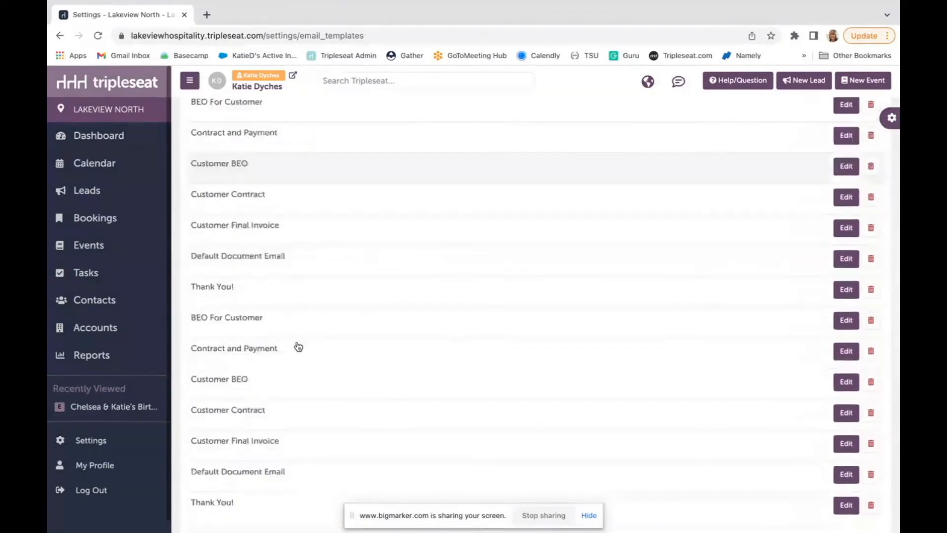
{"action": "scroll", "coordinate": [244, 357], "scroll_direction": "down", "scroll_amount": 3}
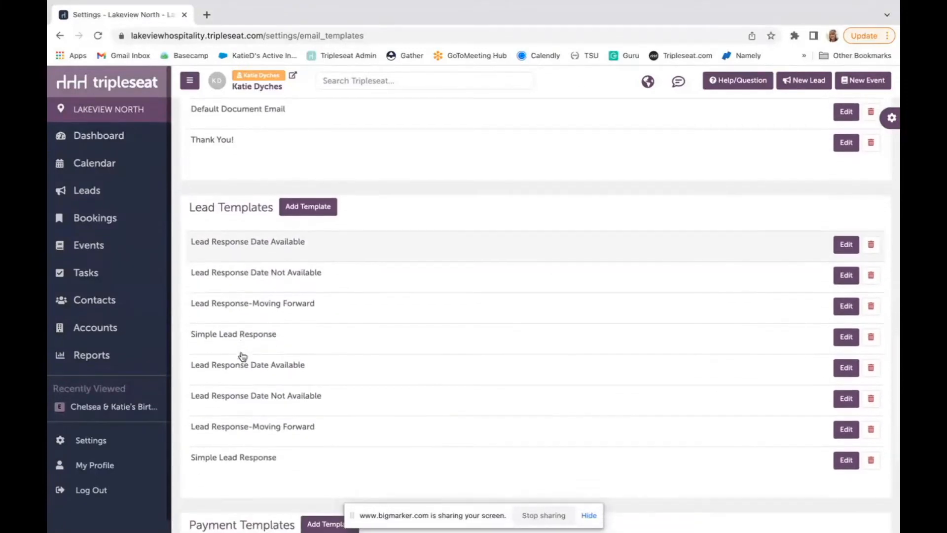
{"action": "scroll", "coordinate": [243, 356], "scroll_direction": "down", "scroll_amount": 5}
{"action": "scroll", "coordinate": [242, 356], "scroll_direction": "up", "scroll_amount": 4}
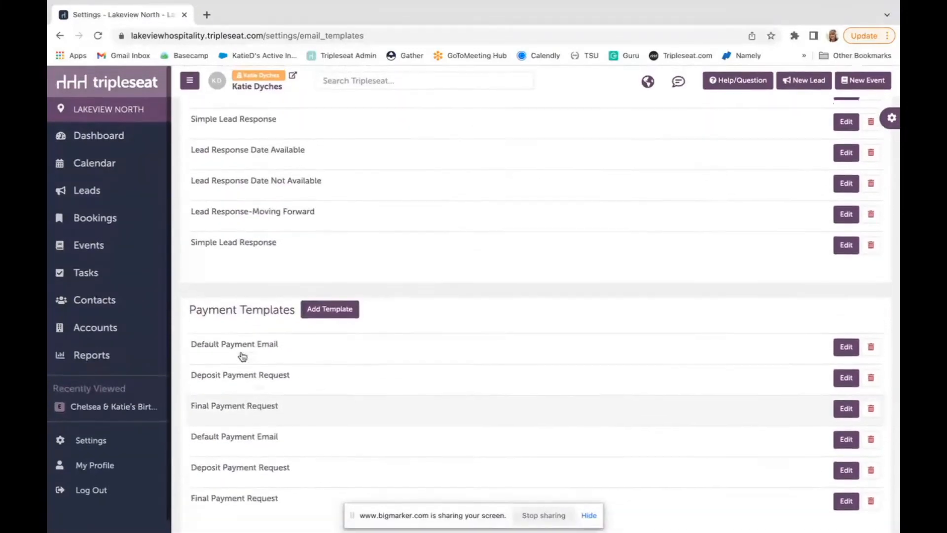
{"action": "scroll", "coordinate": [242, 356], "scroll_direction": "up", "scroll_amount": 3}
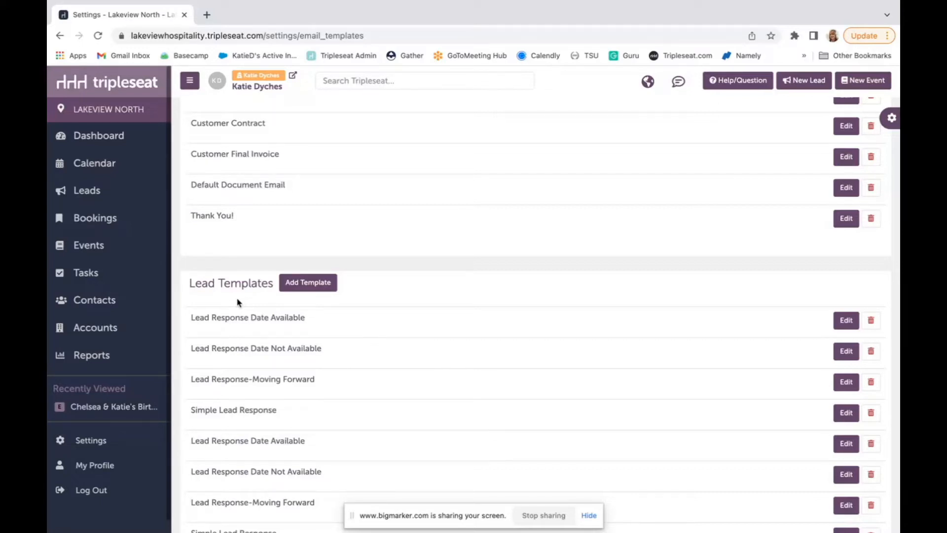
{"action": "scroll", "coordinate": [237, 302], "scroll_direction": "down", "scroll_amount": 2}
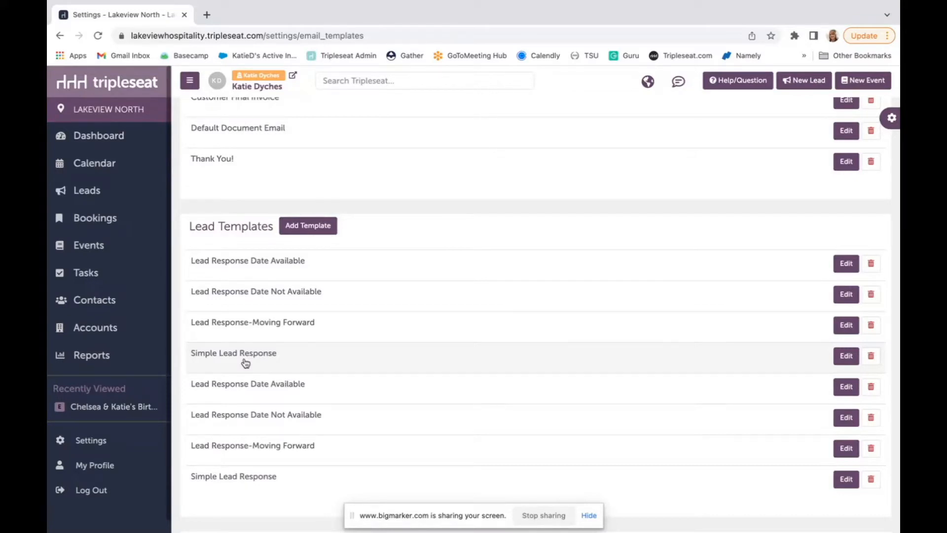
{"action": "scroll", "coordinate": [246, 363], "scroll_direction": "up", "scroll_amount": 6}
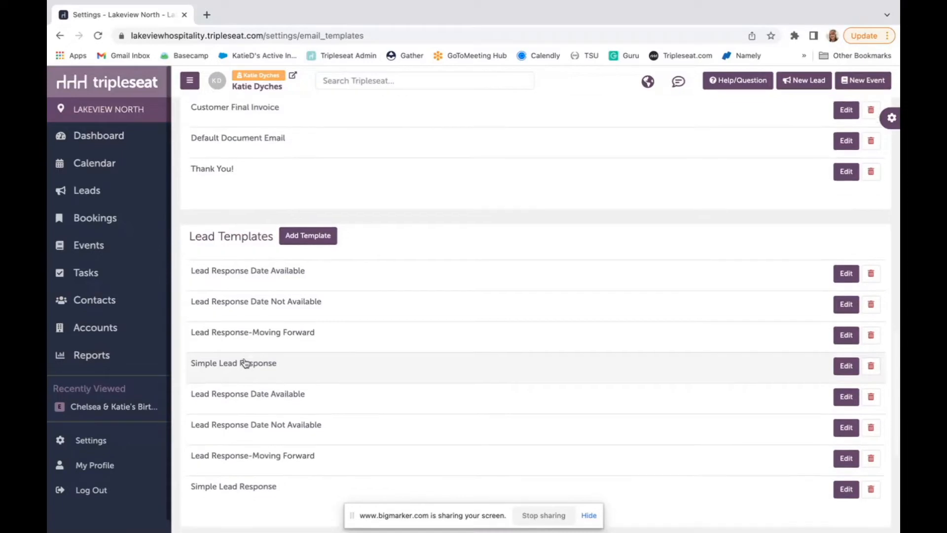
{"action": "scroll", "coordinate": [245, 363], "scroll_direction": "up", "scroll_amount": 10}
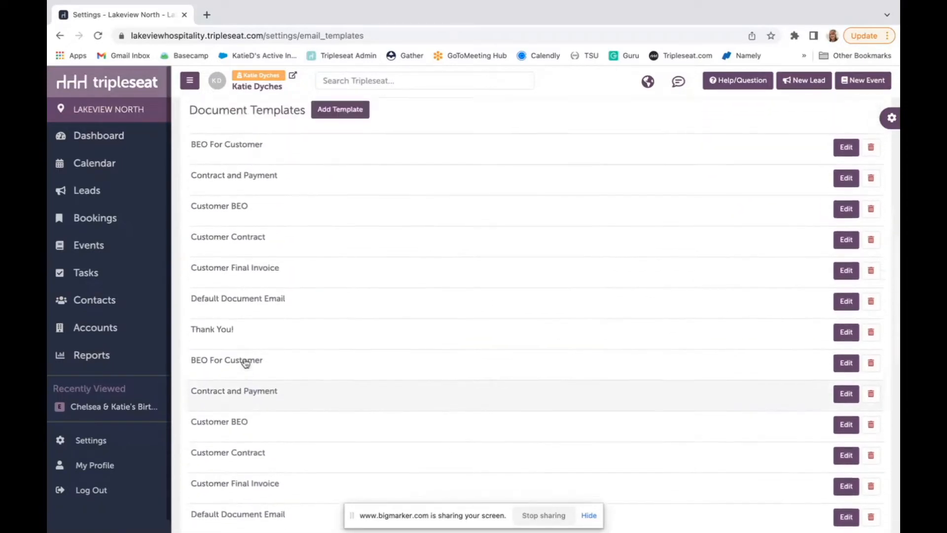
{"action": "scroll", "coordinate": [245, 360], "scroll_direction": "up", "scroll_amount": 5}
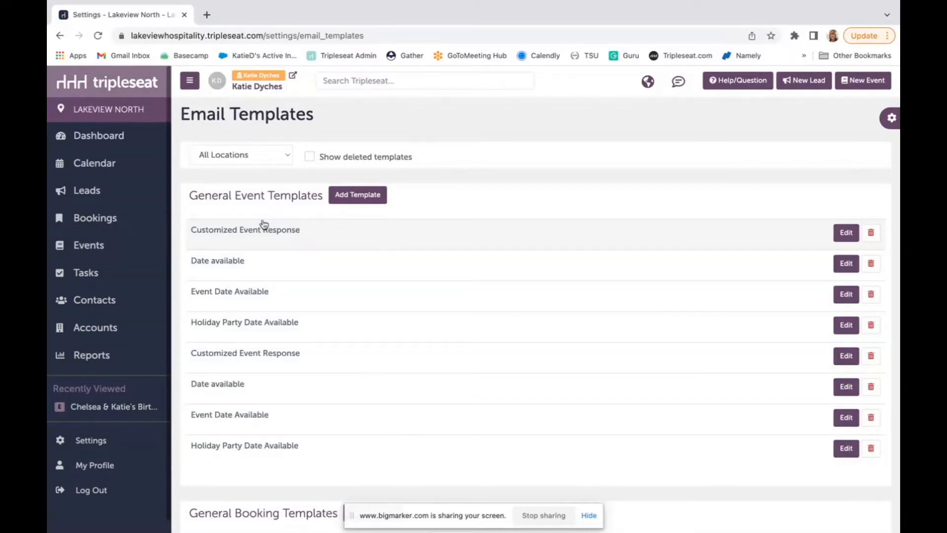
Step: Open the first Customized Event Response template and examine its locations, subject, merge fields, room photos and menu links
{"action": "left_click", "coordinate": [290, 240]}
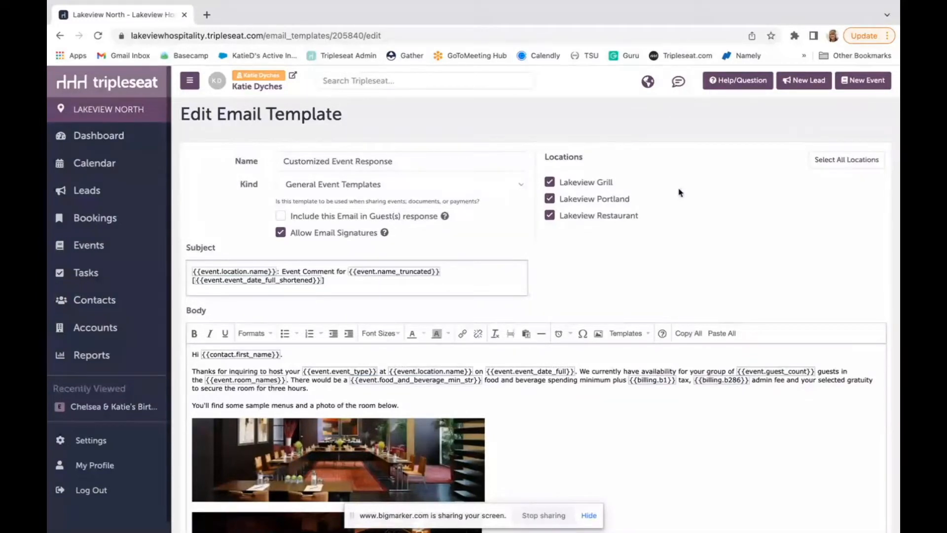
{"action": "scroll", "coordinate": [686, 241], "scroll_direction": "down", "scroll_amount": 1}
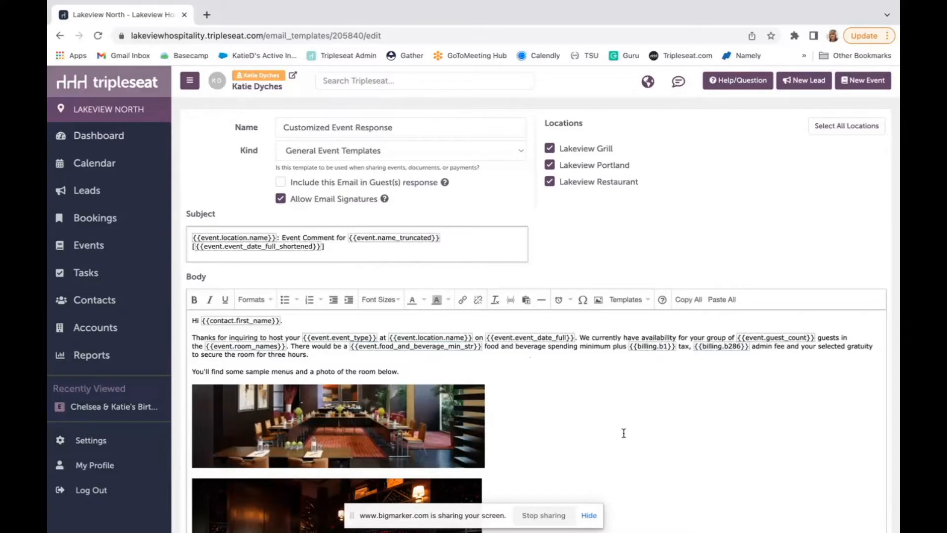
{"action": "scroll", "coordinate": [624, 433], "scroll_direction": "down", "scroll_amount": 3}
{"action": "scroll", "coordinate": [624, 433], "scroll_direction": "down", "scroll_amount": 1}
{"action": "scroll", "coordinate": [624, 432], "scroll_direction": "up", "scroll_amount": 1}
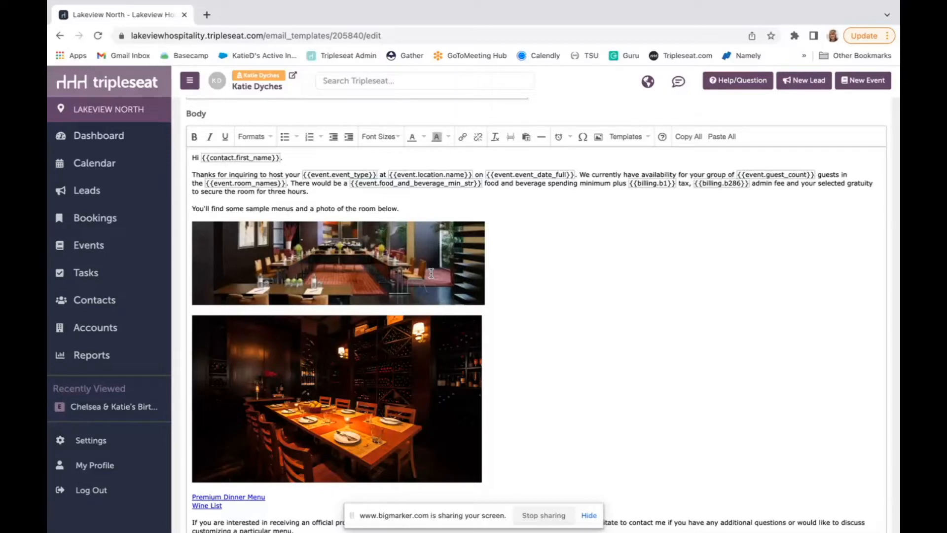
{"action": "scroll", "coordinate": [554, 359], "scroll_direction": "down", "scroll_amount": 2}
{"action": "scroll", "coordinate": [553, 359], "scroll_direction": "down", "scroll_amount": 2}
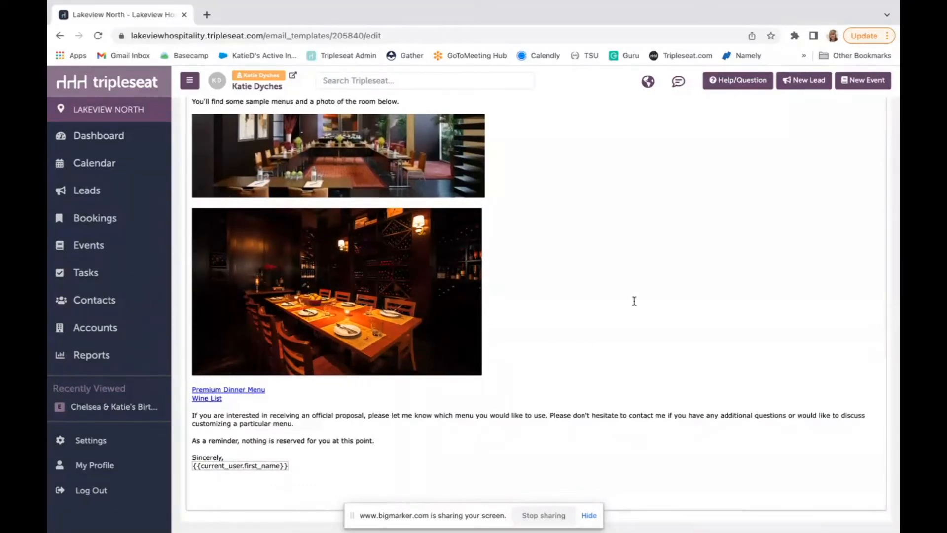
{"action": "scroll", "coordinate": [643, 292], "scroll_direction": "up", "scroll_amount": 3}
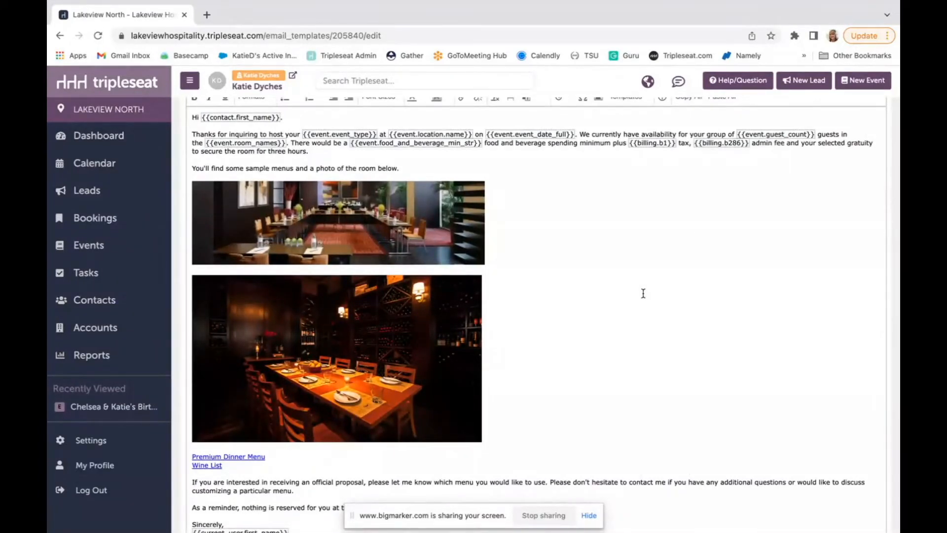
{"action": "scroll", "coordinate": [647, 313], "scroll_direction": "down", "scroll_amount": 1}
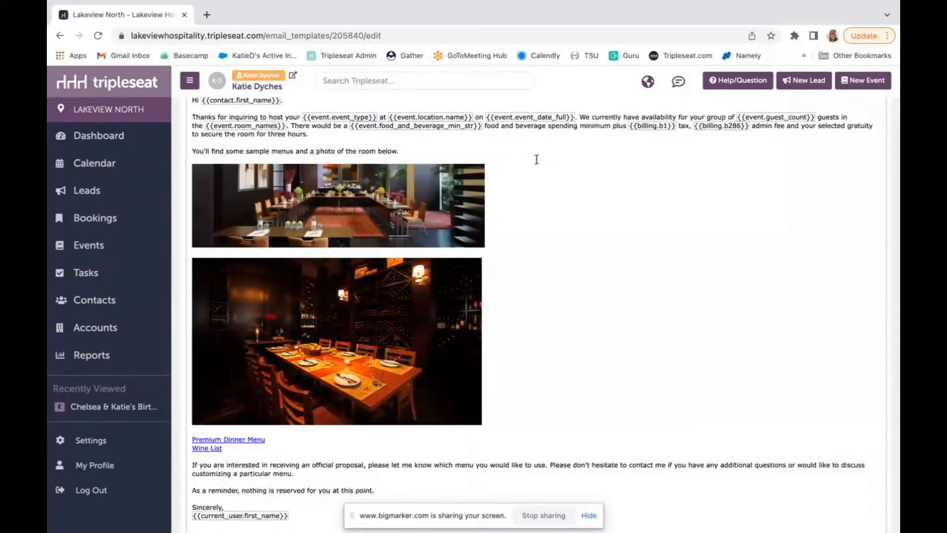
Step: Browse the booking and event merge fields insertable after the sample-menus sentence, including event custom fields, date formats and financials
{"action": "right_click", "coordinate": [445, 148]}
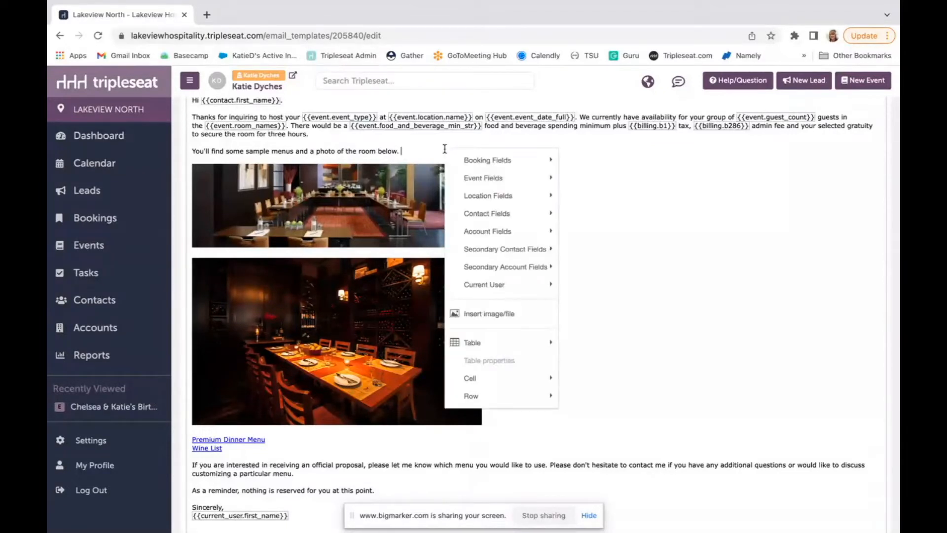
{"action": "mouse_move", "coordinate": [450, 157]}
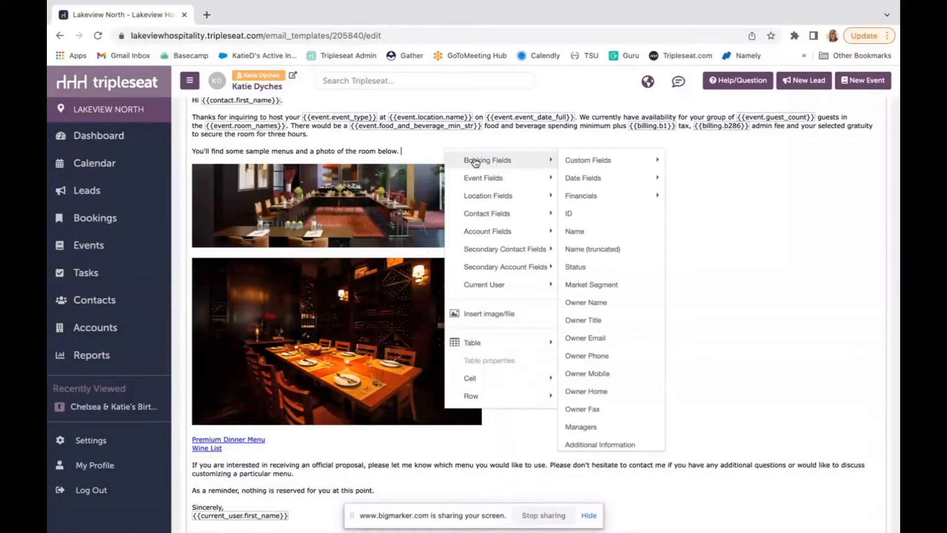
{"action": "mouse_move", "coordinate": [478, 179]}
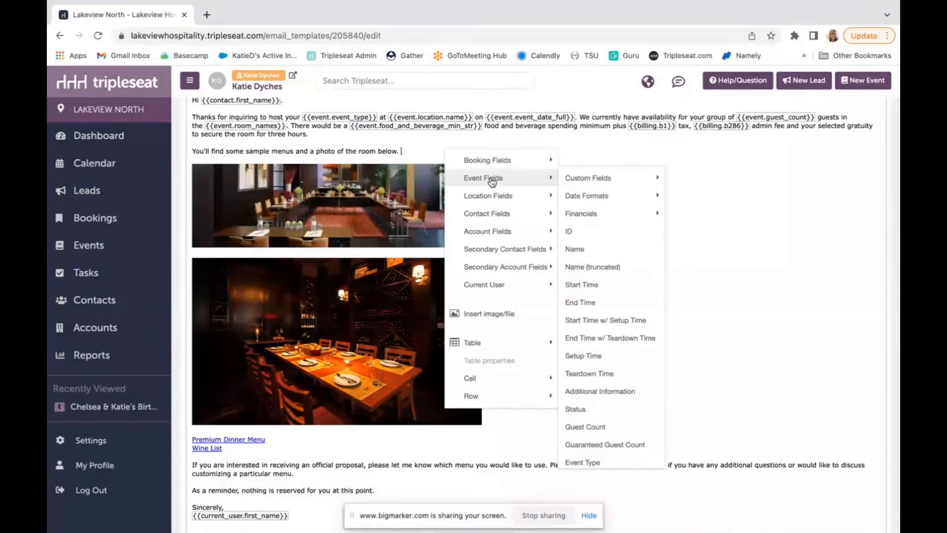
{"action": "mouse_move", "coordinate": [586, 181]}
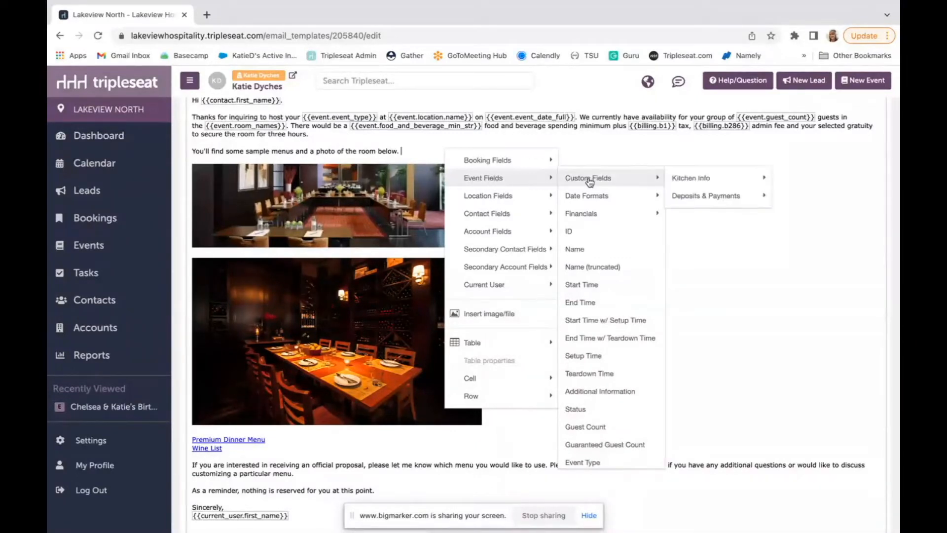
{"action": "mouse_move", "coordinate": [591, 198]}
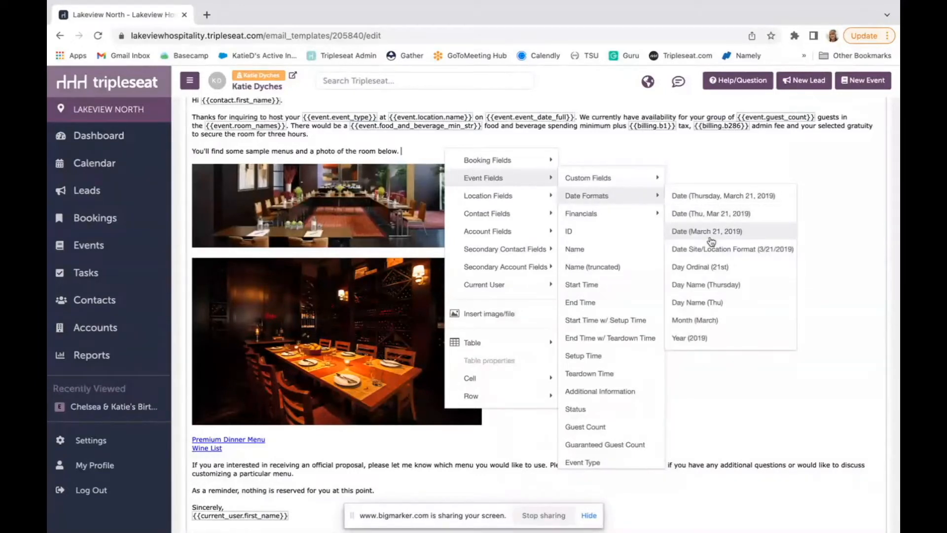
{"action": "mouse_move", "coordinate": [597, 217]}
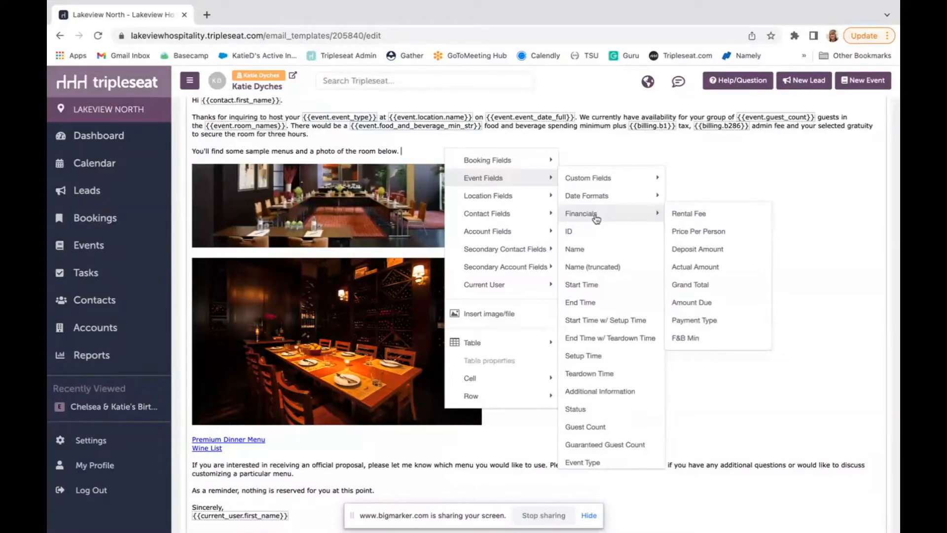
{"action": "left_click", "coordinate": [795, 322]}
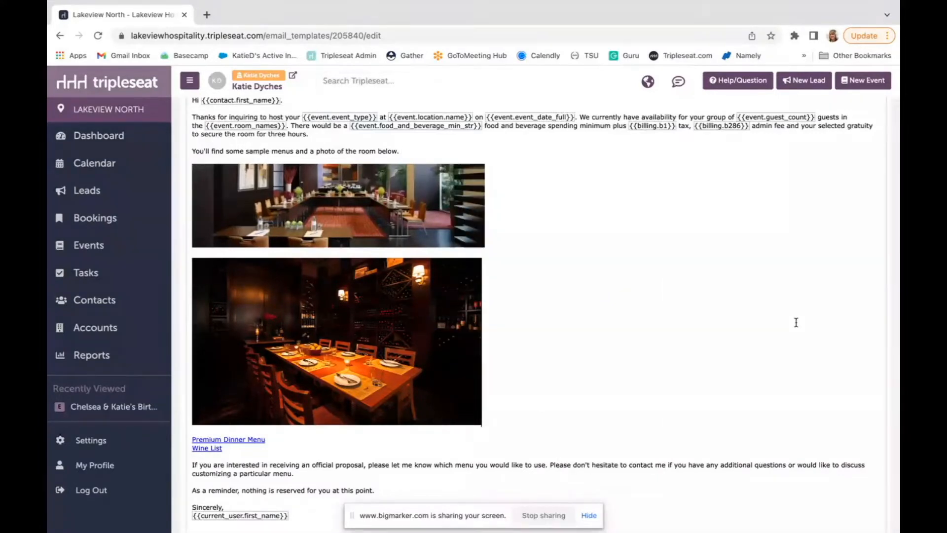
Step: Examine the Kitchen Info custom fields available as event merge fields, and leave the email template without saving
{"action": "right_click", "coordinate": [605, 263]}
{"action": "mouse_move", "coordinate": [633, 299]}
{"action": "mouse_move", "coordinate": [641, 326]}
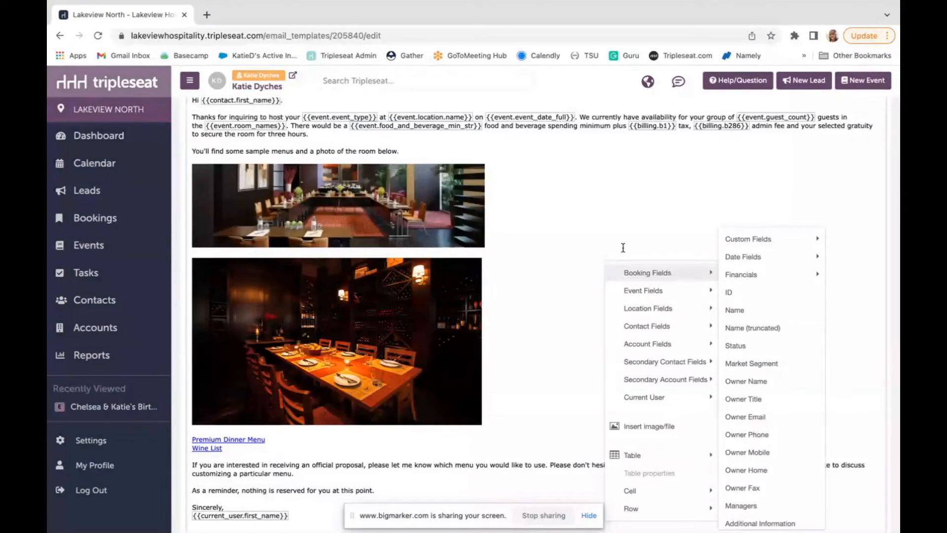
{"action": "mouse_move", "coordinate": [783, 239]}
{"action": "mouse_move", "coordinate": [673, 232]}
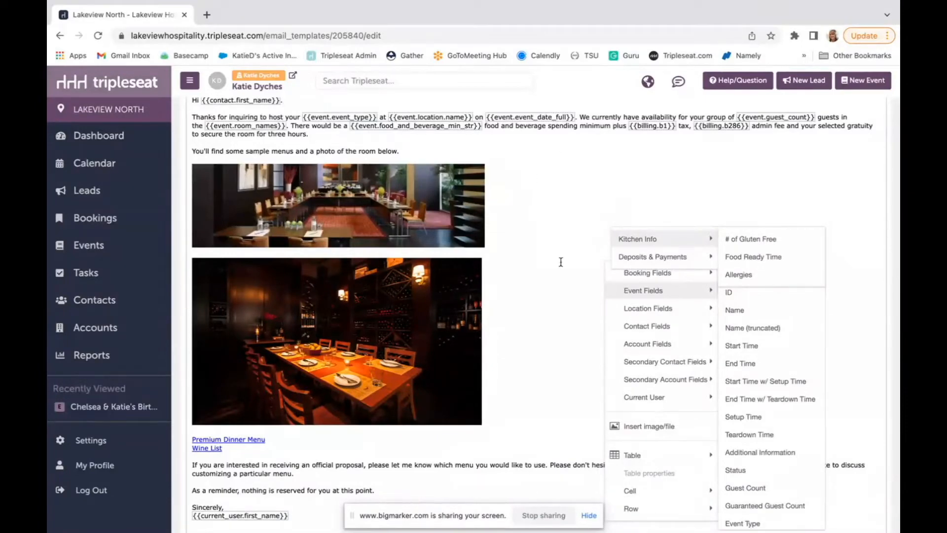
{"action": "scroll", "coordinate": [535, 316], "scroll_direction": "down", "scroll_amount": 2}
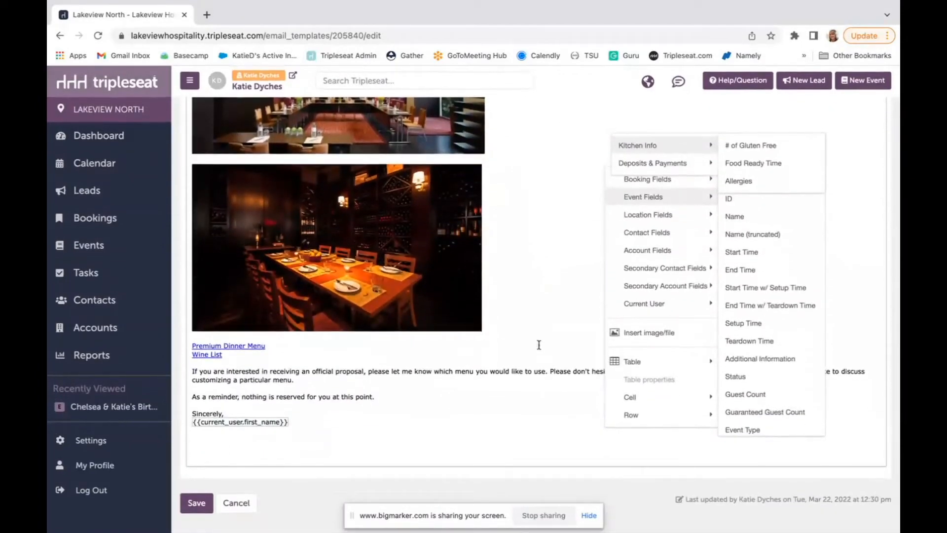
{"action": "left_click", "coordinate": [238, 504]}
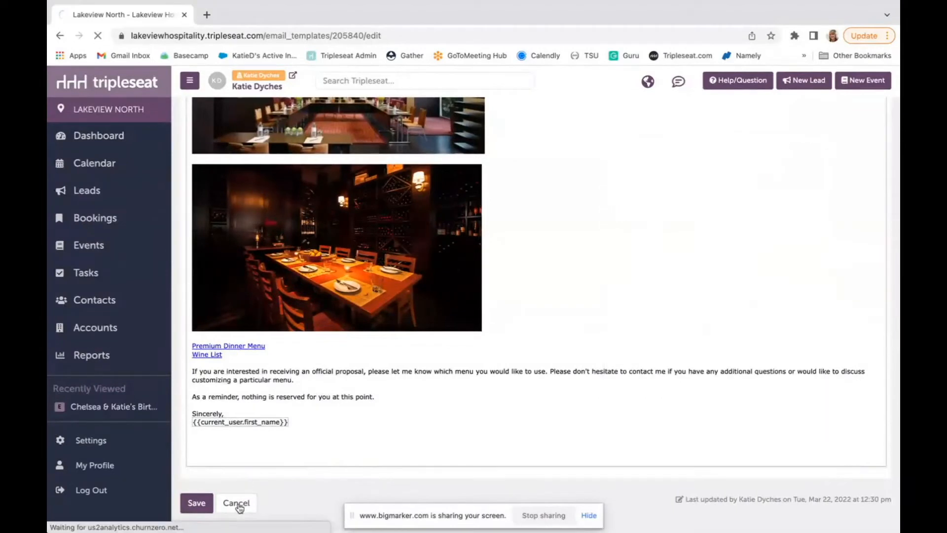
Step: Open the document billing details in the settings and start a new billing detail
{"action": "scroll", "coordinate": [440, 429], "scroll_direction": "down", "scroll_amount": 1}
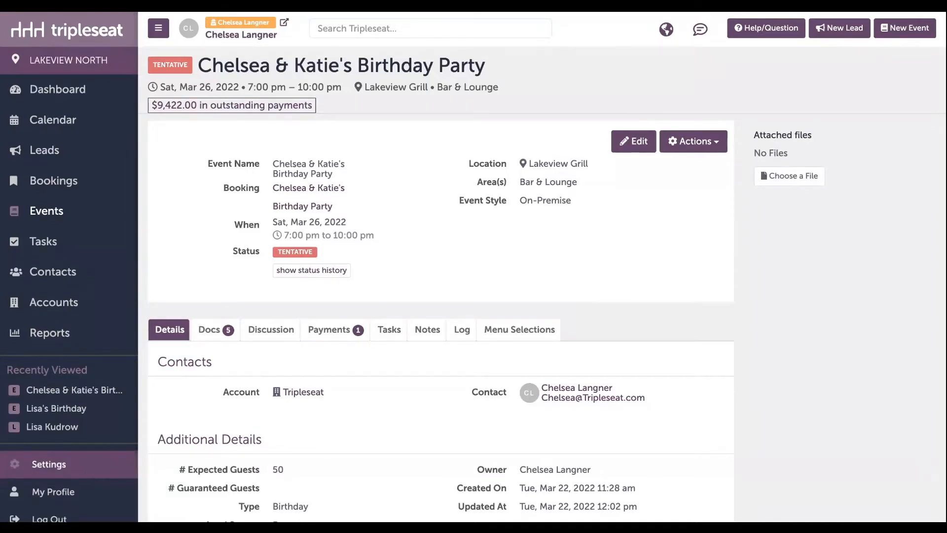
{"action": "left_click", "coordinate": [48, 463]}
{"action": "scroll", "coordinate": [296, 270], "scroll_direction": "down", "scroll_amount": 3}
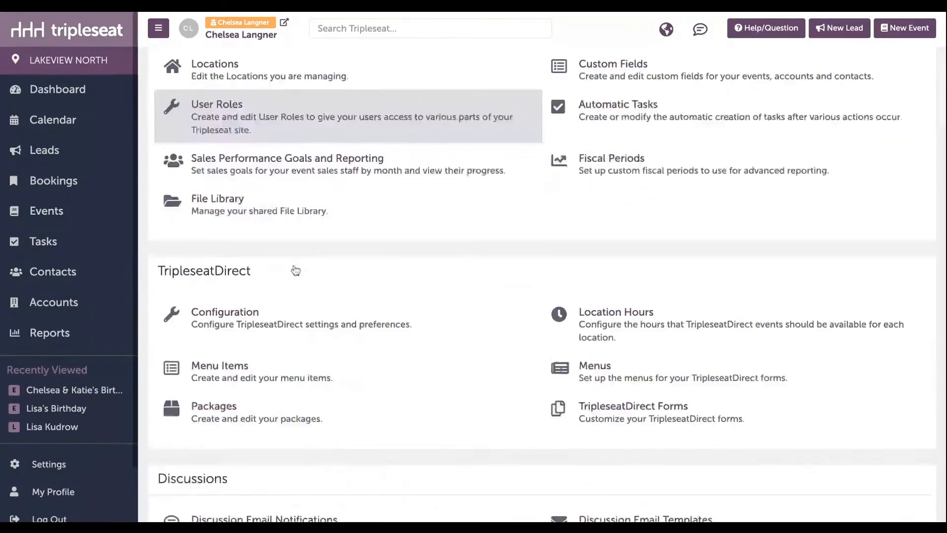
{"action": "scroll", "coordinate": [296, 270], "scroll_direction": "down", "scroll_amount": 7}
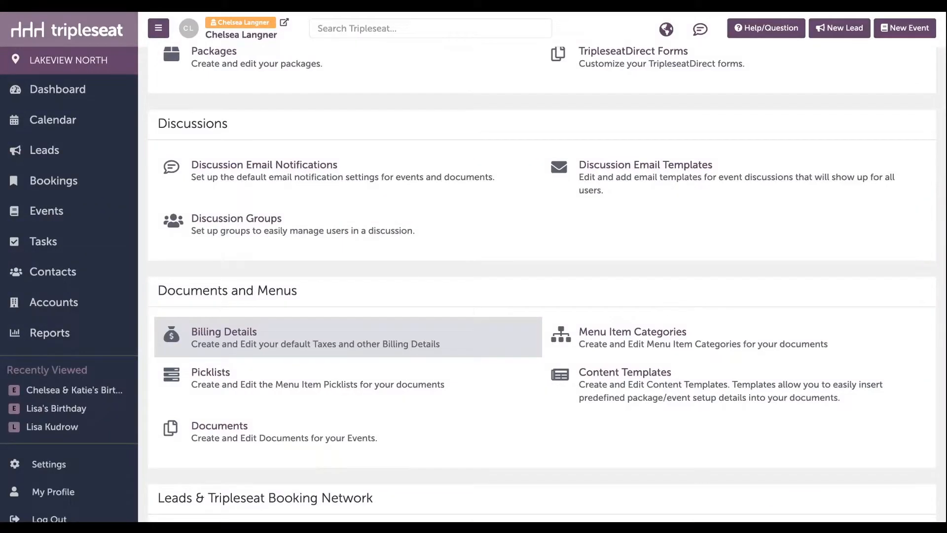
{"action": "left_click", "coordinate": [298, 343]}
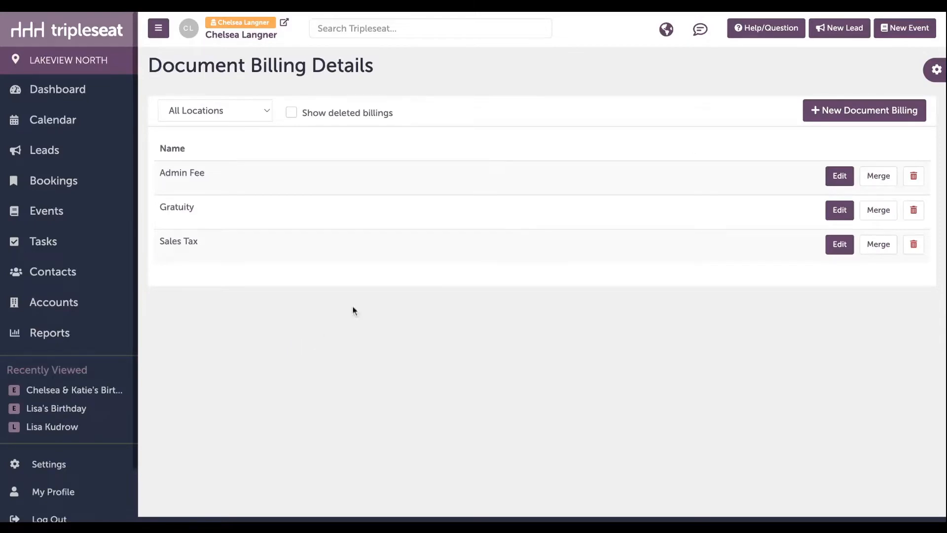
{"action": "left_click", "coordinate": [833, 119]}
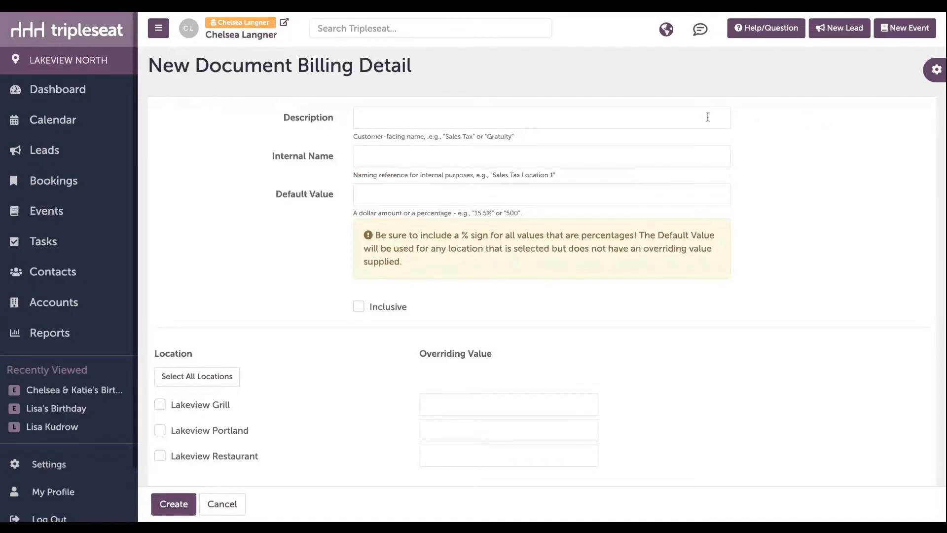
Step: Enter Production Fee as the billing detail's description and internal name, with a default value of 3%
{"action": "left_click", "coordinate": [700, 119]}
{"action": "type", "text": "P"}
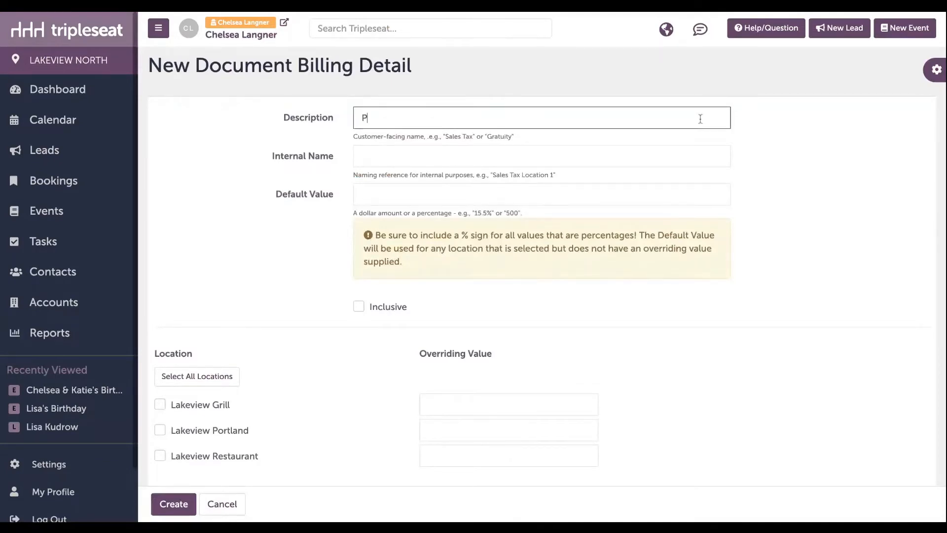
{"action": "type", "text": "roduction Fee"}
{"action": "triple_click", "coordinate": [489, 118]}
{"action": "key", "text": "ctrl+c"}
{"action": "left_click", "coordinate": [481, 155]}
{"action": "key", "text": "ctrl+v"}
{"action": "left_click", "coordinate": [476, 192]}
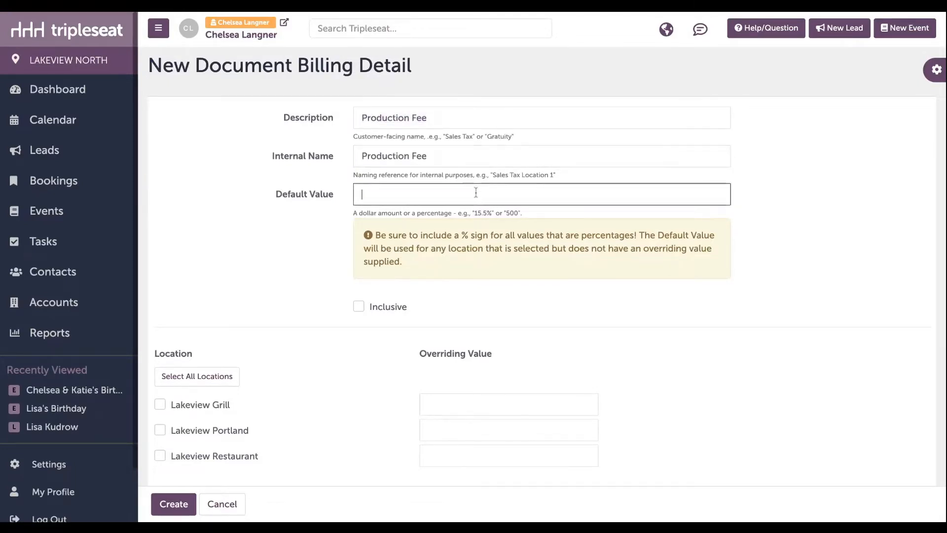
{"action": "type", "text": "3%"}
Step: Try the Production Fee's location selection, toggling all locations and selecting Lakeview Grill alone
{"action": "scroll", "coordinate": [286, 274], "scroll_direction": "down", "scroll_amount": 3}
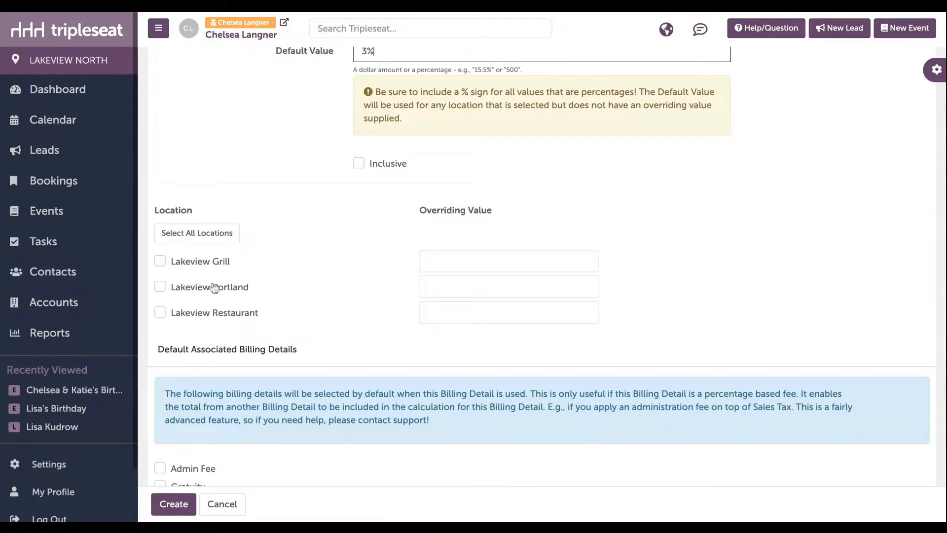
{"action": "left_click", "coordinate": [161, 266]}
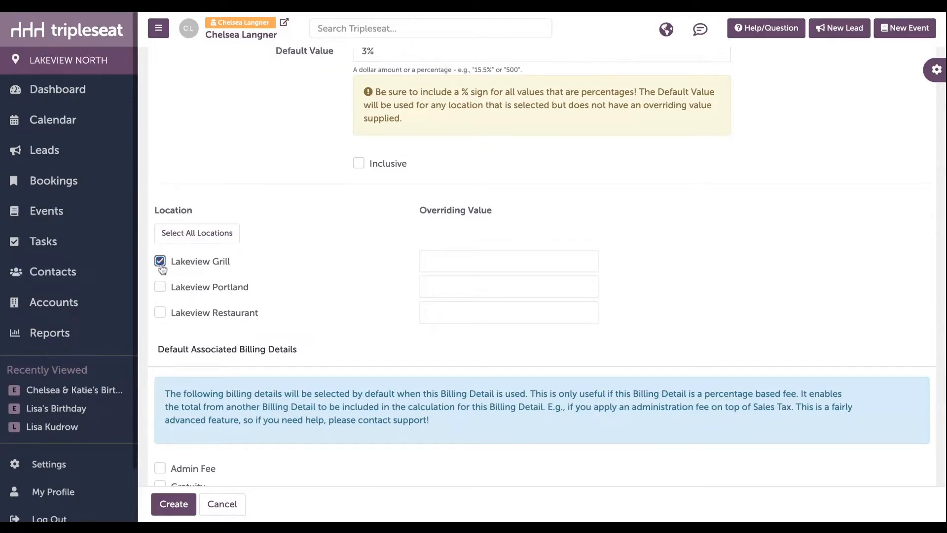
{"action": "left_click", "coordinate": [196, 236]}
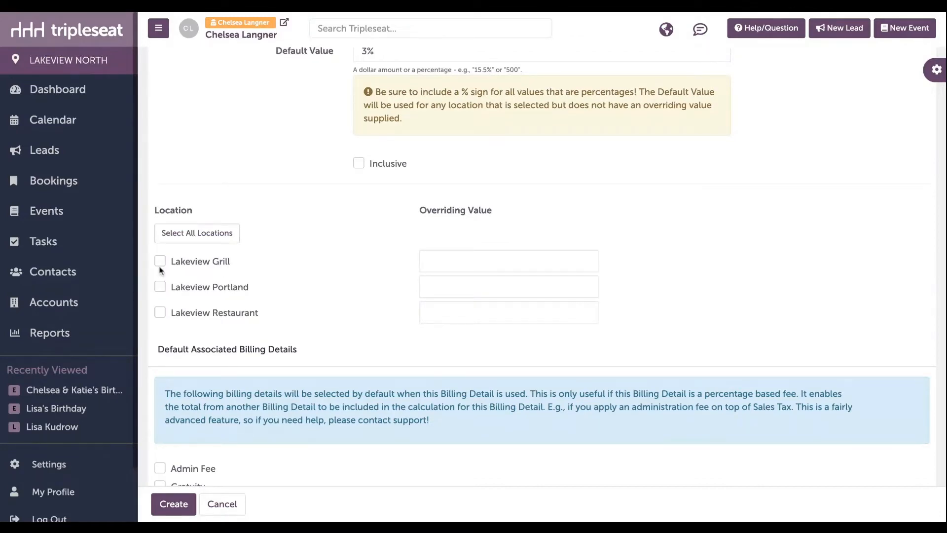
{"action": "left_click", "coordinate": [161, 266]}
{"action": "scroll", "coordinate": [303, 232], "scroll_direction": "up", "scroll_amount": 1}
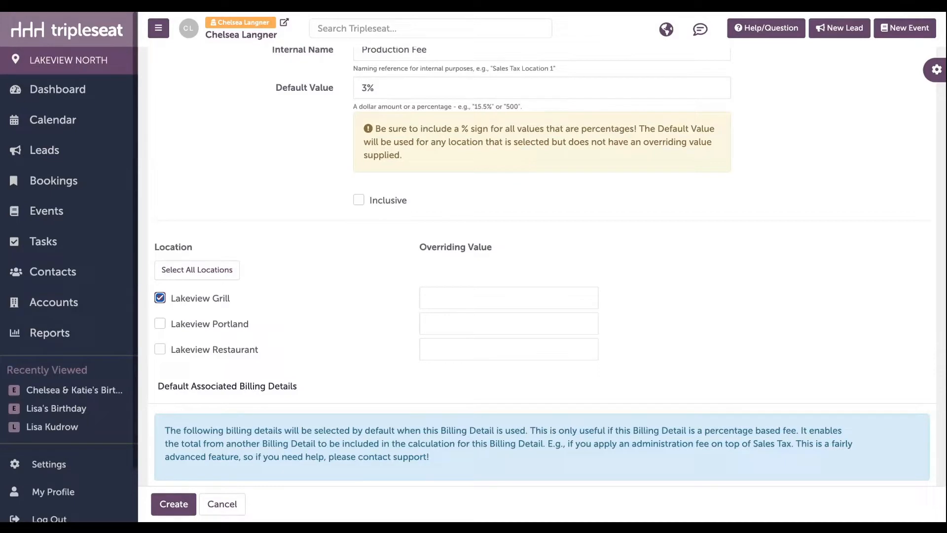
Step: Select all locations for the Production Fee, with overriding values of 6% for Lakeview Portland and 10% for Lakeview Restaurant
{"action": "left_click", "coordinate": [228, 273]}
{"action": "left_click", "coordinate": [437, 323]}
{"action": "type", "text": "6%"}
{"action": "left_click", "coordinate": [457, 350]}
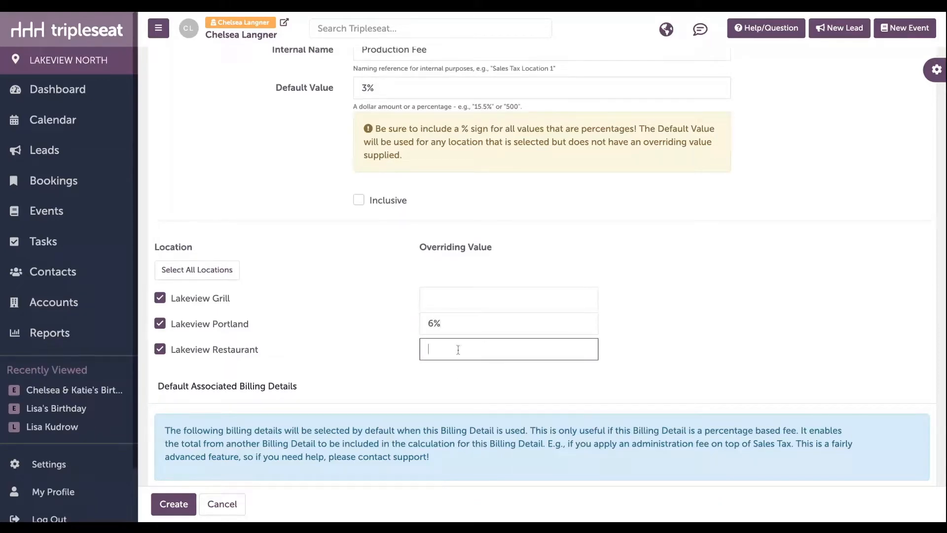
{"action": "type", "text": "10%"}
Step: Clear the overriding values of Lakeview Restaurant and Lakeview Portland, and deselect all locations
{"action": "key", "text": "shift+Left"}
{"action": "key", "text": "shift+Left"}
{"action": "key", "text": "shift+Left"}
{"action": "key", "text": "BackSpace"}
{"action": "left_click", "coordinate": [474, 327]}
{"action": "key", "text": "shift+Left"}
{"action": "key", "text": "shift+Left"}
{"action": "key", "text": "BackSpace"}
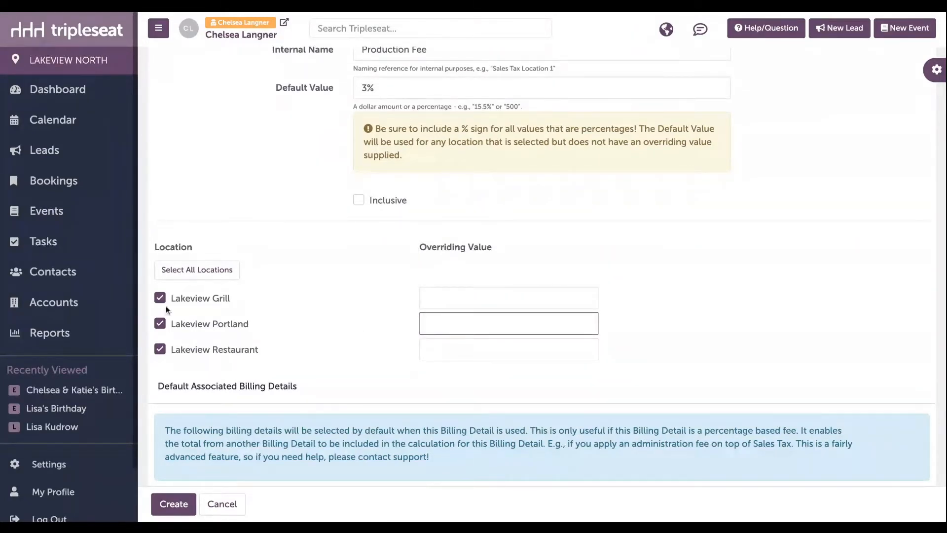
{"action": "left_click", "coordinate": [185, 268]}
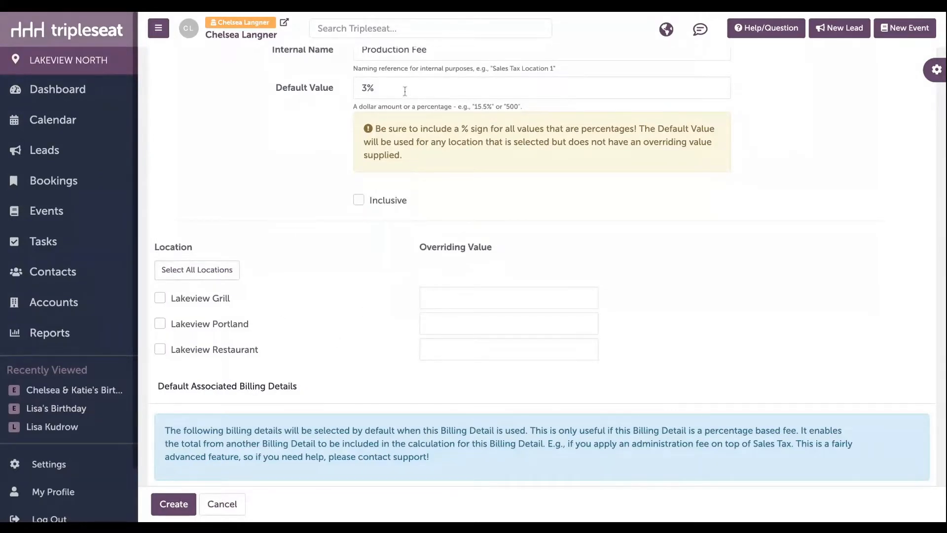
Step: Assign the Production Fee to Lakeview Grill only, without associated billing details, and create it
{"action": "left_click", "coordinate": [160, 298]}
{"action": "scroll", "coordinate": [323, 304], "scroll_direction": "down", "scroll_amount": 2}
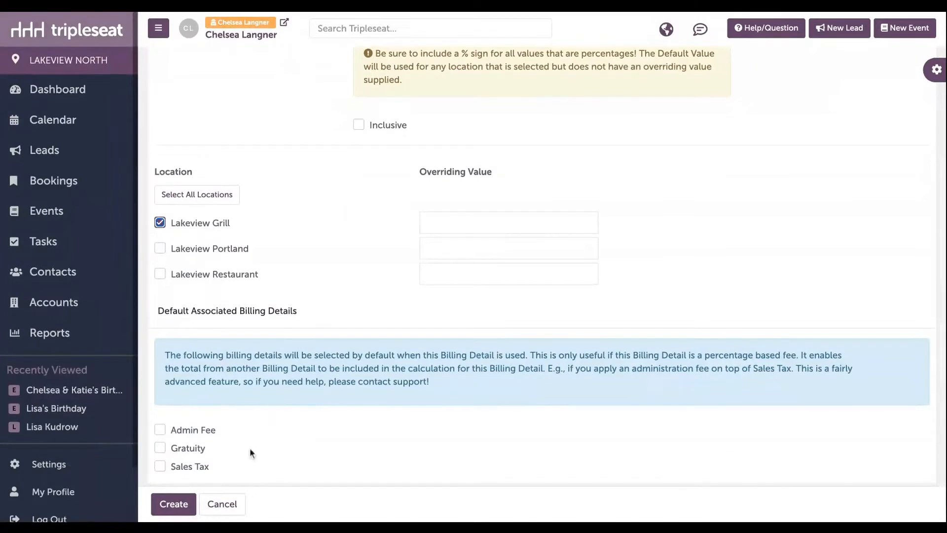
{"action": "left_click", "coordinate": [174, 503]}
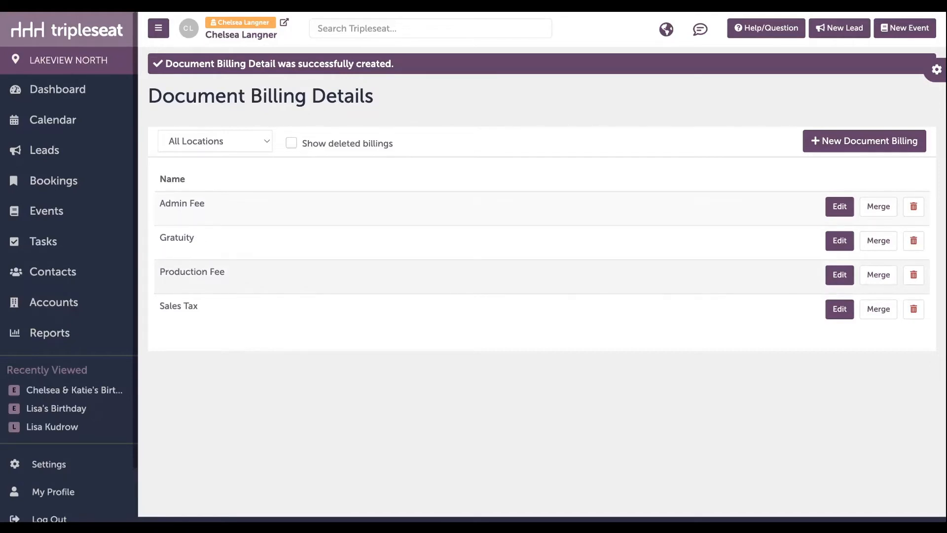
Step: Add Production Fee to the default associated billing details of Sales Tax and save the update
{"action": "left_click", "coordinate": [245, 311]}
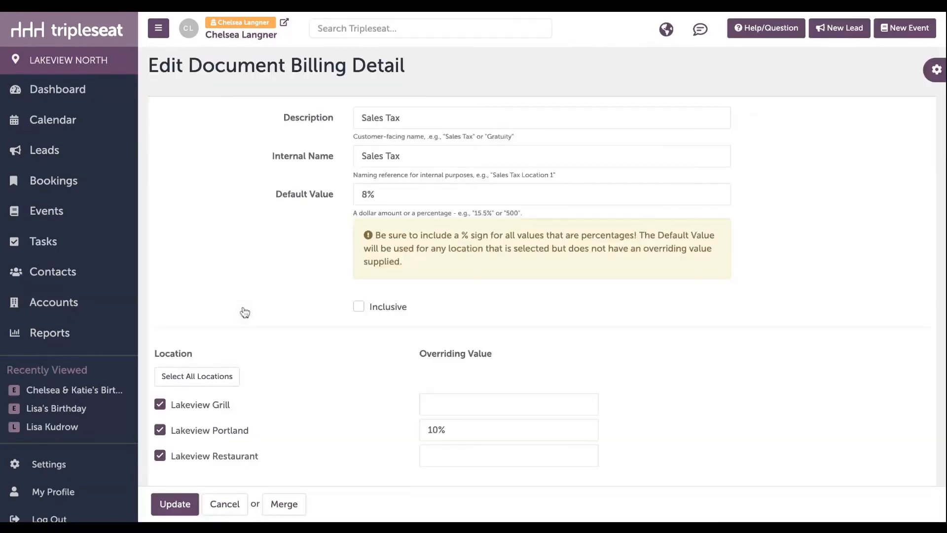
{"action": "scroll", "coordinate": [243, 311], "scroll_direction": "down", "scroll_amount": 4}
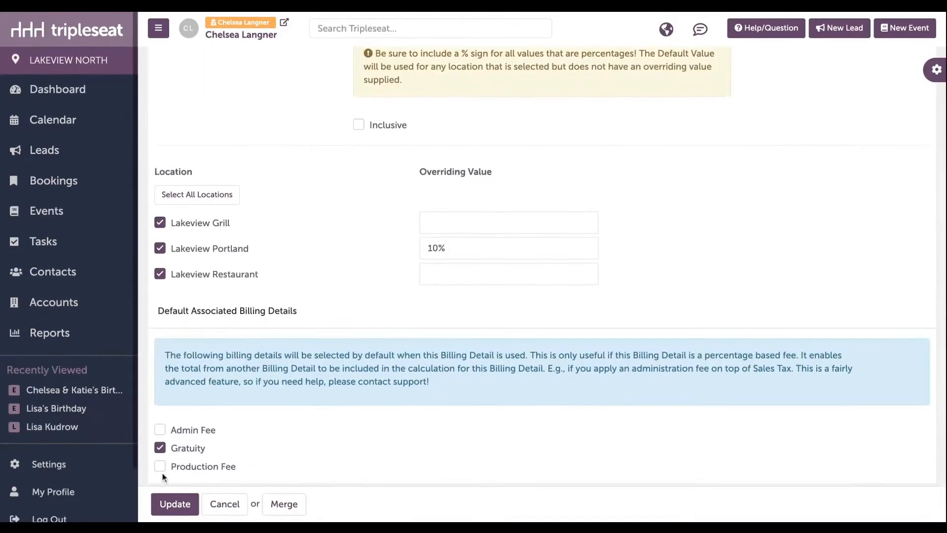
{"action": "left_click", "coordinate": [161, 468]}
{"action": "left_click", "coordinate": [171, 505]}
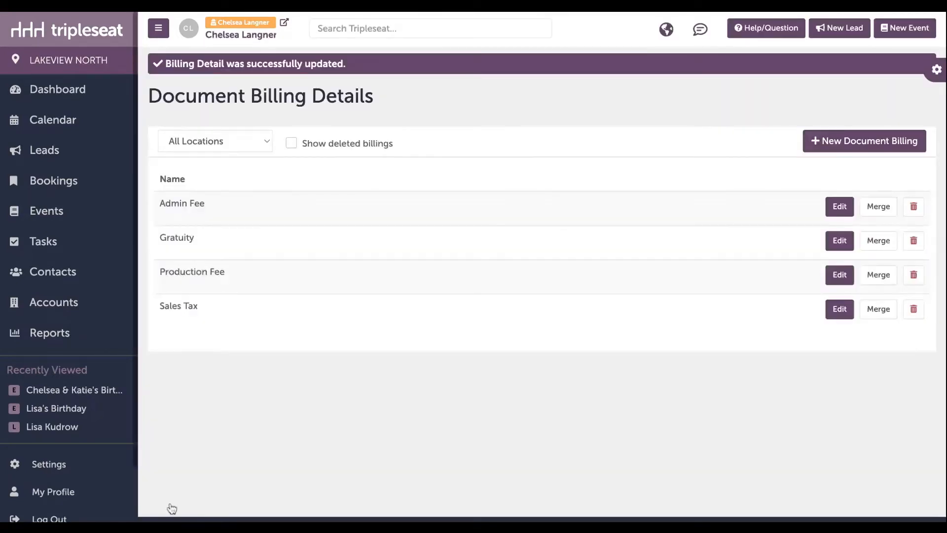
Step: In the menu item categories settings, add Production Fee to the Food category's default billing details and save
{"action": "left_click", "coordinate": [122, 461]}
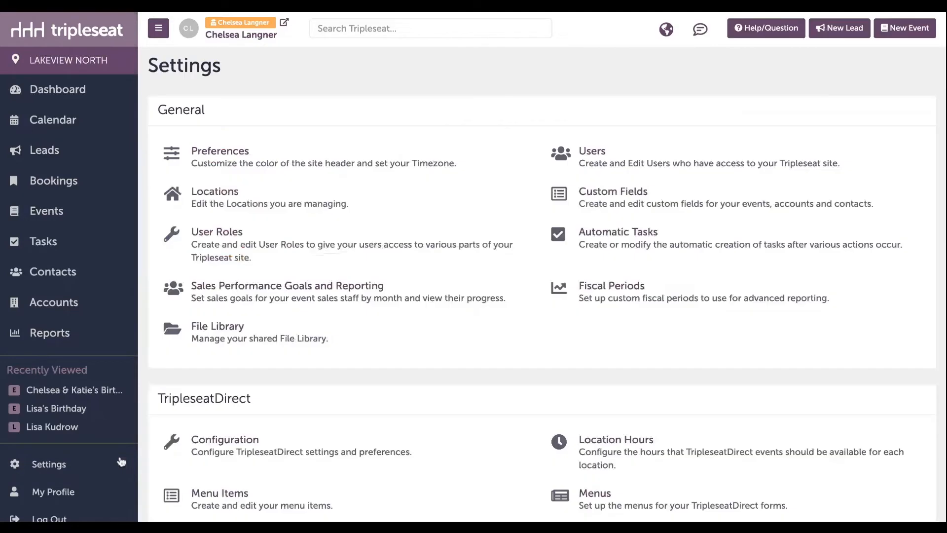
{"action": "scroll", "coordinate": [345, 279], "scroll_direction": "down", "scroll_amount": 9}
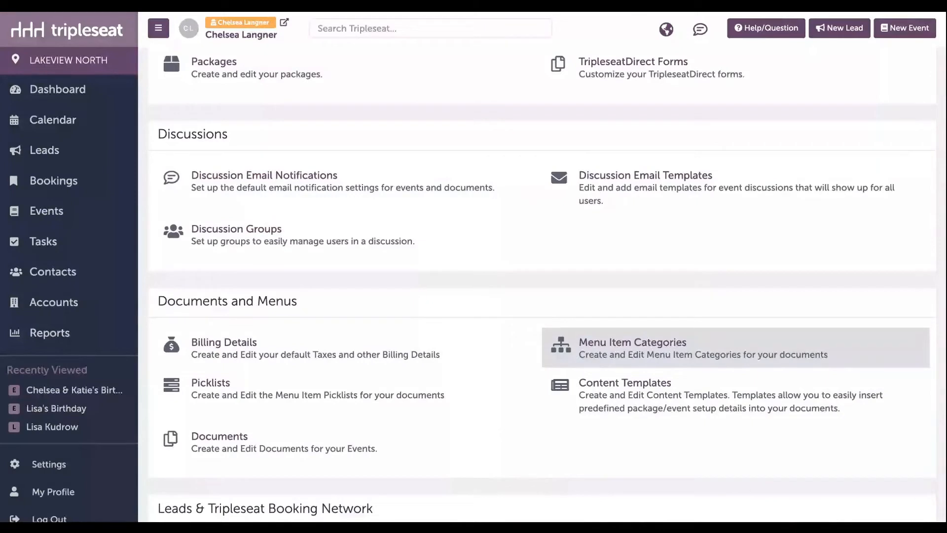
{"action": "left_click", "coordinate": [633, 342]}
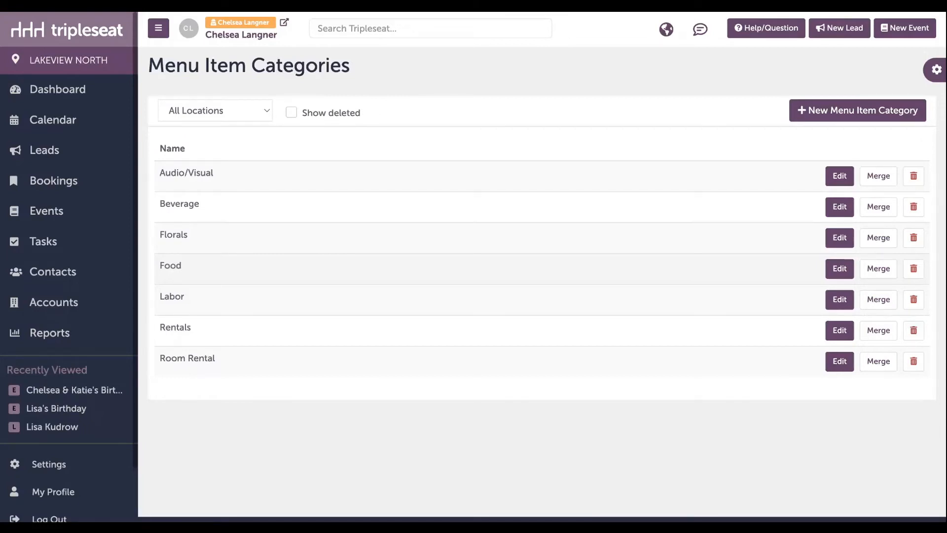
{"action": "left_click", "coordinate": [839, 268]}
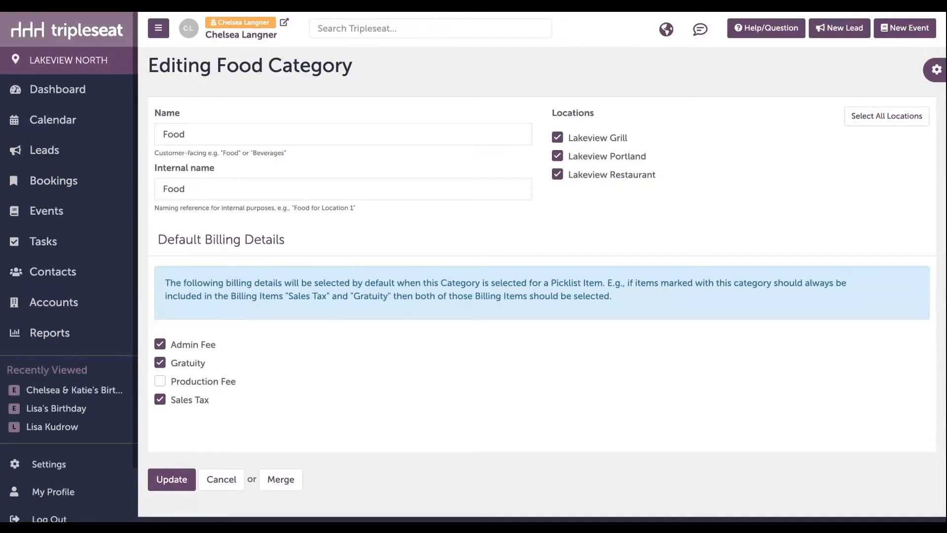
{"action": "left_click", "coordinate": [160, 383]}
{"action": "left_click", "coordinate": [171, 481]}
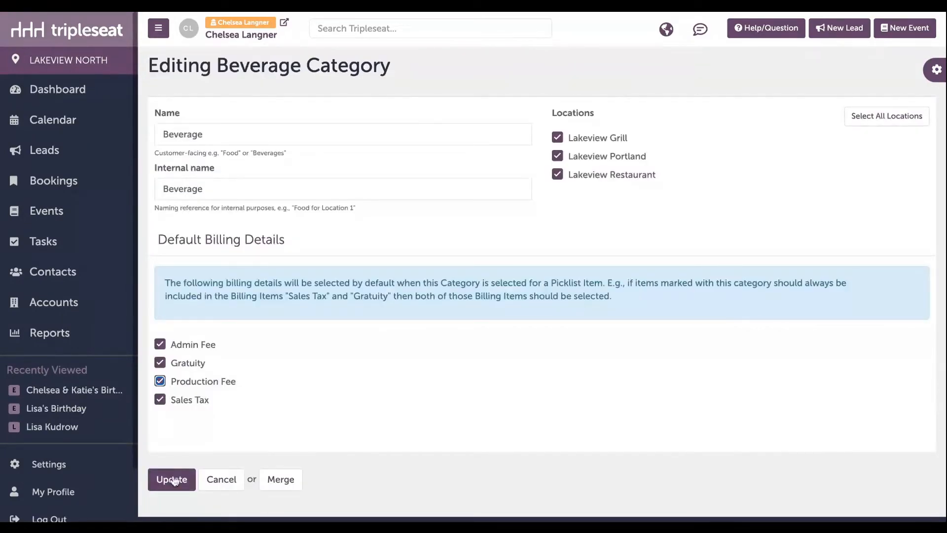
Step: Save the Beverage category with Production Fee selected, and add Production Fee to the Audio/Visual category's default billing details
{"action": "left_click", "coordinate": [173, 479]}
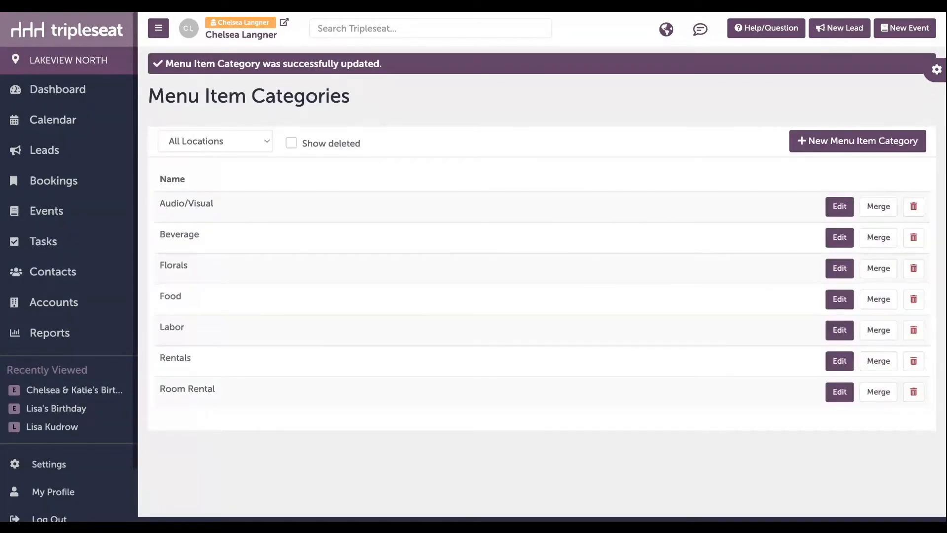
{"action": "left_click", "coordinate": [223, 209]}
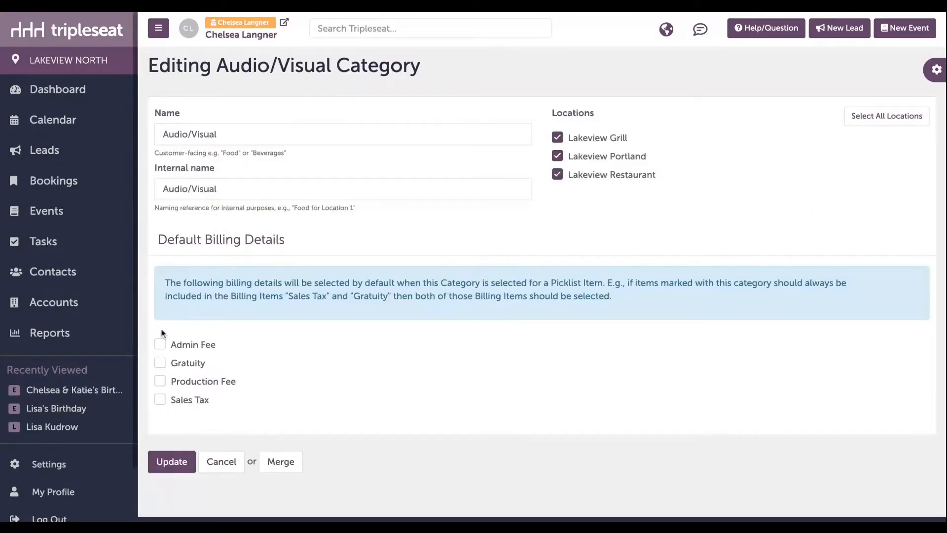
{"action": "left_click", "coordinate": [161, 382]}
{"action": "left_click", "coordinate": [173, 462]}
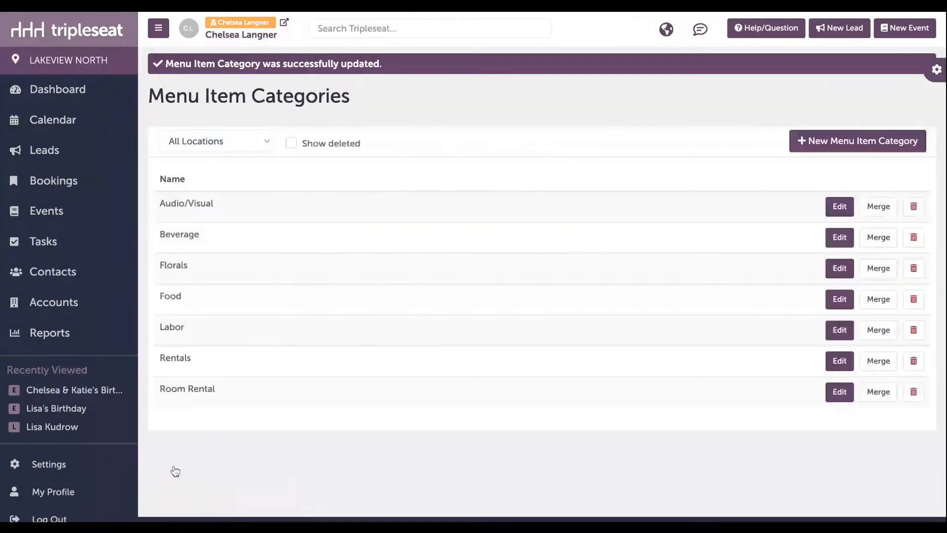
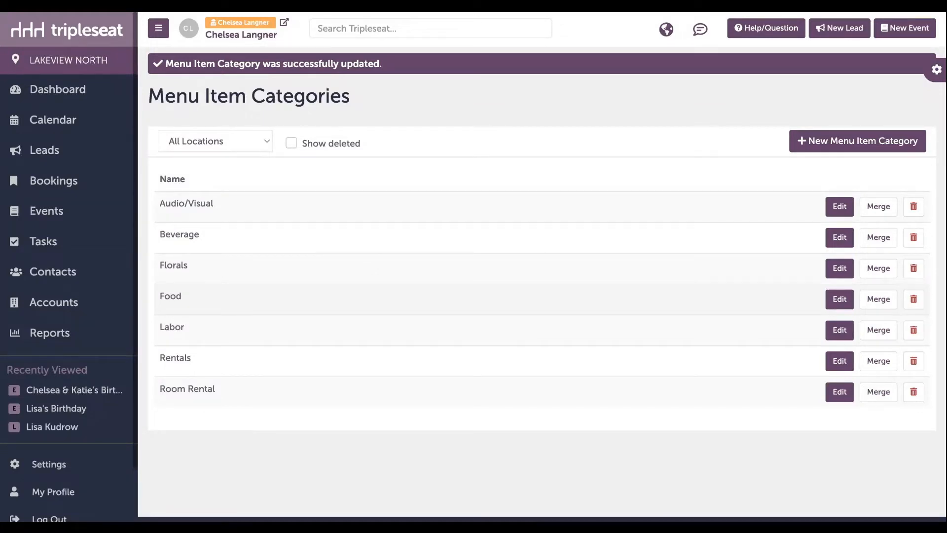
Step: Open the Picklists settings from Documents and Menus and look over the existing picklists
{"action": "left_click", "coordinate": [122, 466]}
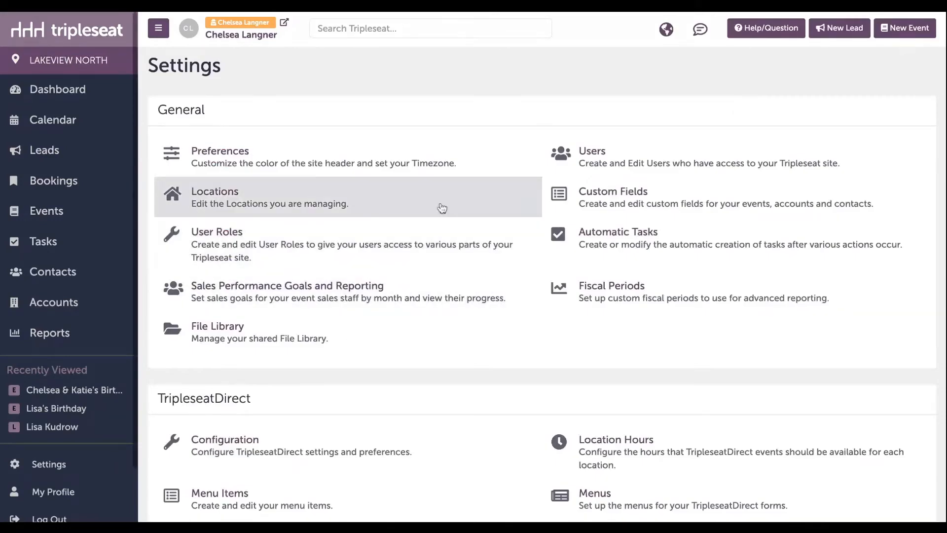
{"action": "scroll", "coordinate": [442, 207], "scroll_direction": "down", "scroll_amount": 1}
{"action": "scroll", "coordinate": [442, 208], "scroll_direction": "down", "scroll_amount": 4}
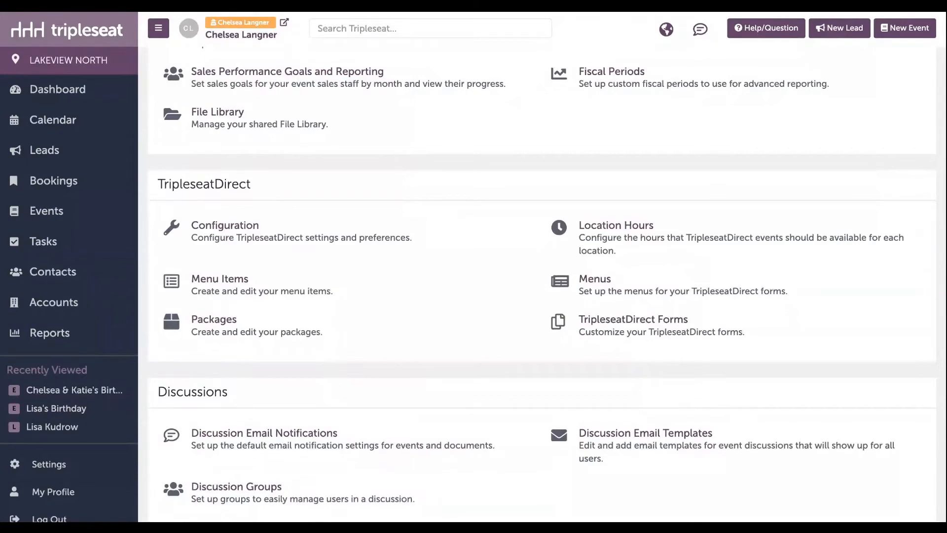
{"action": "scroll", "coordinate": [413, 392], "scroll_direction": "down", "scroll_amount": 5}
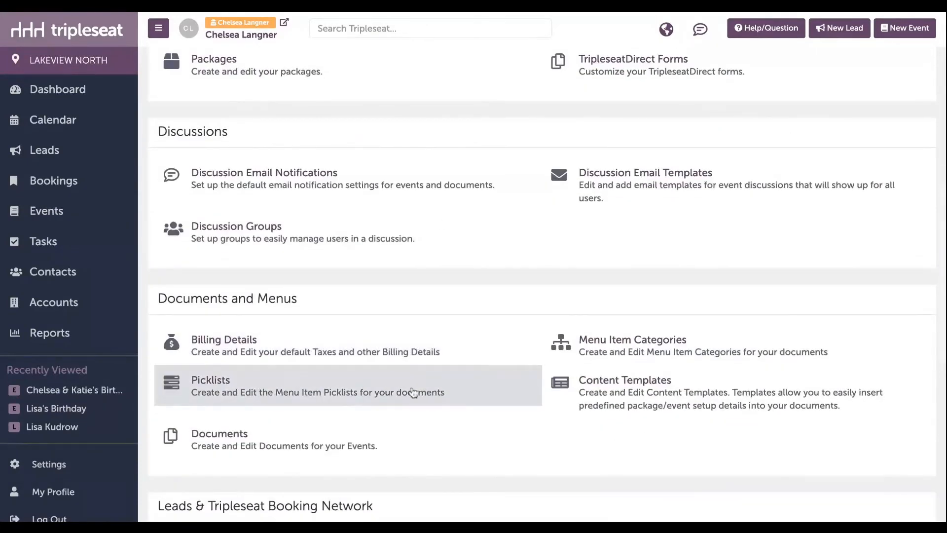
{"action": "left_click", "coordinate": [413, 393]}
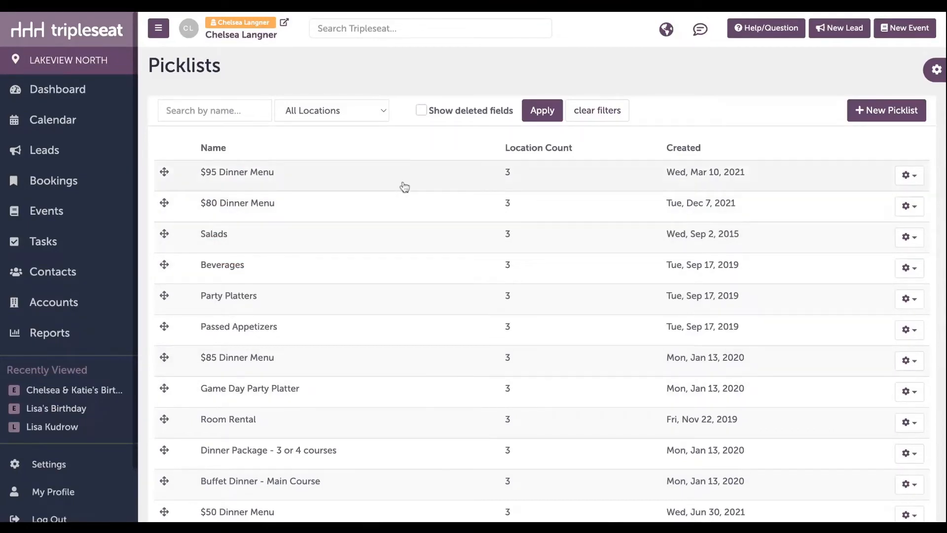
{"action": "scroll", "coordinate": [401, 186], "scroll_direction": "down", "scroll_amount": 3}
{"action": "scroll", "coordinate": [404, 186], "scroll_direction": "up", "scroll_amount": 2}
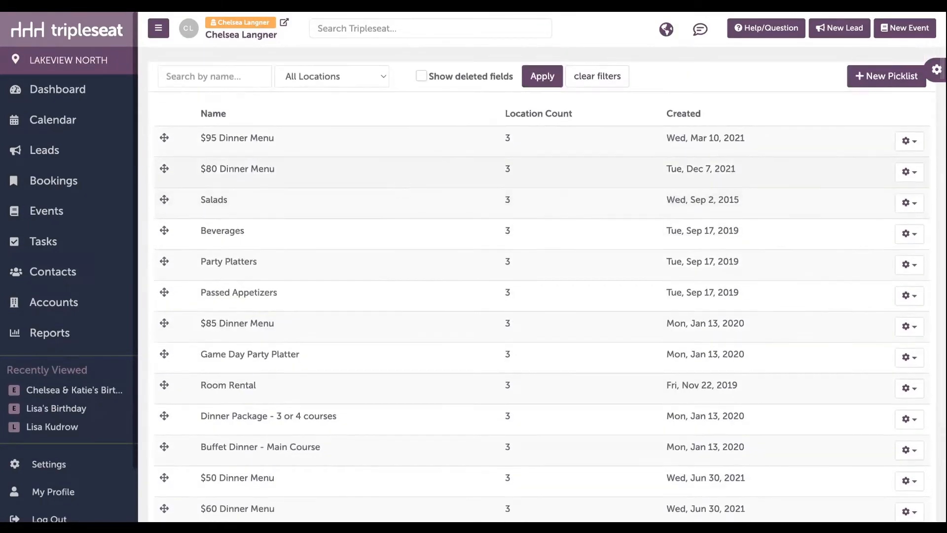
Step: Mass-assign a menu item category to the line items of the $95 Dinner Menu picklist and save it
{"action": "left_click", "coordinate": [390, 143]}
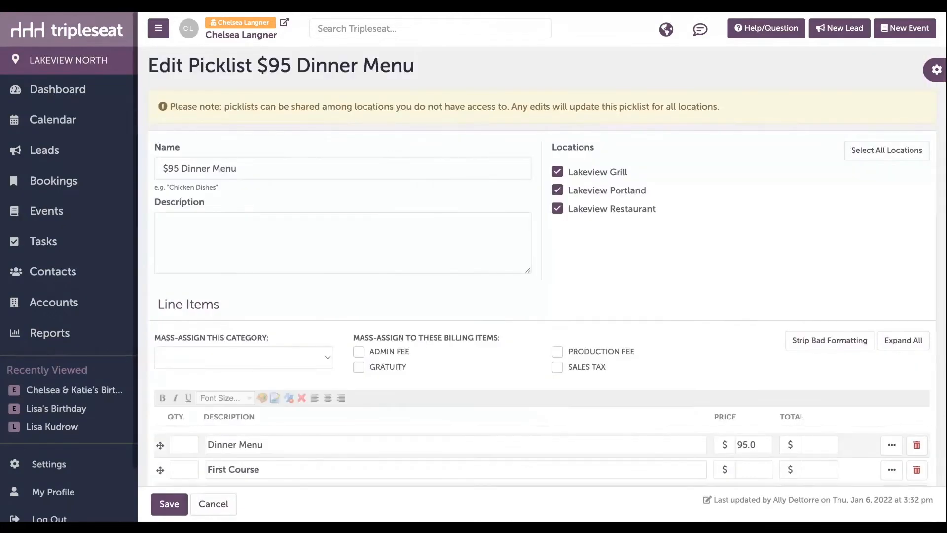
{"action": "left_click", "coordinate": [298, 362]}
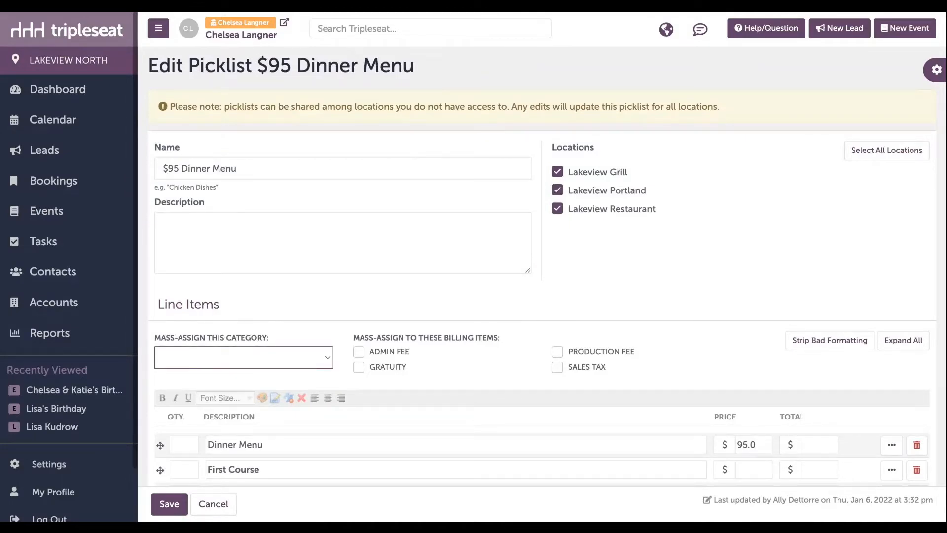
{"action": "left_click", "coordinate": [298, 379]}
{"action": "left_click", "coordinate": [169, 504]}
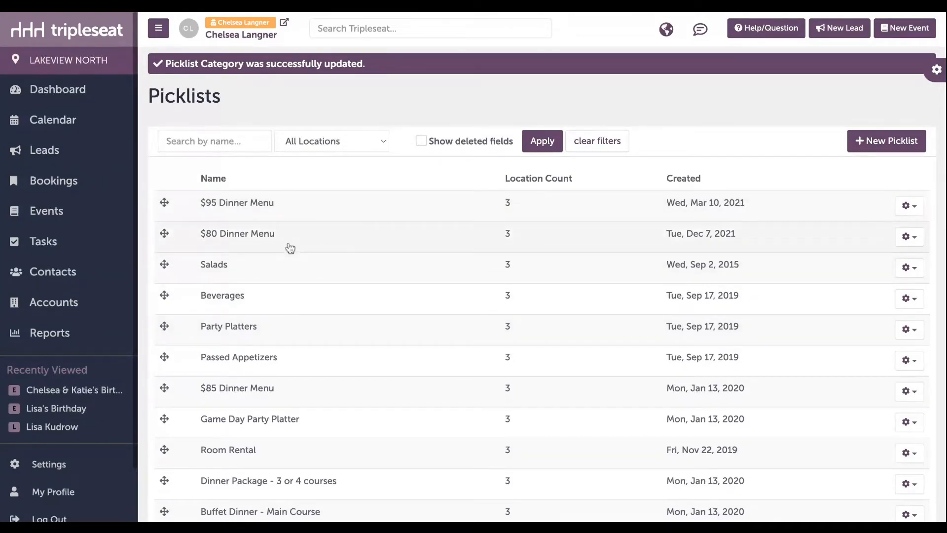
Step: Mass-assign a menu item category to the line items of the $80 Dinner Menu picklist and save it
{"action": "left_click", "coordinate": [290, 248]}
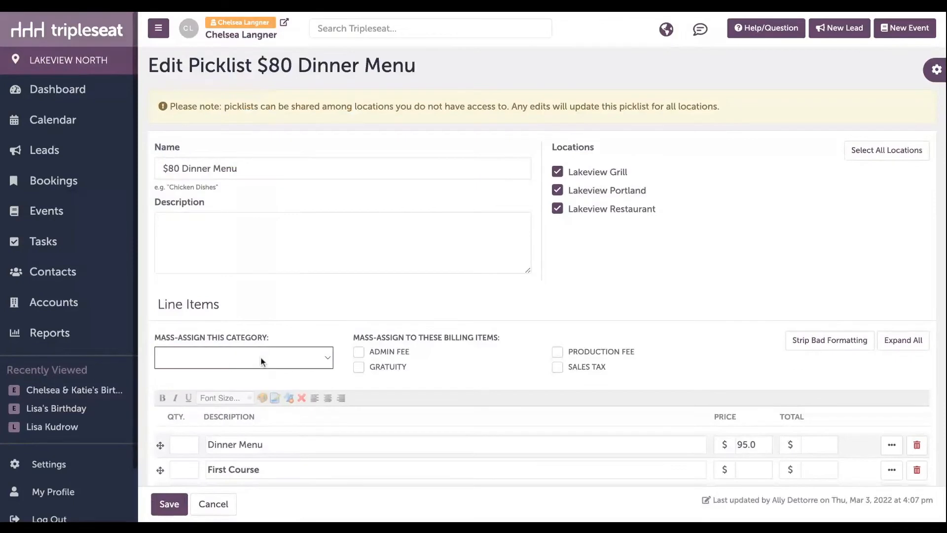
{"action": "left_click", "coordinate": [261, 383]}
{"action": "left_click", "coordinate": [169, 504]}
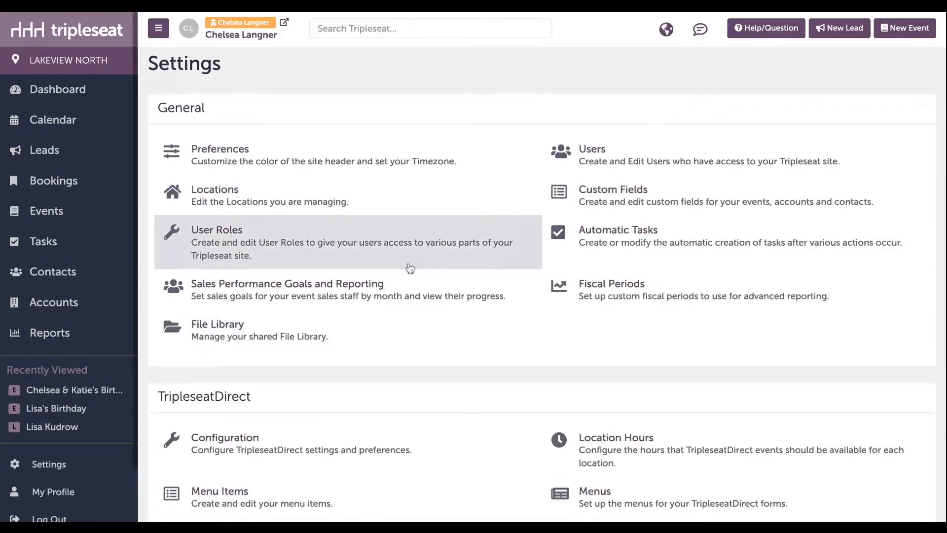
Step: From the Documents settings, open the Contract & Event Order template content at its Billing Widget
{"action": "scroll", "coordinate": [409, 268], "scroll_direction": "down", "scroll_amount": 10}
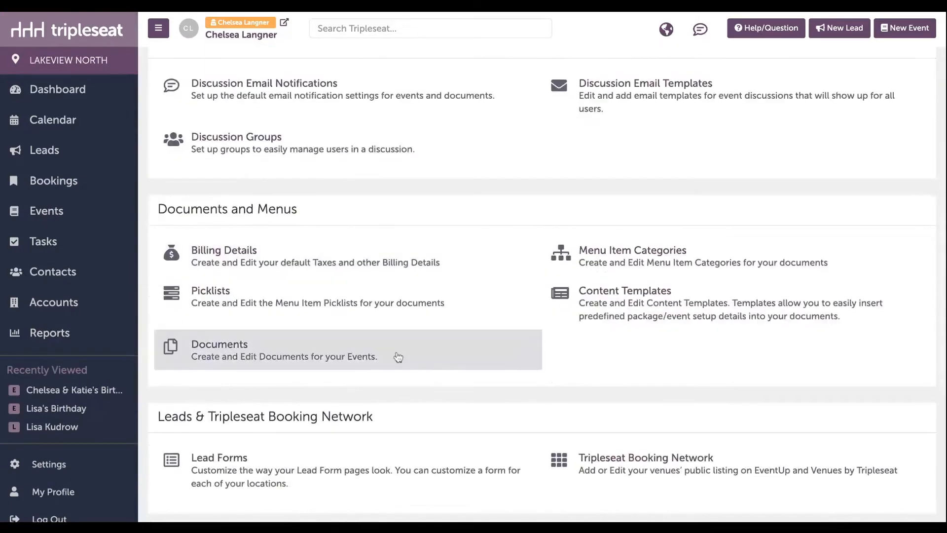
{"action": "left_click", "coordinate": [398, 357]}
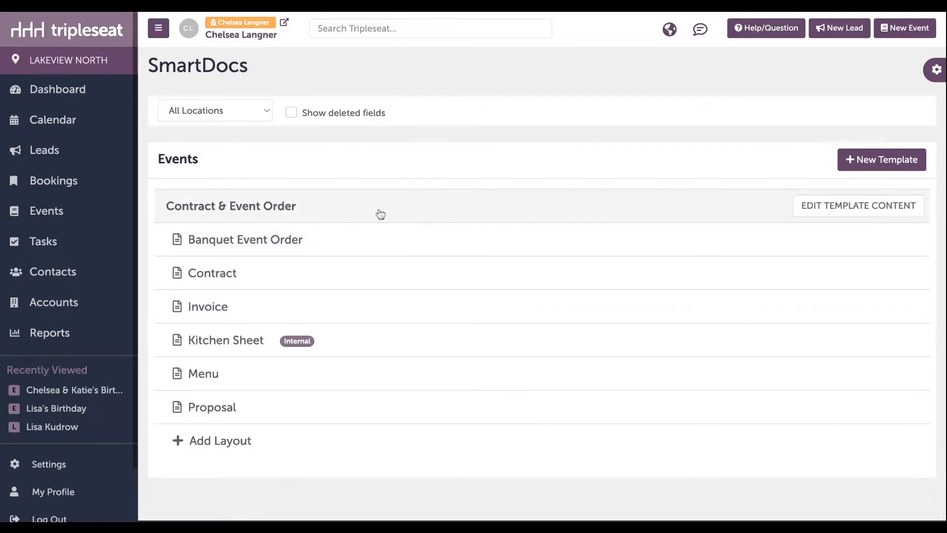
{"action": "left_click", "coordinate": [381, 214]}
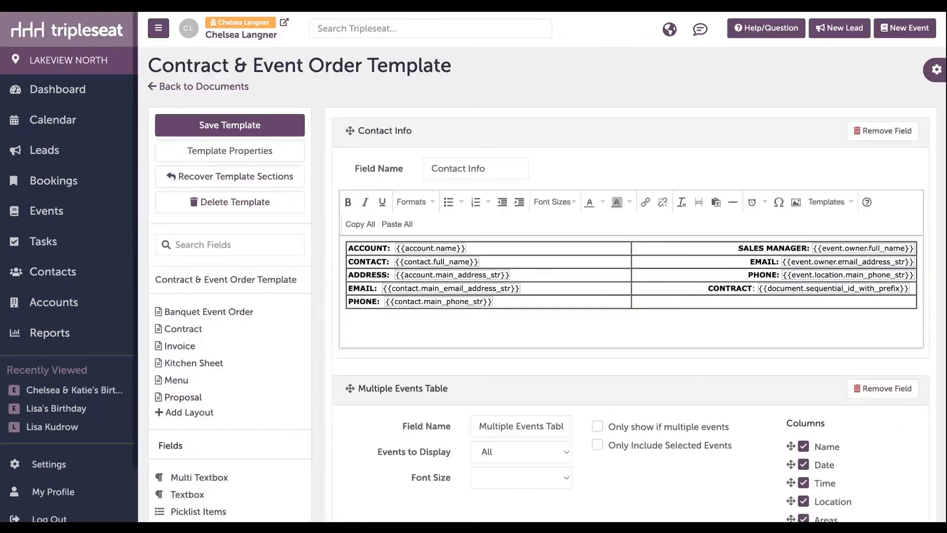
{"action": "scroll", "coordinate": [630, 284], "scroll_direction": "down", "scroll_amount": 15}
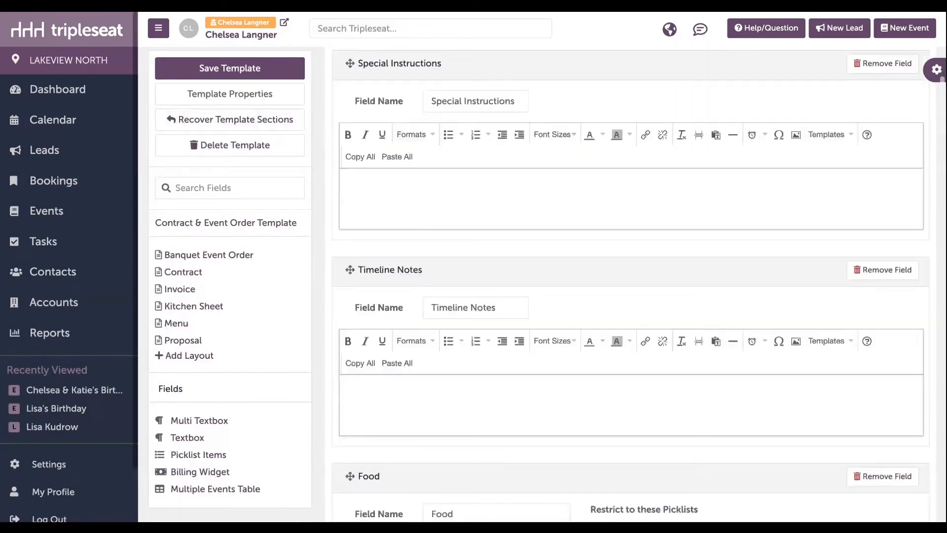
{"action": "scroll", "coordinate": [631, 284], "scroll_direction": "down", "scroll_amount": 14}
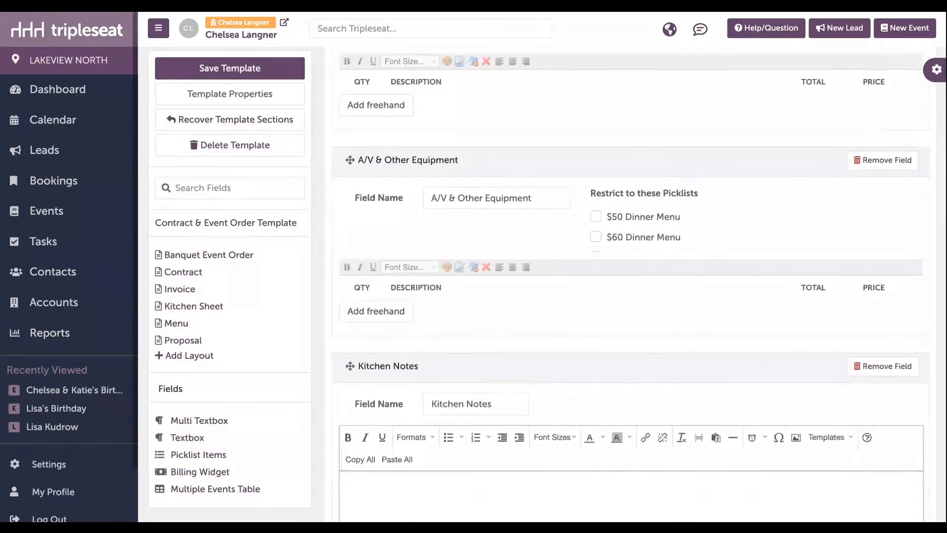
{"action": "scroll", "coordinate": [630, 284], "scroll_direction": "down", "scroll_amount": 12}
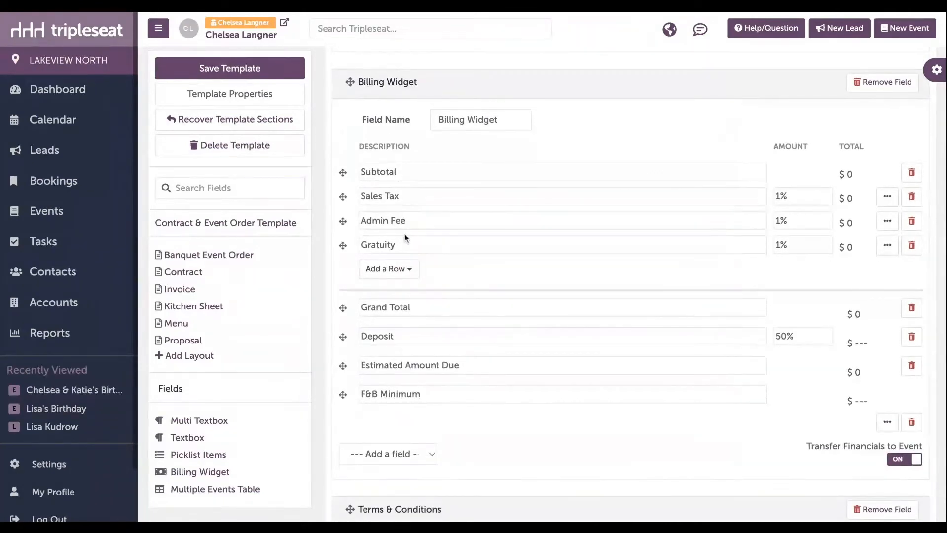
Step: Add a billing item row named Production Fee with an amount of 1% to the Billing Widget
{"action": "left_click", "coordinate": [417, 272]}
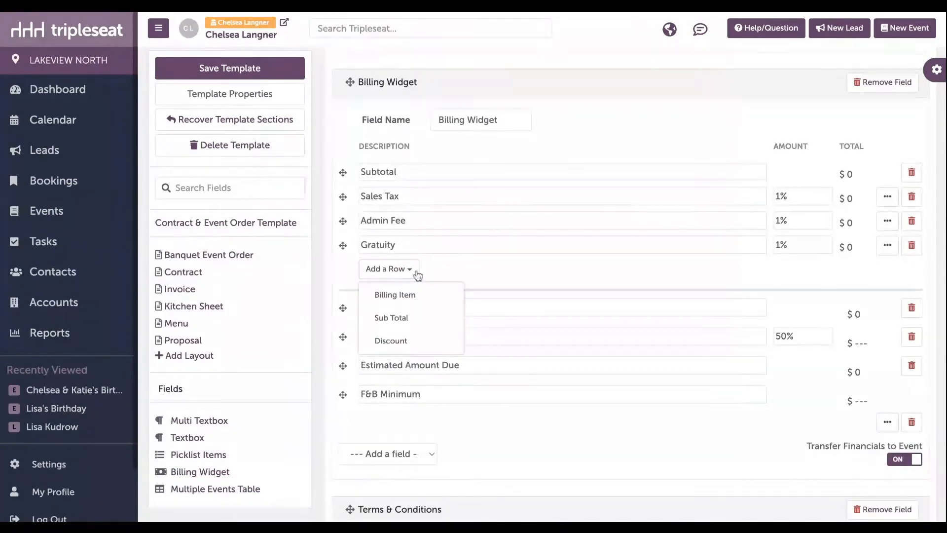
{"action": "left_click", "coordinate": [415, 294]}
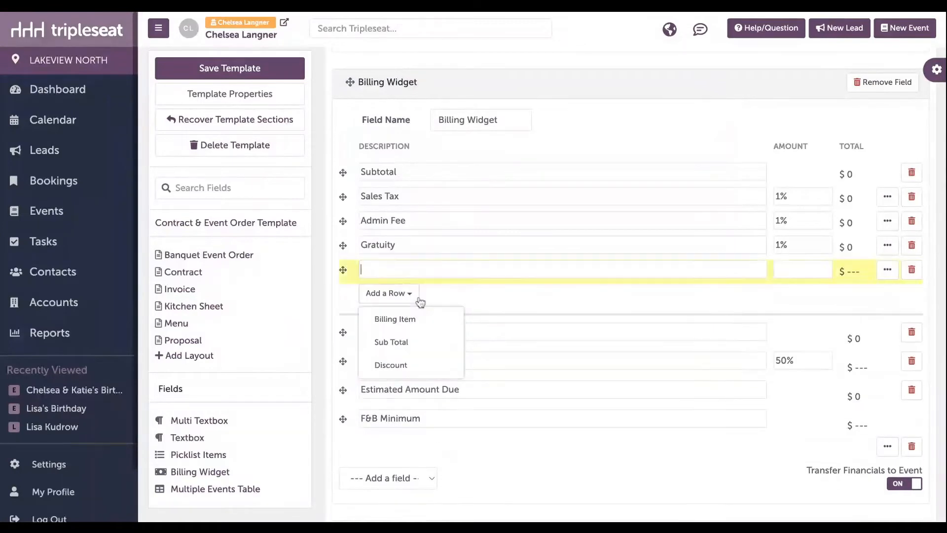
{"action": "type", "text": "Production Fee"}
{"action": "key", "text": "Tab"}
{"action": "type", "text": "1%"}
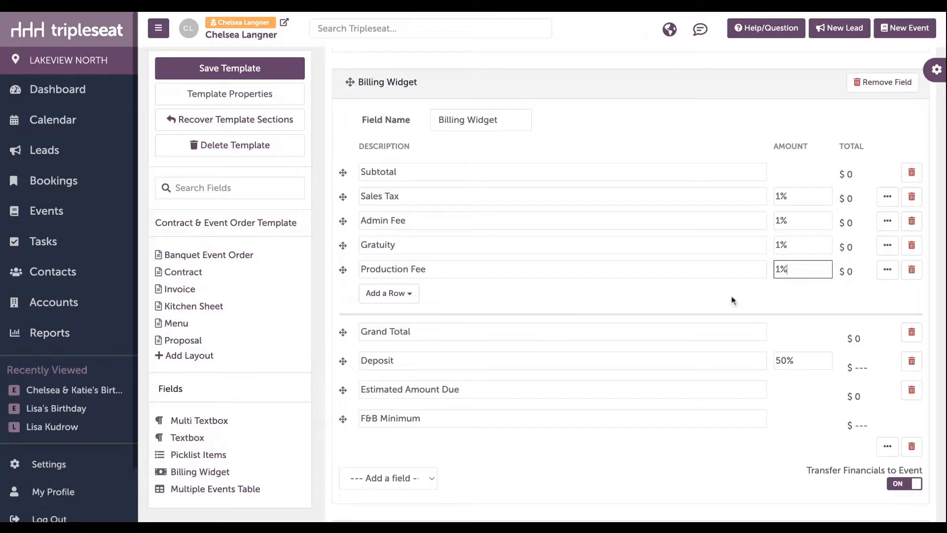
Step: Apply the new Production Fee row to the Production Fee billing detail and collapse its options
{"action": "left_click", "coordinate": [887, 279]}
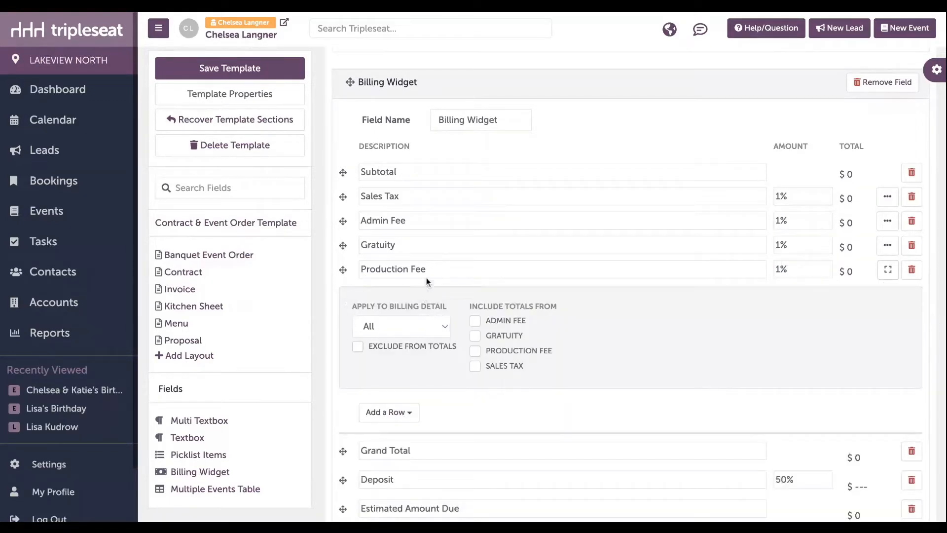
{"action": "left_click", "coordinate": [413, 329]}
{"action": "left_click", "coordinate": [415, 377]}
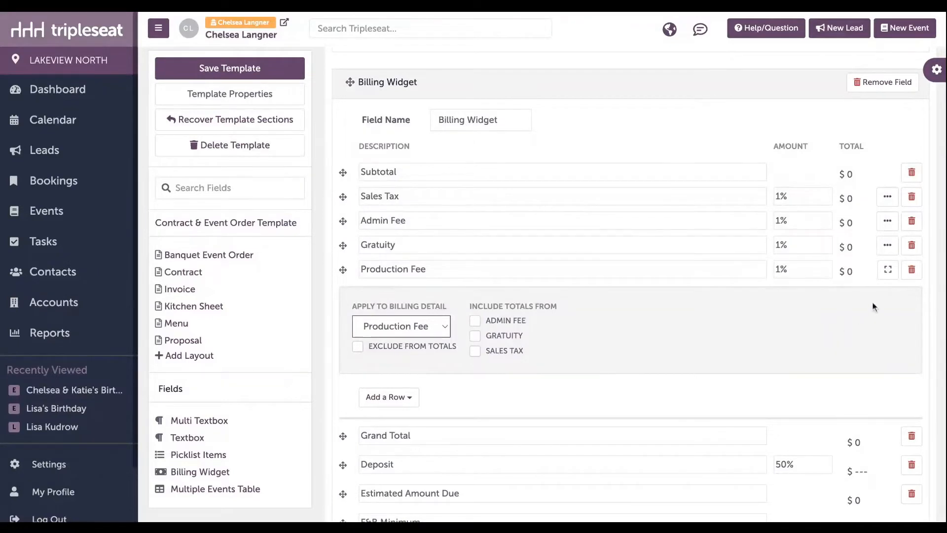
{"action": "left_click", "coordinate": [887, 270]}
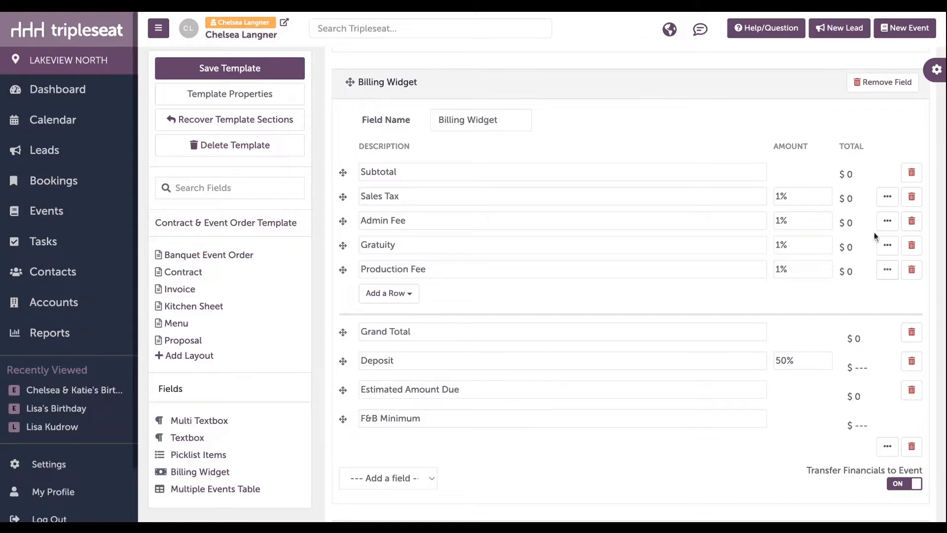
Step: Include Production Fee totals in the Sales Tax row of the Billing Widget and save the template
{"action": "left_click", "coordinate": [891, 199]}
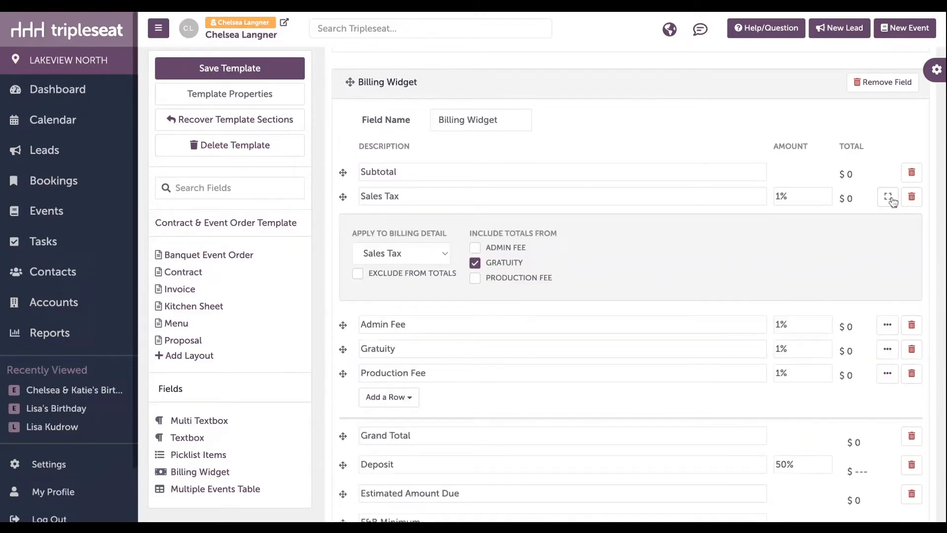
{"action": "left_click", "coordinate": [477, 279]}
{"action": "left_click", "coordinate": [887, 196]}
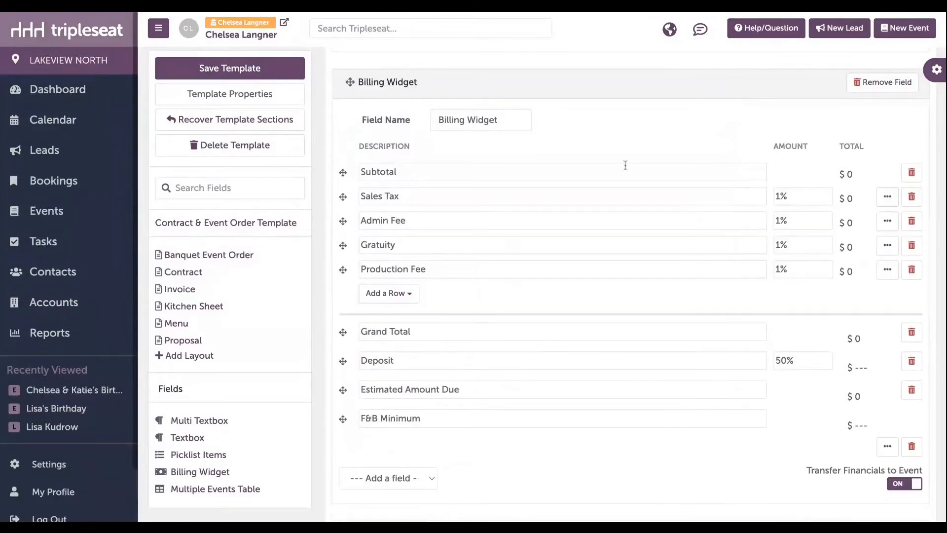
{"action": "left_click", "coordinate": [286, 71]}
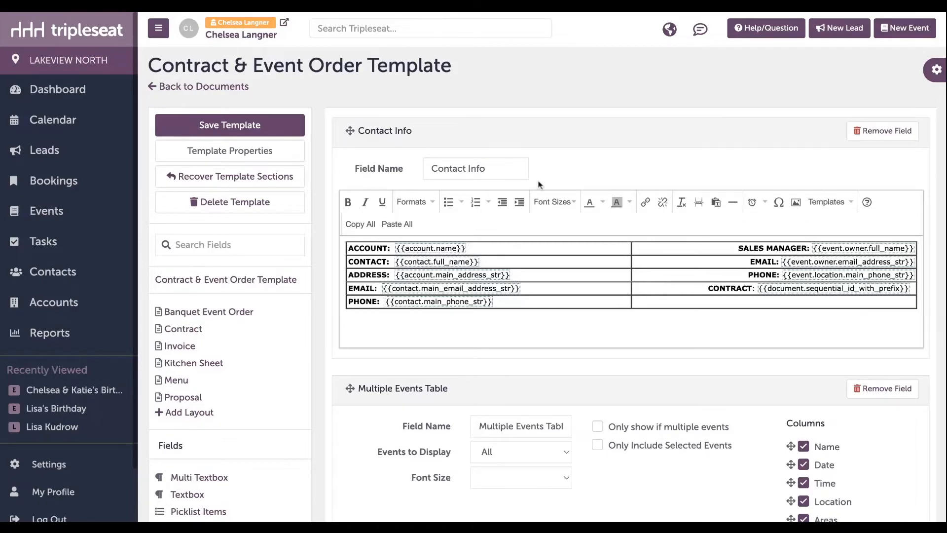
Step: Return to the settings overview and open the Lead Forms settings
{"action": "scroll", "coordinate": [539, 184], "scroll_direction": "down", "scroll_amount": 5}
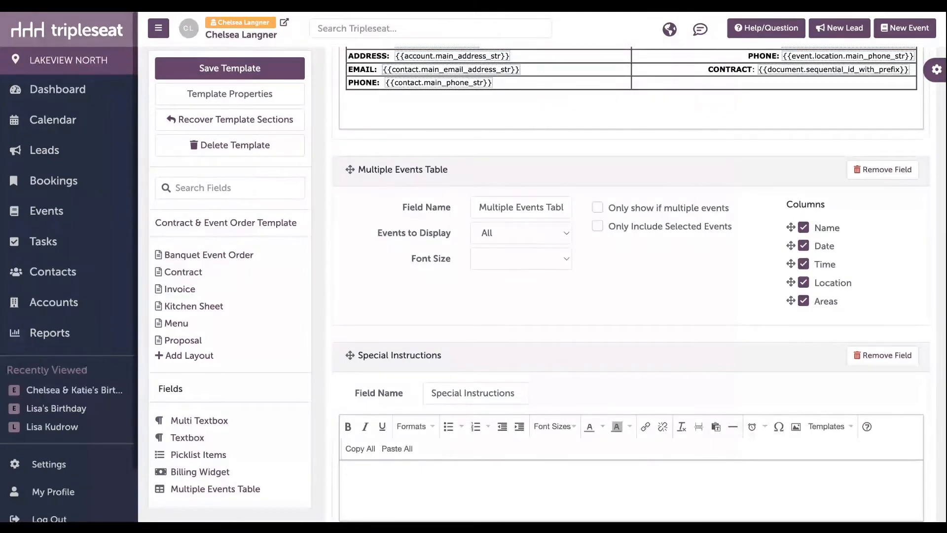
{"action": "scroll", "coordinate": [69, 237], "scroll_direction": "down", "scroll_amount": 2}
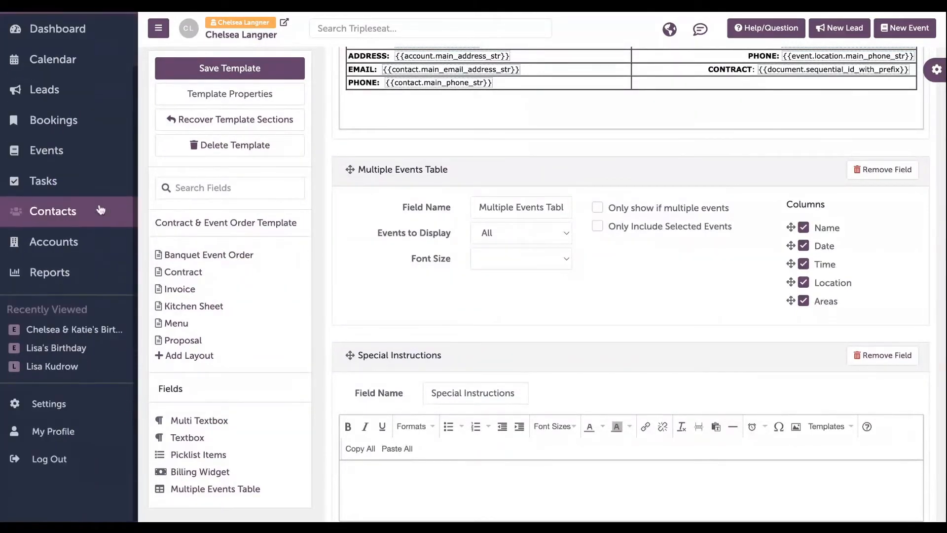
{"action": "left_click", "coordinate": [83, 418]}
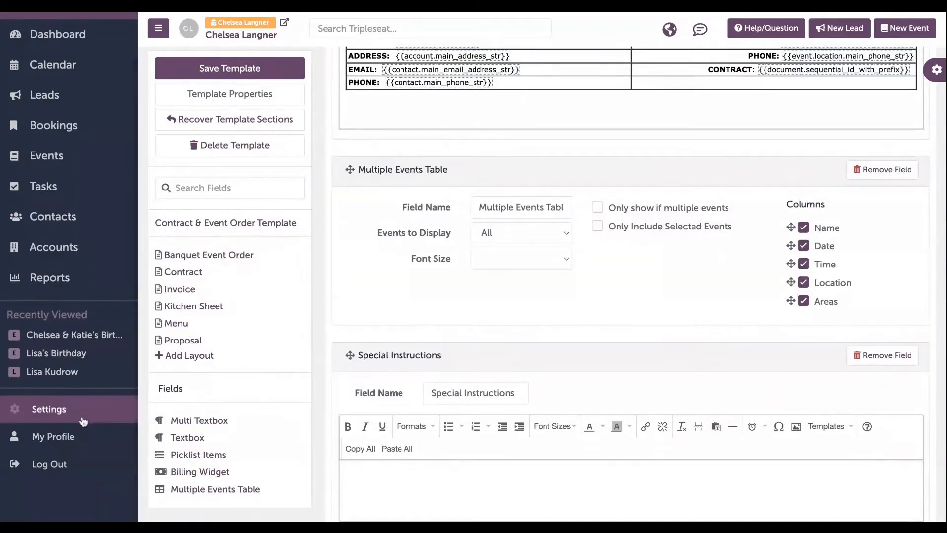
{"action": "scroll", "coordinate": [409, 329], "scroll_direction": "down", "scroll_amount": 10}
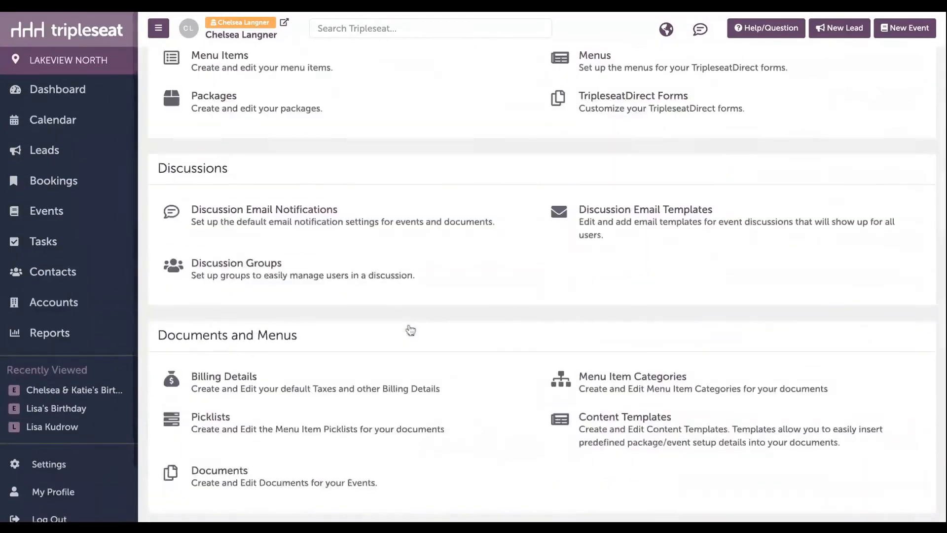
{"action": "scroll", "coordinate": [411, 330], "scroll_direction": "down", "scroll_amount": 3}
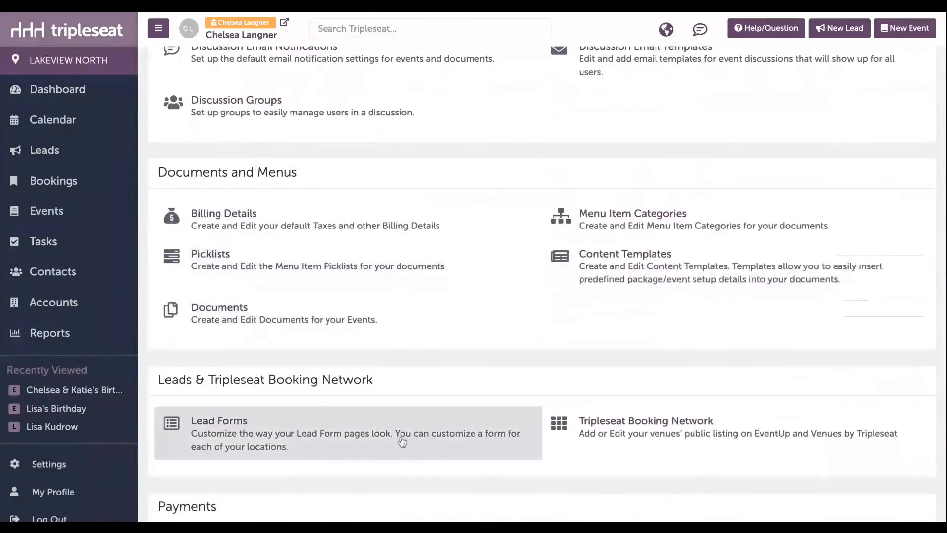
{"action": "left_click", "coordinate": [402, 442]}
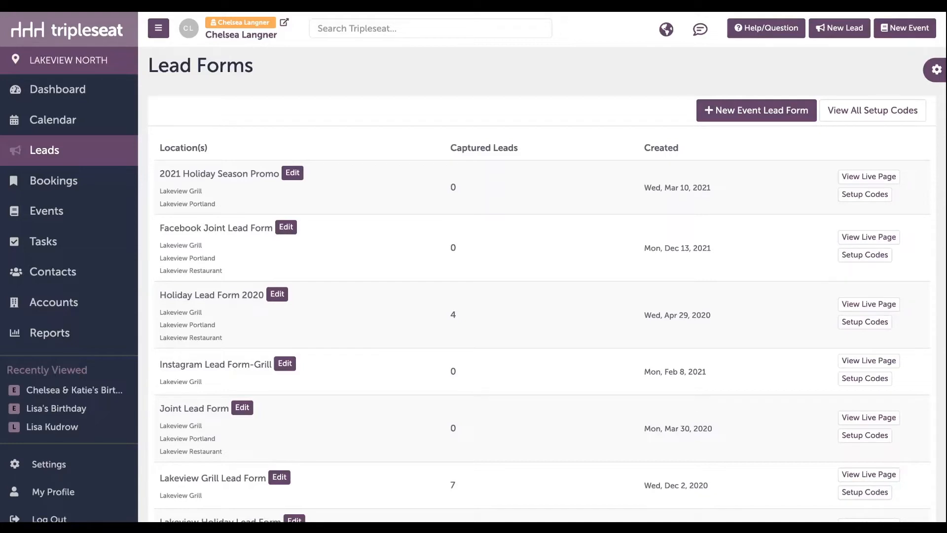
Step: View all lead form setup codes and highlight the Embed code and Hosted Form labels of the 2021 Holiday Season Promo form
{"action": "scroll", "coordinate": [257, 81], "scroll_direction": "down", "scroll_amount": 1}
{"action": "scroll", "coordinate": [257, 80], "scroll_direction": "up", "scroll_amount": 1}
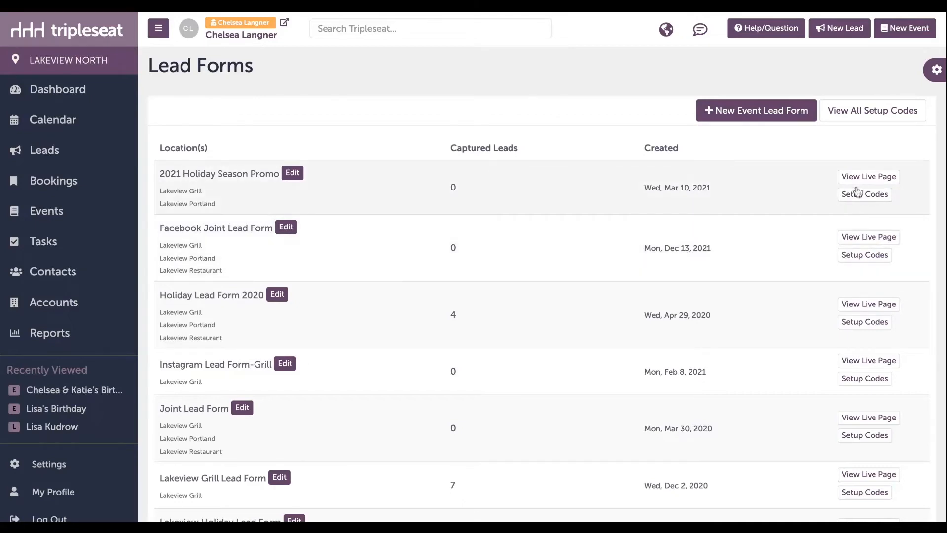
{"action": "left_click", "coordinate": [860, 117]}
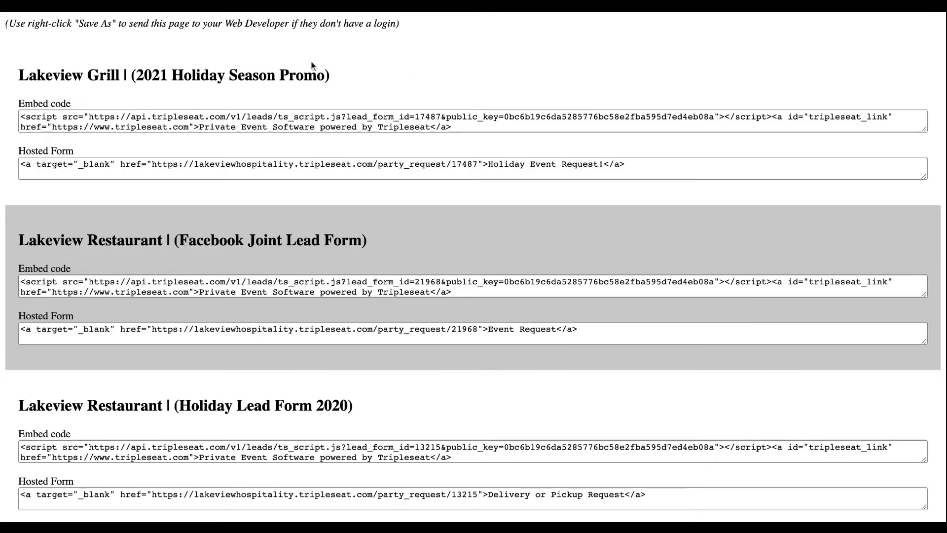
{"action": "triple_click", "coordinate": [72, 105]}
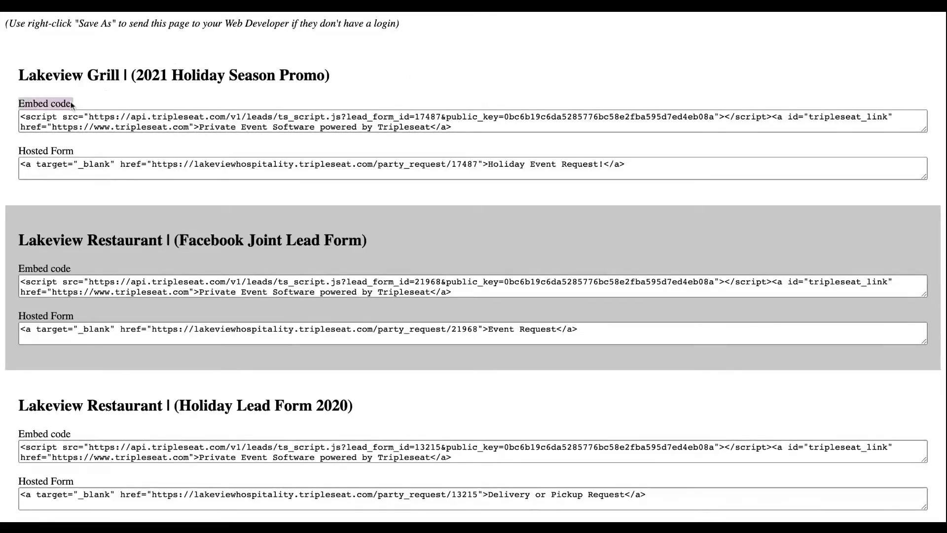
{"action": "left_click", "coordinate": [73, 152]}
{"action": "triple_click", "coordinate": [73, 153]}
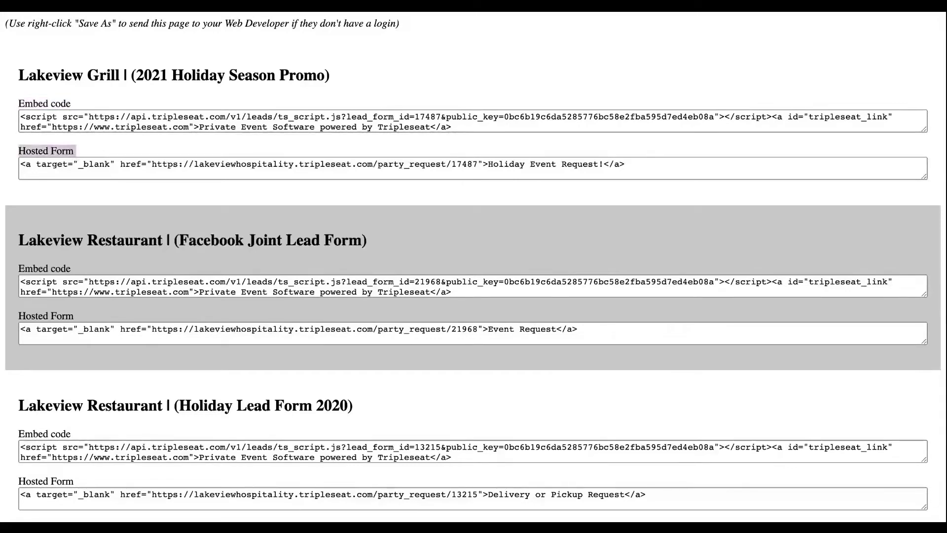
Step: Highlight the 2021 Holiday Season Promo form's Embed code label, then return to the Lead Forms list and look through the forms
{"action": "double_click", "coordinate": [61, 104]}
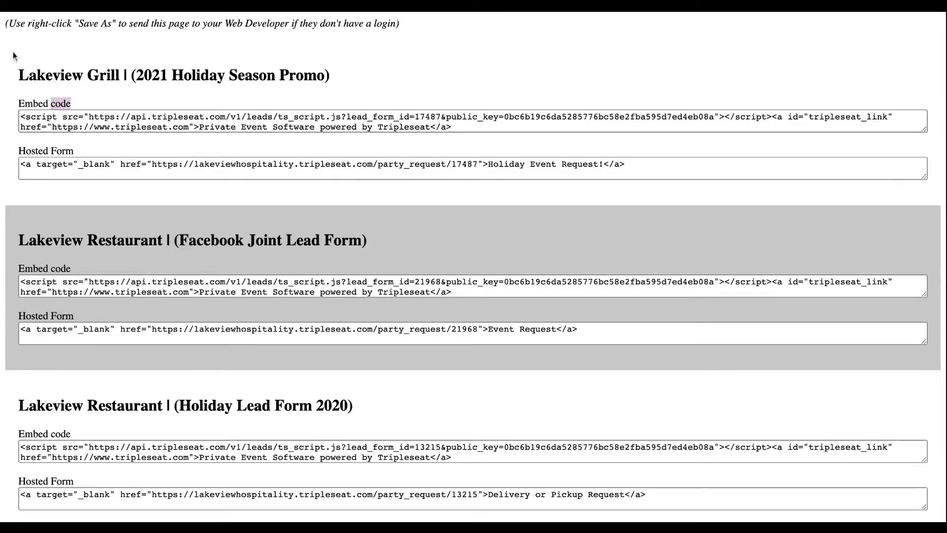
{"action": "left_click", "coordinate": [45, 13]}
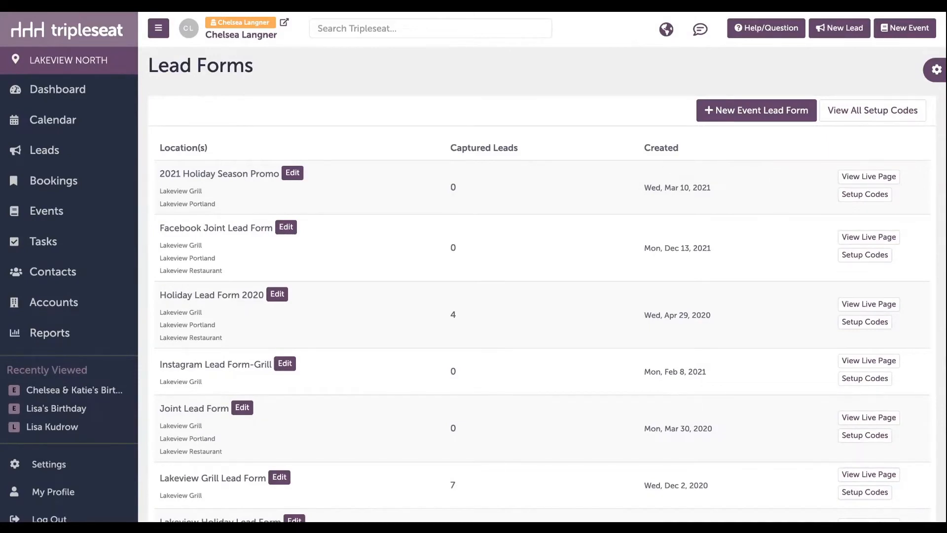
{"action": "scroll", "coordinate": [389, 106], "scroll_direction": "down", "scroll_amount": 2}
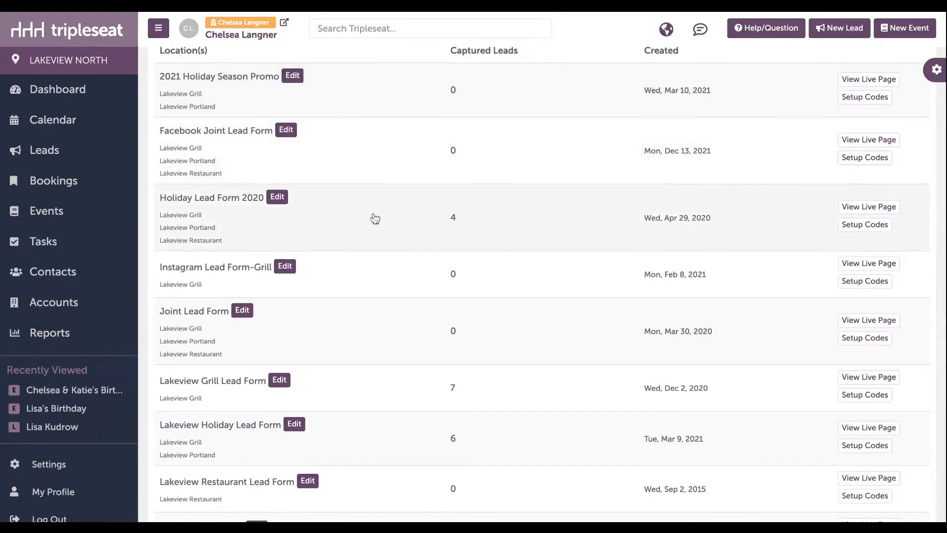
{"action": "scroll", "coordinate": [364, 275], "scroll_direction": "down", "scroll_amount": 1}
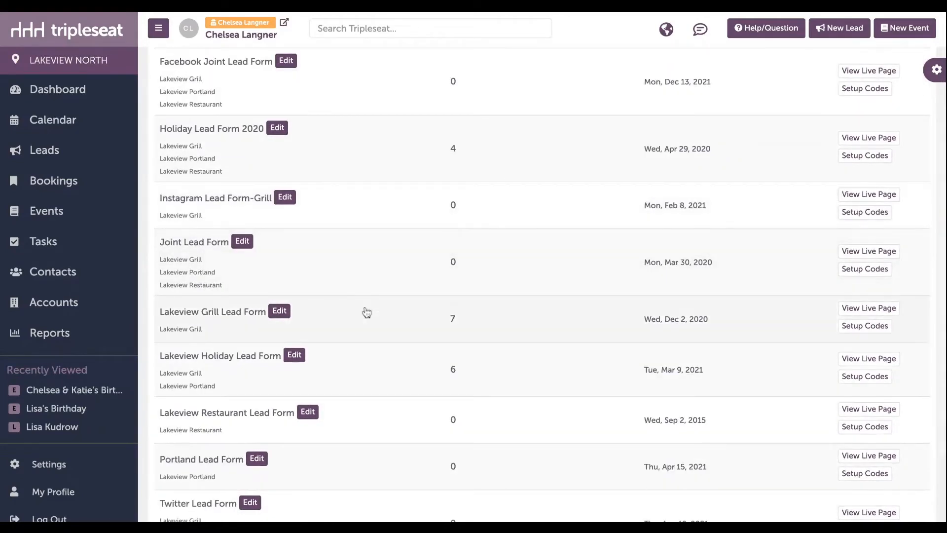
{"action": "scroll", "coordinate": [362, 352], "scroll_direction": "down", "scroll_amount": 1}
{"action": "scroll", "coordinate": [362, 352], "scroll_direction": "up", "scroll_amount": 3}
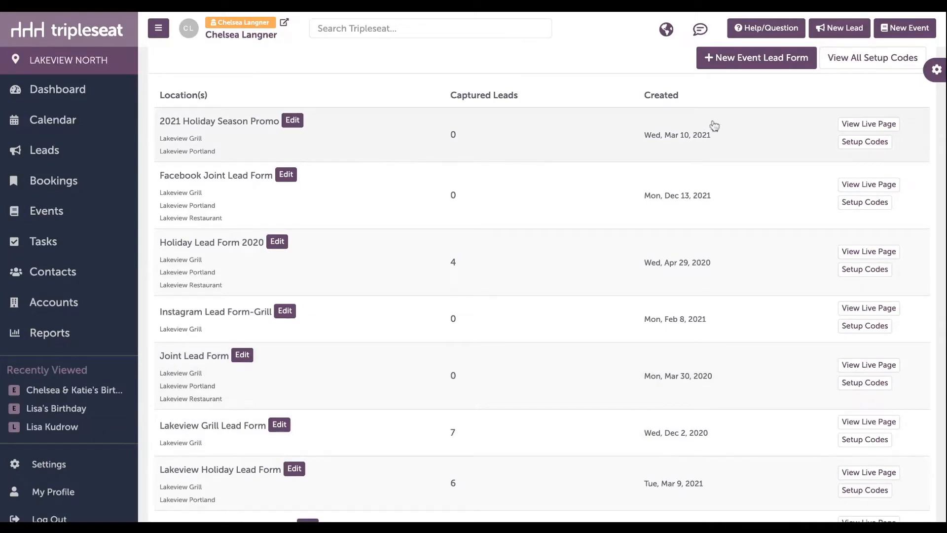
Step: Open the page for creating a new event lead form and return to the Lead Forms list
{"action": "left_click", "coordinate": [750, 67]}
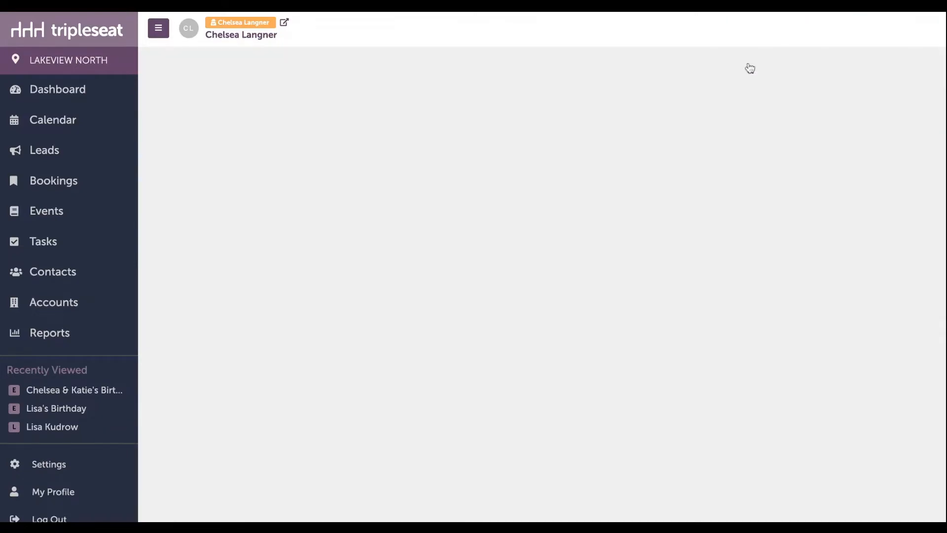
{"action": "left_click", "coordinate": [900, 121]}
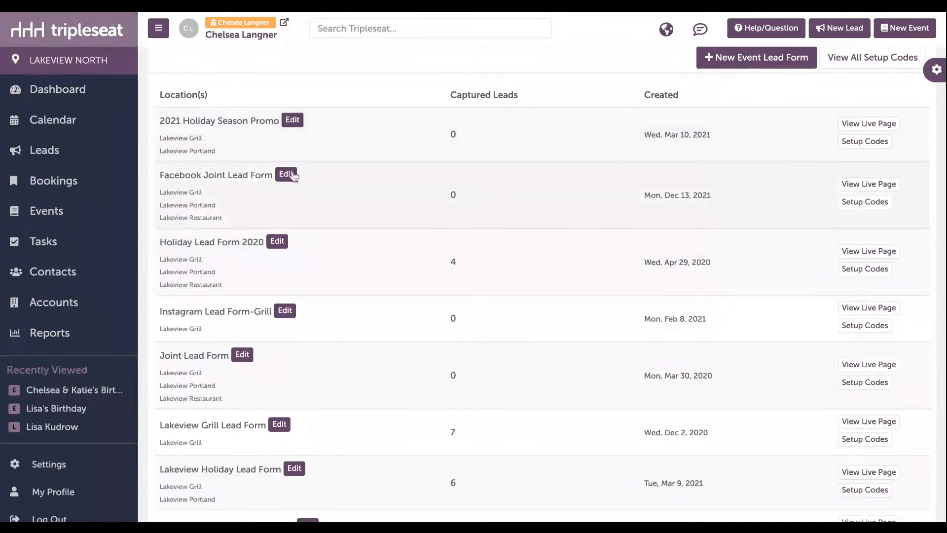
Step: Open the Lakeview Grill Lead Form for editing and review its form name, locations and branding settings
{"action": "scroll", "coordinate": [296, 250], "scroll_direction": "down", "scroll_amount": 3}
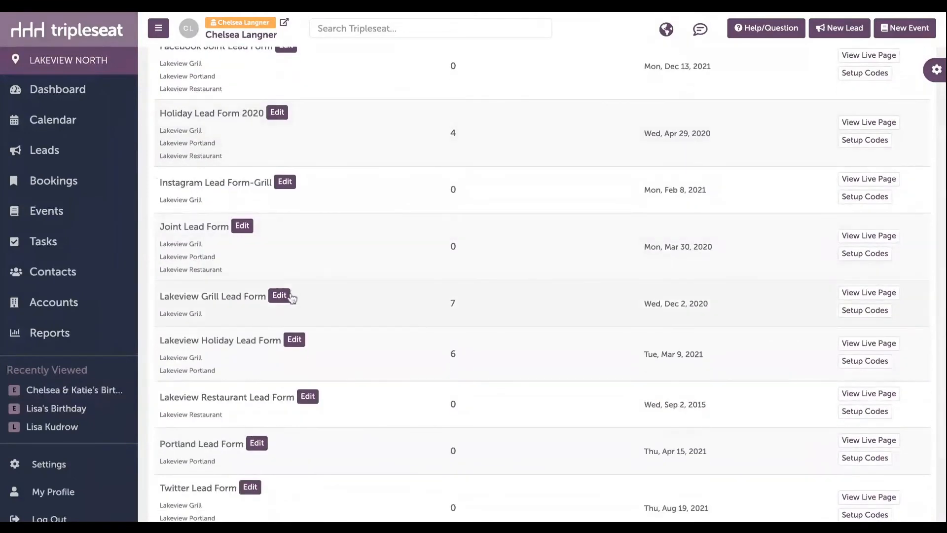
{"action": "left_click", "coordinate": [279, 296]}
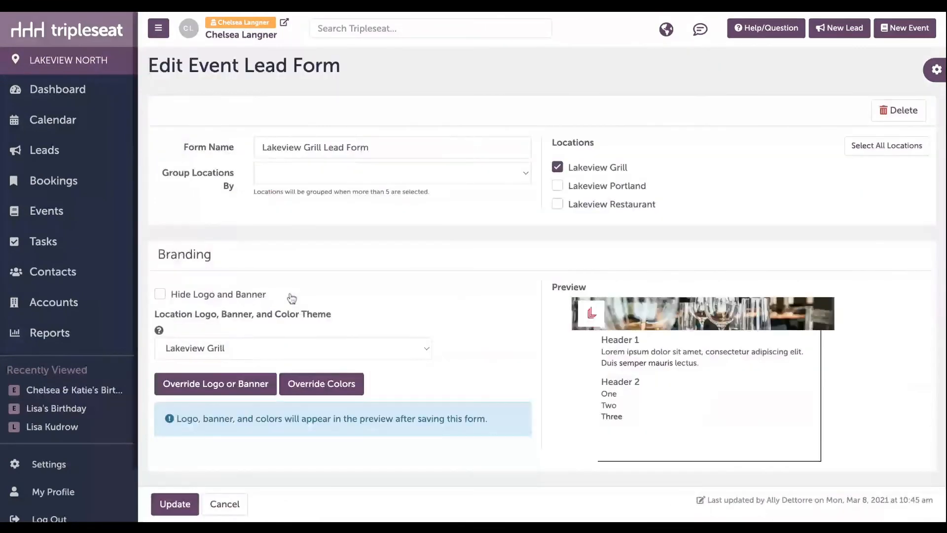
{"action": "triple_click", "coordinate": [487, 141]}
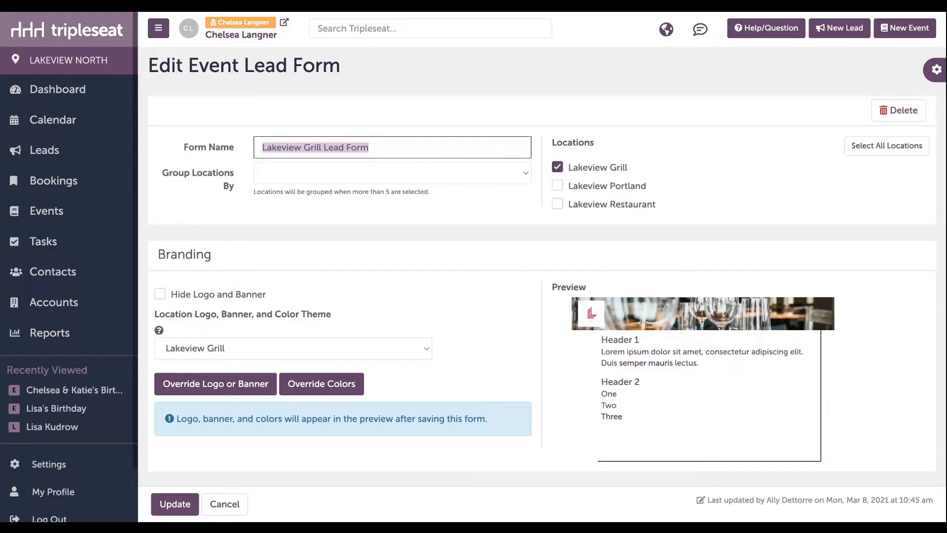
{"action": "scroll", "coordinate": [651, 98], "scroll_direction": "down", "scroll_amount": 2}
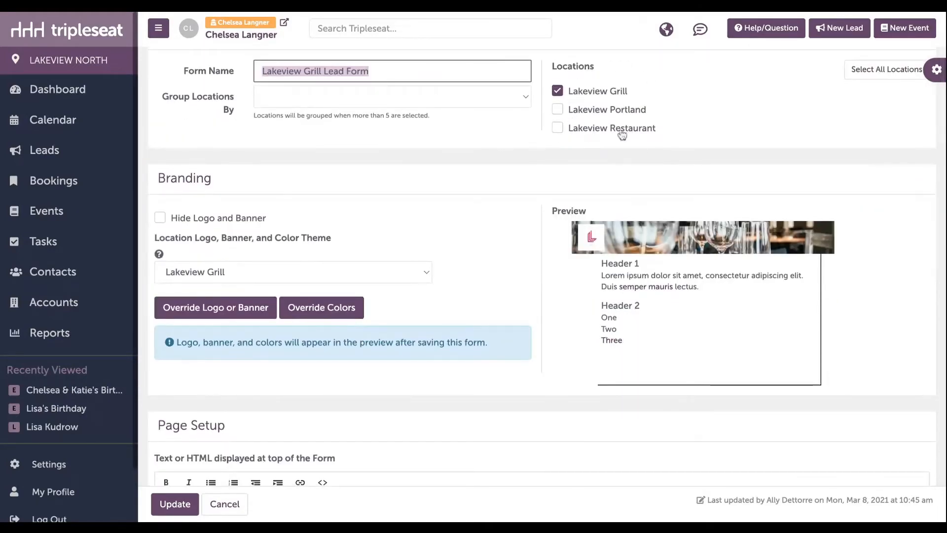
{"action": "scroll", "coordinate": [501, 197], "scroll_direction": "down", "scroll_amount": 2}
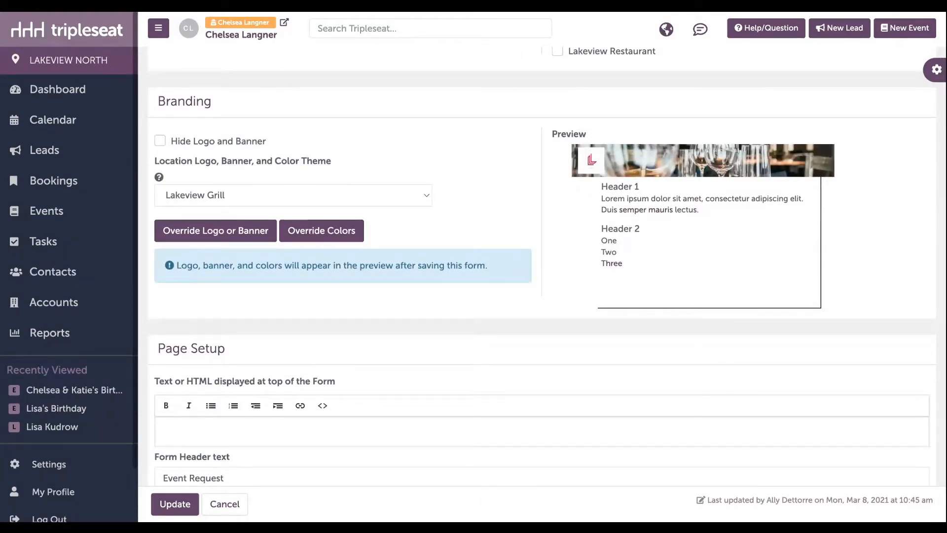
Step: Highlight the Form Header, Event Description and Additional Information texts in the lead form's Page Setup section
{"action": "scroll", "coordinate": [542, 266], "scroll_direction": "down", "scroll_amount": 4}
{"action": "scroll", "coordinate": [542, 266], "scroll_direction": "down", "scroll_amount": 2}
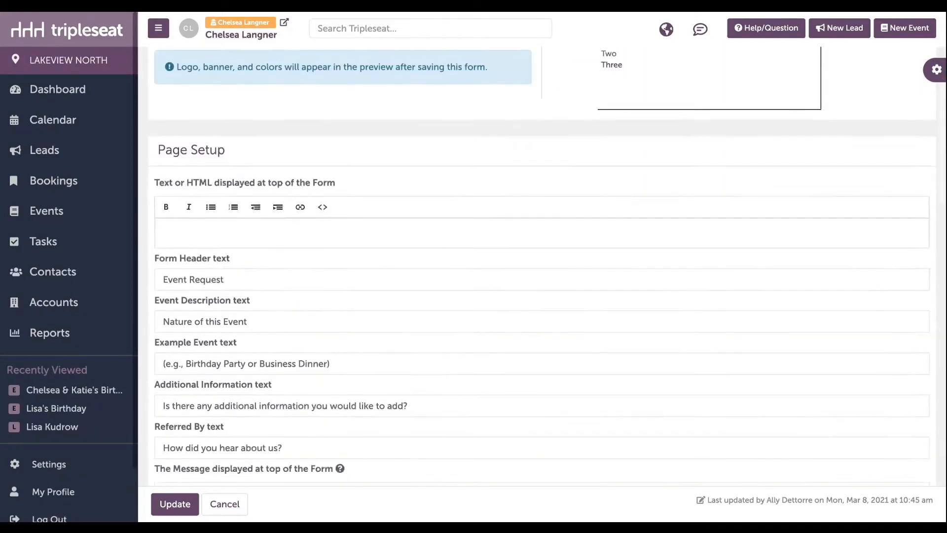
{"action": "scroll", "coordinate": [542, 266], "scroll_direction": "down", "scroll_amount": 2}
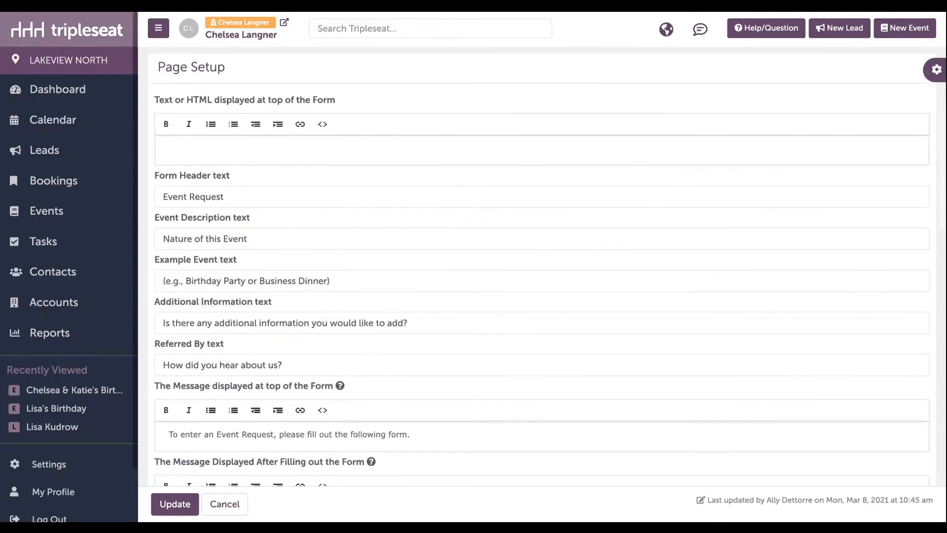
{"action": "triple_click", "coordinate": [254, 196]}
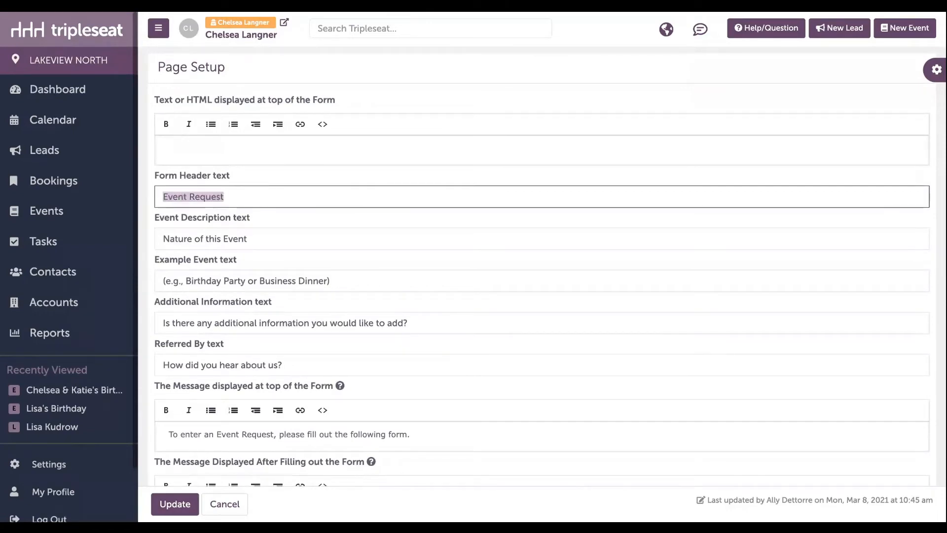
{"action": "triple_click", "coordinate": [271, 237]}
{"action": "triple_click", "coordinate": [265, 240]}
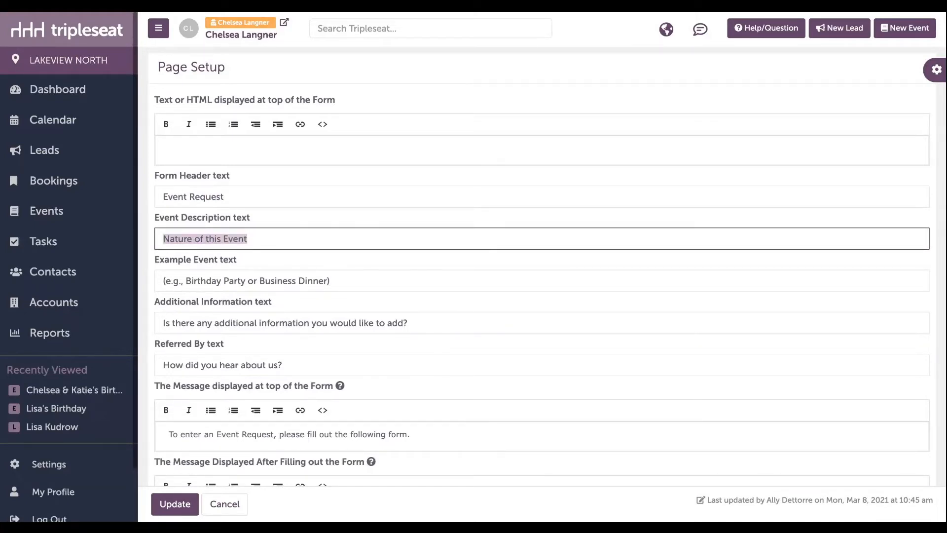
{"action": "scroll", "coordinate": [540, 266], "scroll_direction": "down", "scroll_amount": 1}
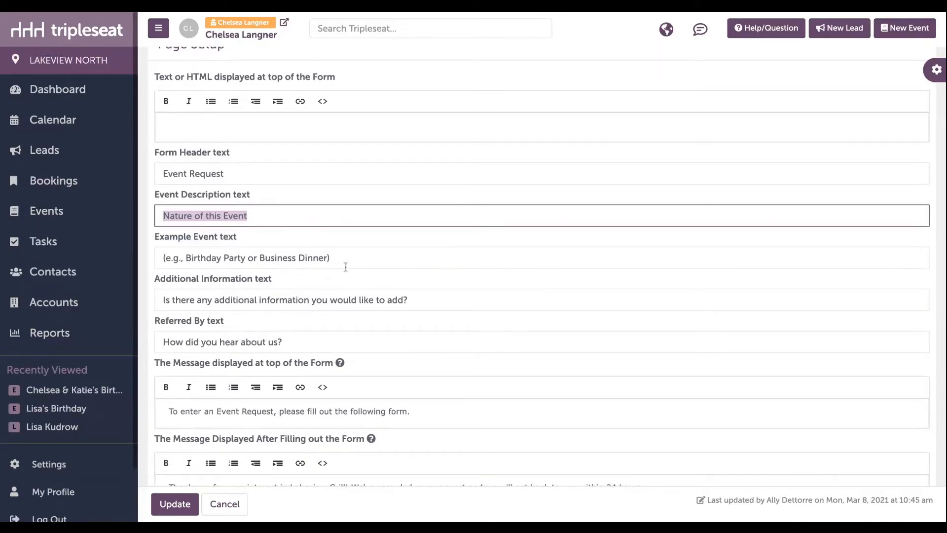
{"action": "left_click", "coordinate": [437, 301]}
{"action": "triple_click", "coordinate": [437, 302]}
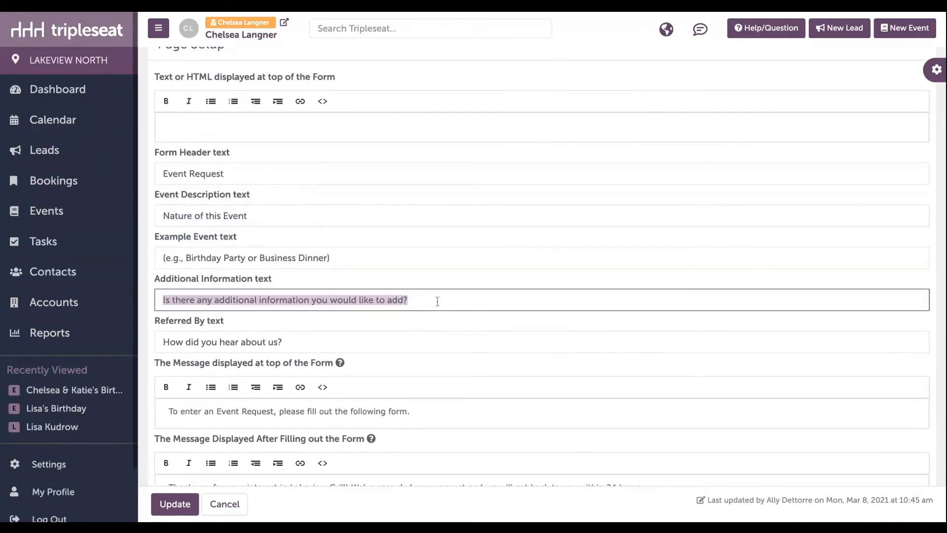
Step: Highlight the thank-you message displayed after filling out the form
{"action": "scroll", "coordinate": [437, 302], "scroll_direction": "down", "scroll_amount": 2}
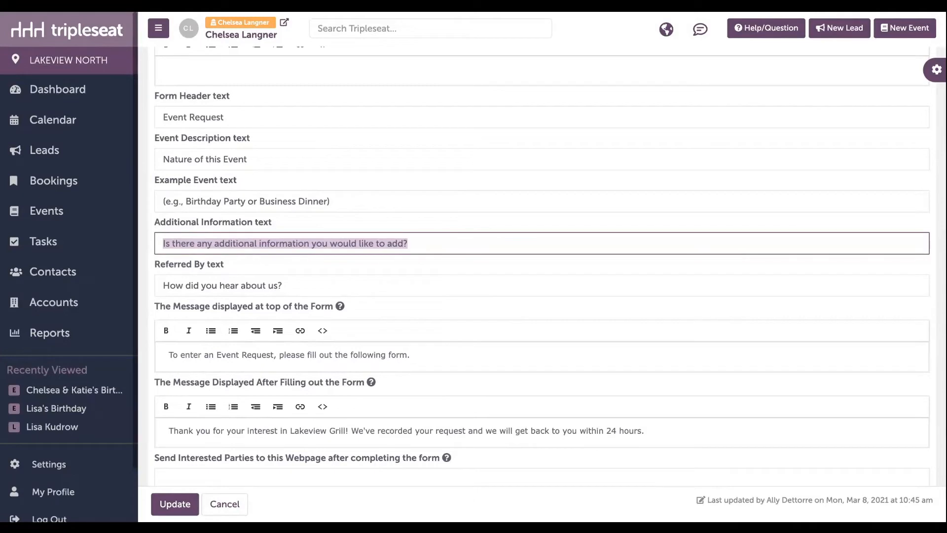
{"action": "scroll", "coordinate": [542, 271], "scroll_direction": "down", "scroll_amount": 4}
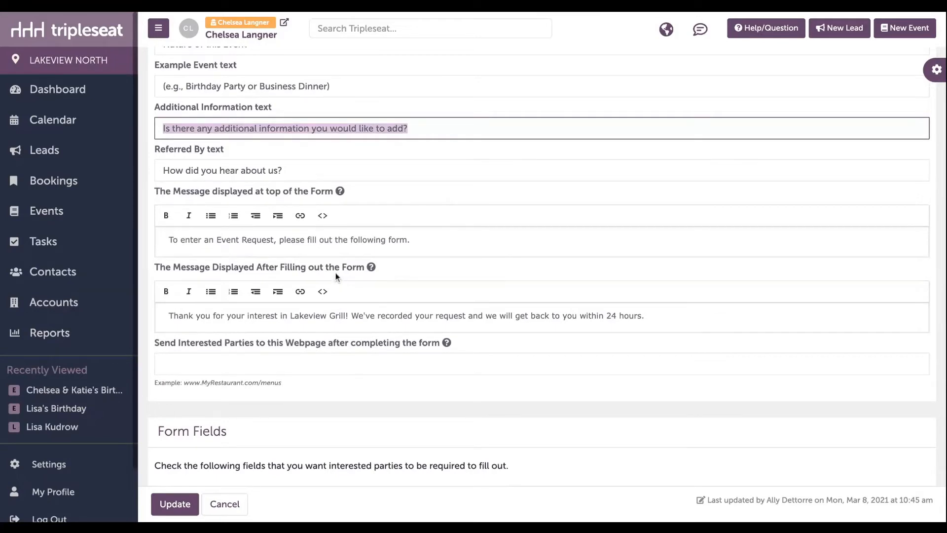
{"action": "left_click", "coordinate": [655, 318]}
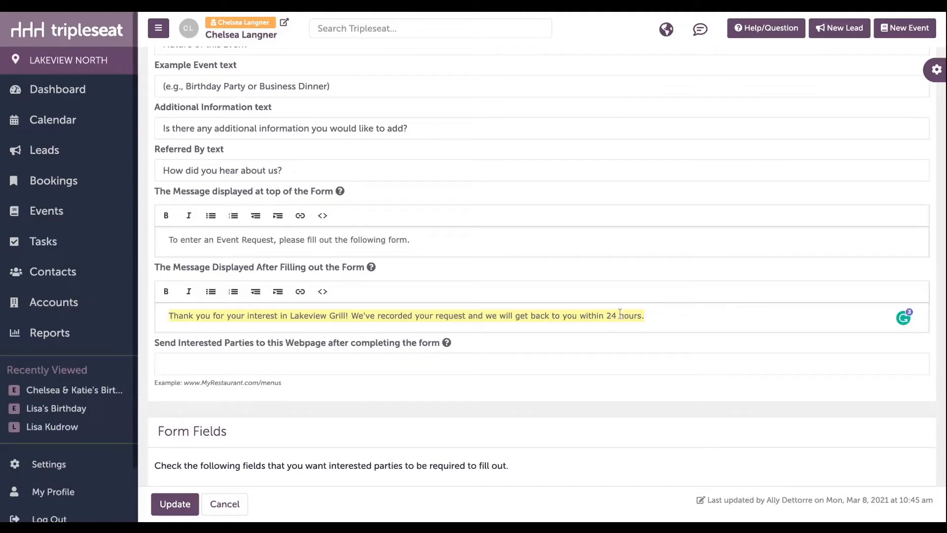
Step: Review the contact, event and additional options under Form Fields and place the cursor in the minimum guest count field
{"action": "scroll", "coordinate": [620, 314], "scroll_direction": "down", "scroll_amount": 6}
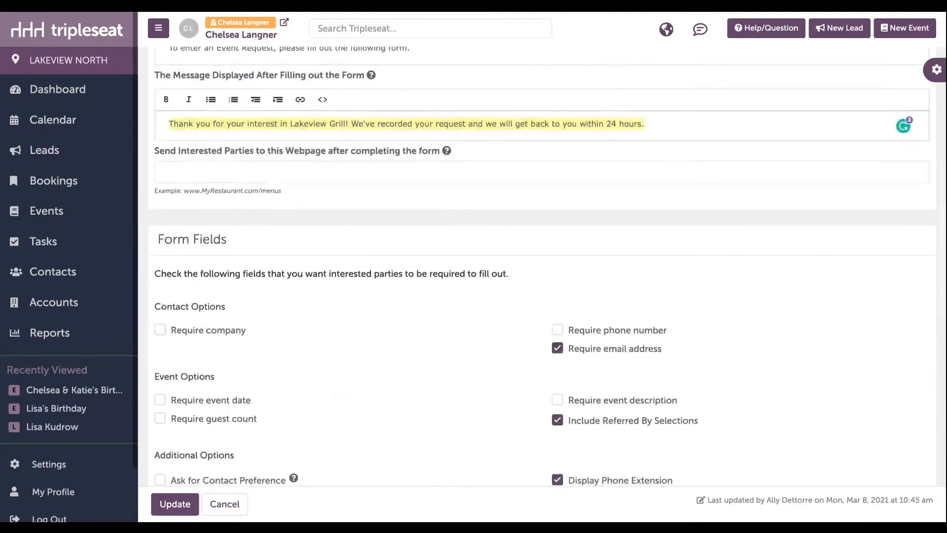
{"action": "scroll", "coordinate": [518, 296], "scroll_direction": "down", "scroll_amount": 2}
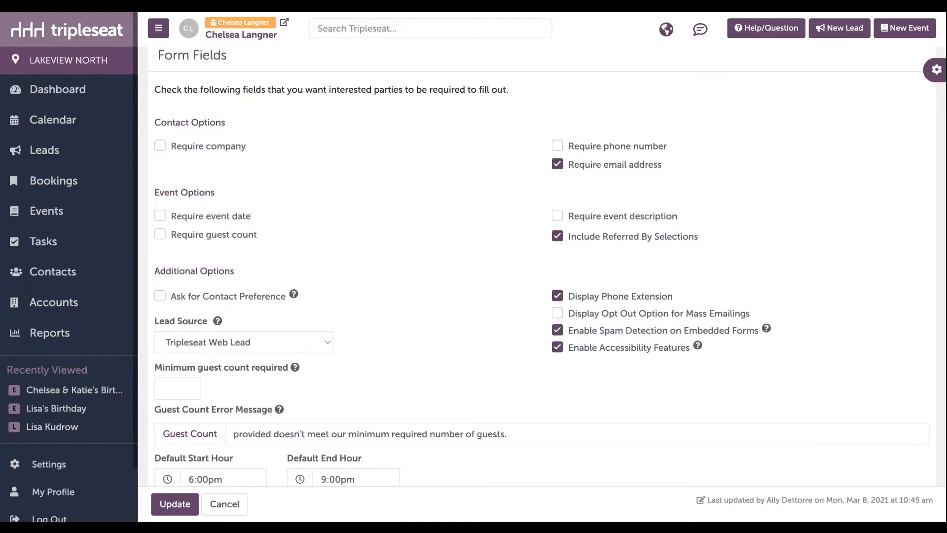
{"action": "scroll", "coordinate": [258, 203], "scroll_direction": "down", "scroll_amount": 3}
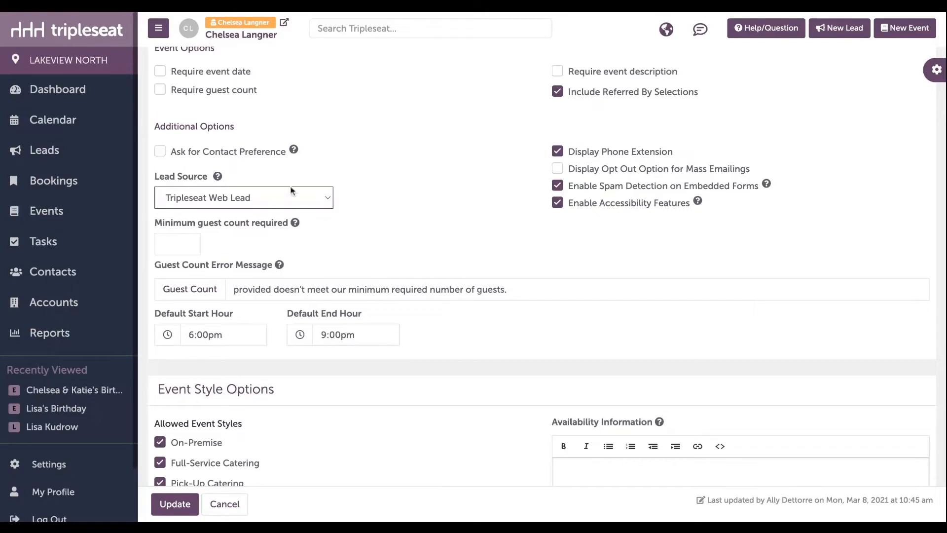
{"action": "scroll", "coordinate": [418, 205], "scroll_direction": "down", "scroll_amount": 2}
{"action": "left_click", "coordinate": [188, 144]}
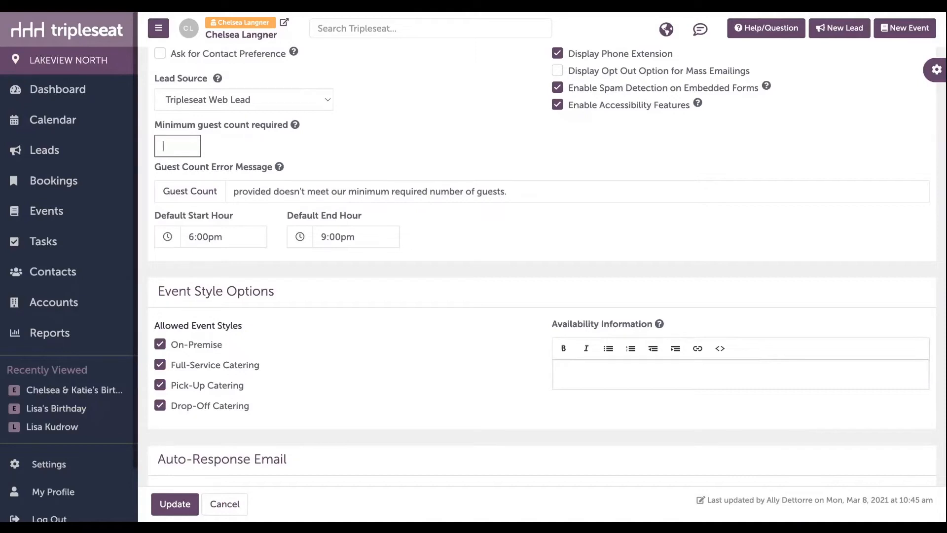
Step: Review the lead form's Event Style Options and Auto-Response Email settings, and leave the form without saving
{"action": "scroll", "coordinate": [364, 141], "scroll_direction": "down", "scroll_amount": 3}
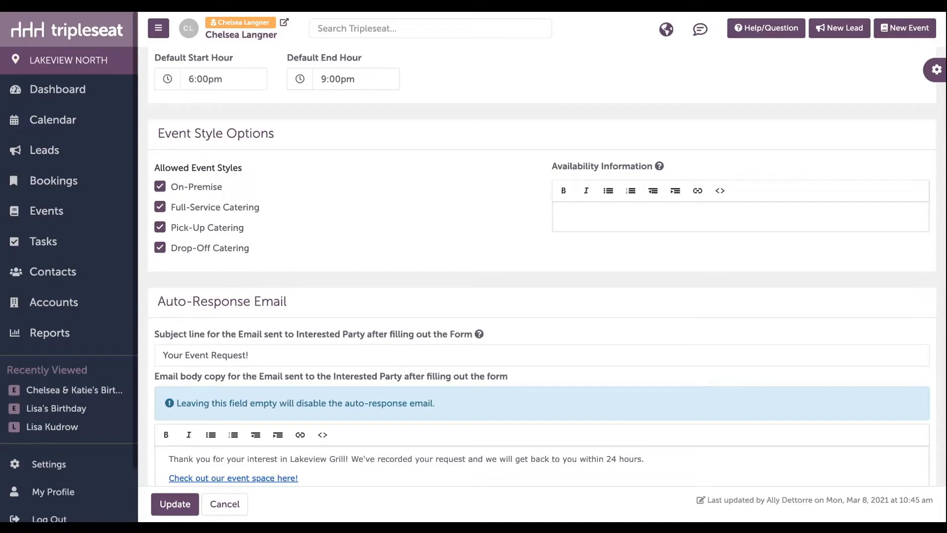
{"action": "scroll", "coordinate": [310, 177], "scroll_direction": "down", "scroll_amount": 3}
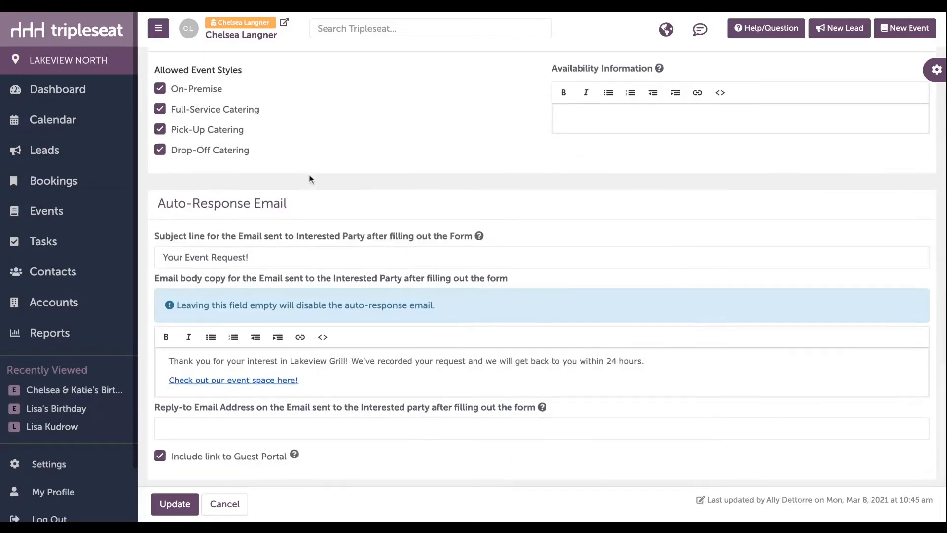
{"action": "scroll", "coordinate": [311, 179], "scroll_direction": "down", "scroll_amount": 2}
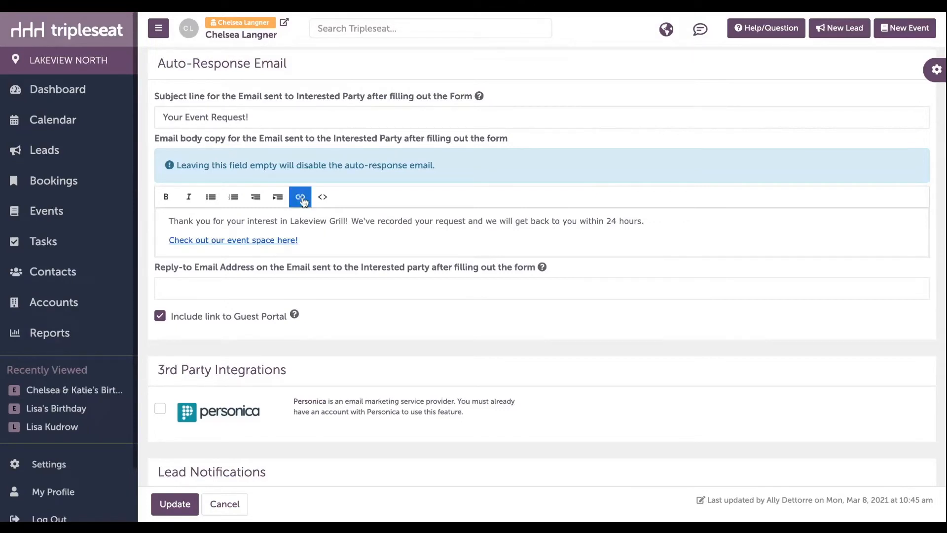
{"action": "scroll", "coordinate": [435, 276], "scroll_direction": "down", "scroll_amount": 1}
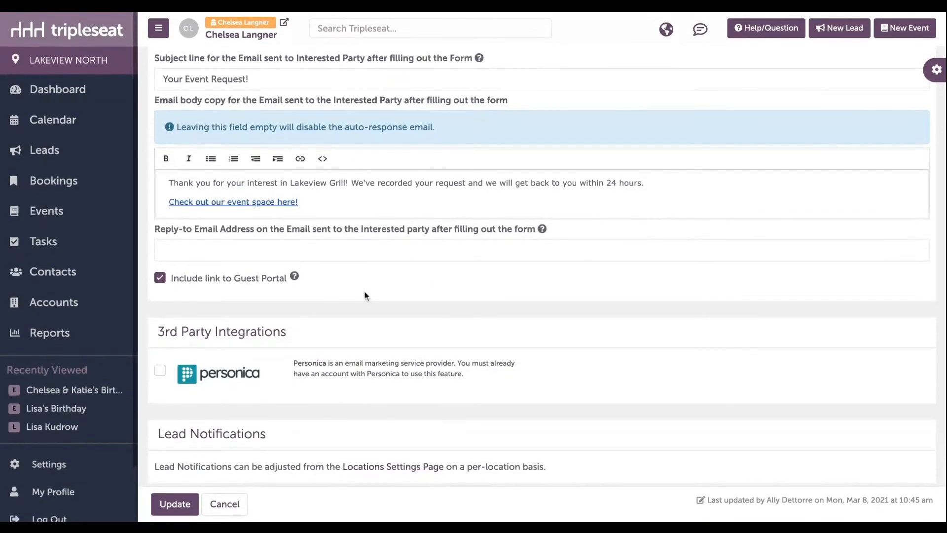
{"action": "left_click", "coordinate": [225, 504]}
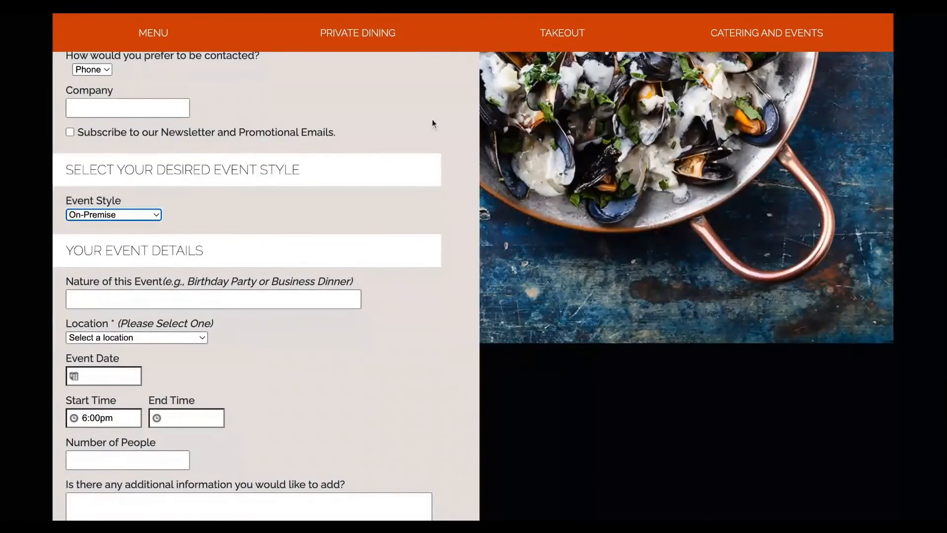
Step: View the Menu page of the Blue Water Restaurant website and return to the embedded request form on its Private Dining page
{"action": "scroll", "coordinate": [432, 119], "scroll_direction": "up", "scroll_amount": 8}
{"action": "scroll", "coordinate": [166, 125], "scroll_direction": "up", "scroll_amount": 2}
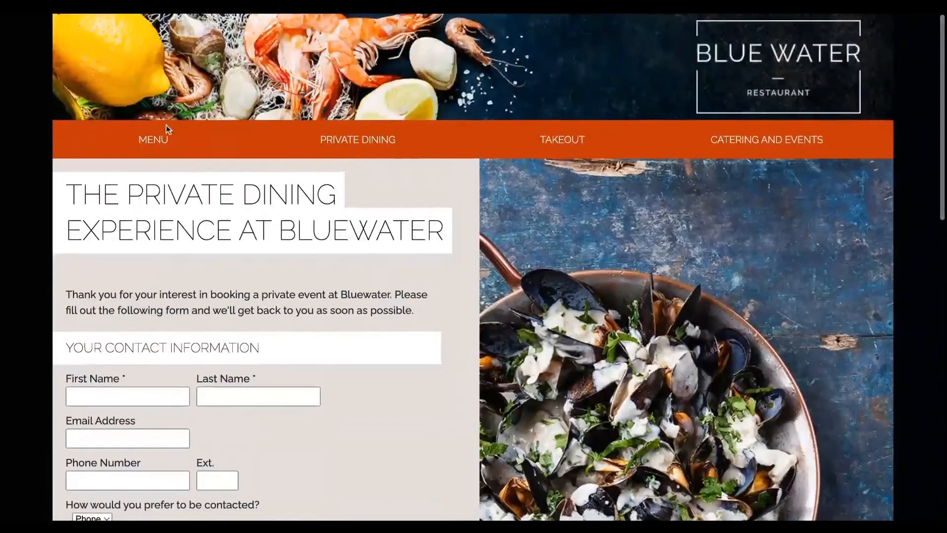
{"action": "left_click", "coordinate": [163, 142]}
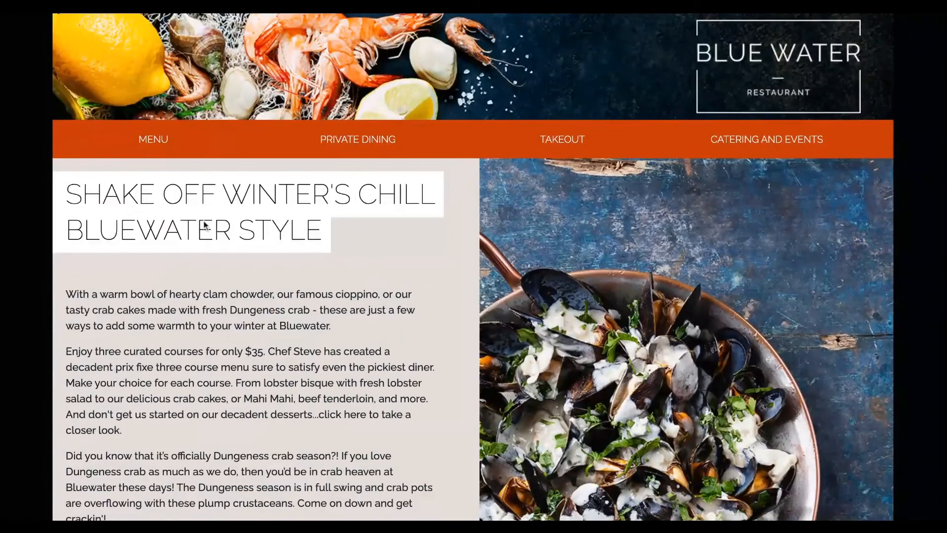
{"action": "scroll", "coordinate": [205, 225], "scroll_direction": "down", "scroll_amount": 2}
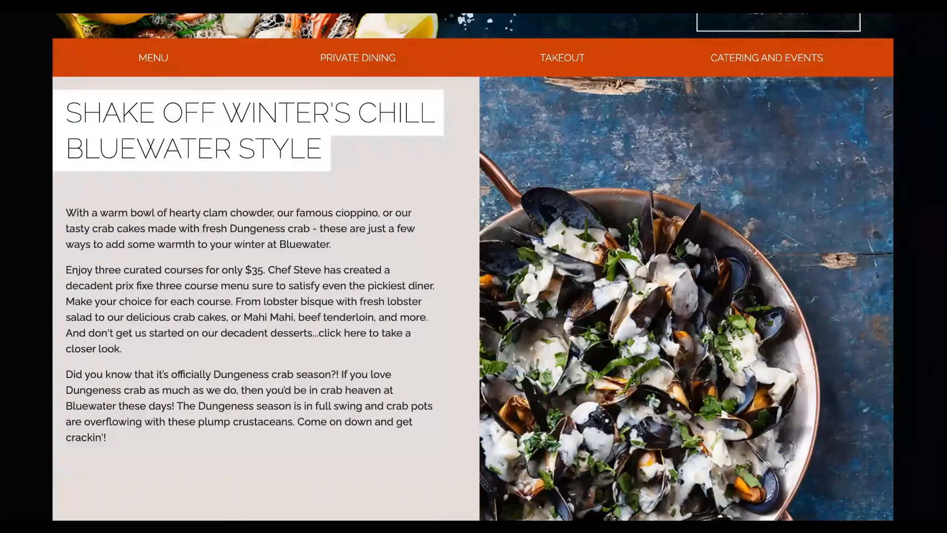
{"action": "left_click", "coordinate": [376, 64]}
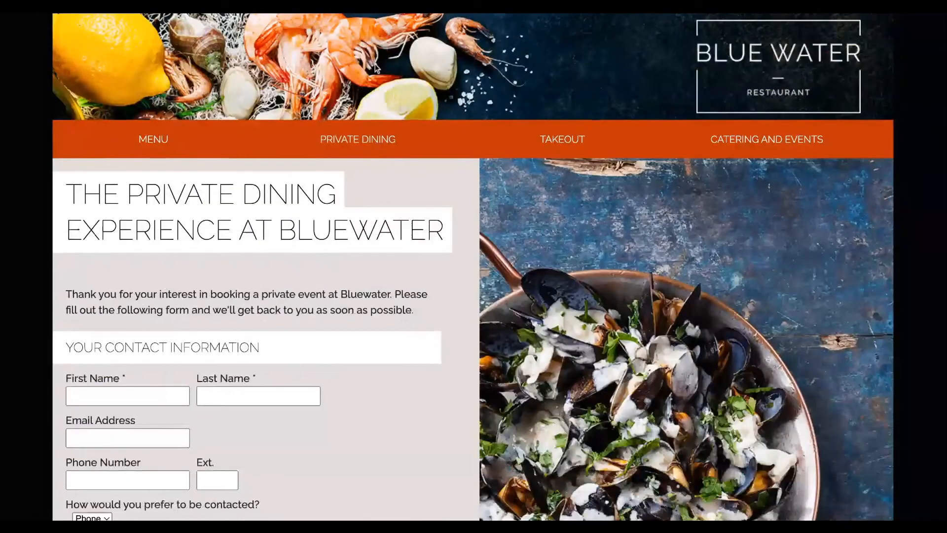
{"action": "scroll", "coordinate": [372, 275], "scroll_direction": "down", "scroll_amount": 4}
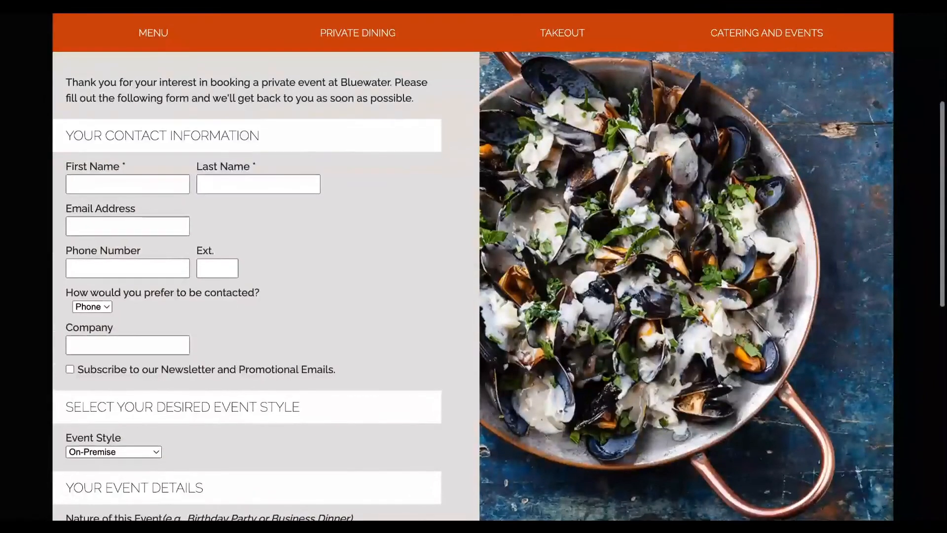
Step: Review the contact information, event style and event details fields of the embedded private event request form
{"action": "left_click", "coordinate": [183, 187]}
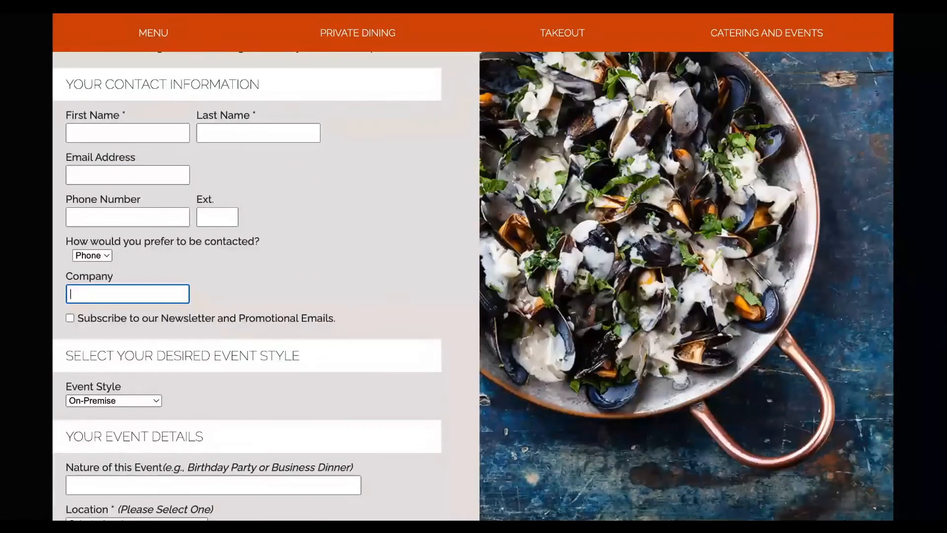
{"action": "scroll", "coordinate": [266, 286], "scroll_direction": "down", "scroll_amount": 3}
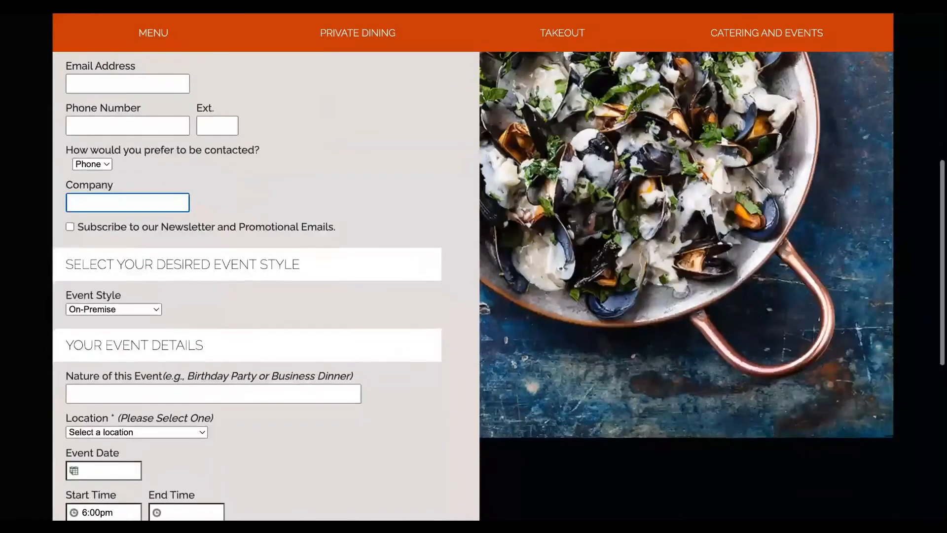
{"action": "scroll", "coordinate": [249, 301], "scroll_direction": "up", "scroll_amount": 1}
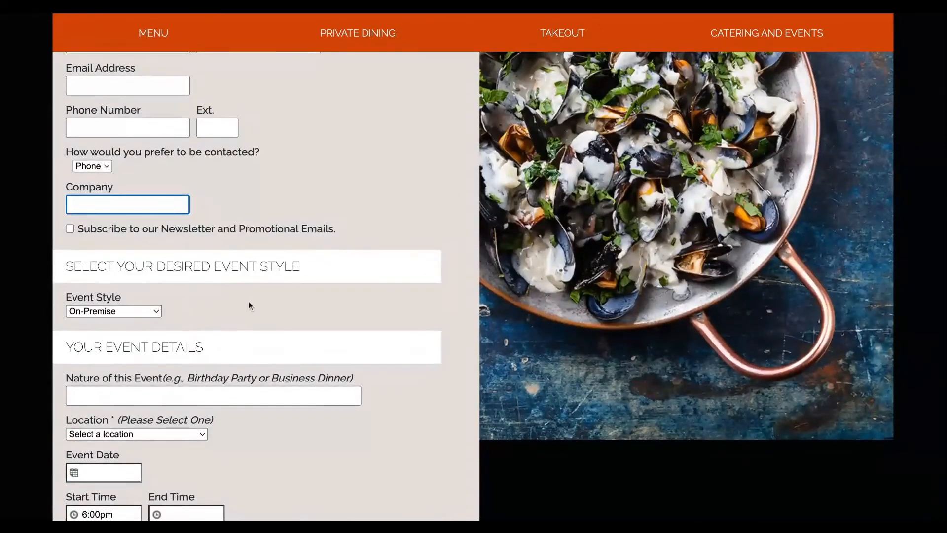
{"action": "scroll", "coordinate": [249, 301], "scroll_direction": "down", "scroll_amount": 3}
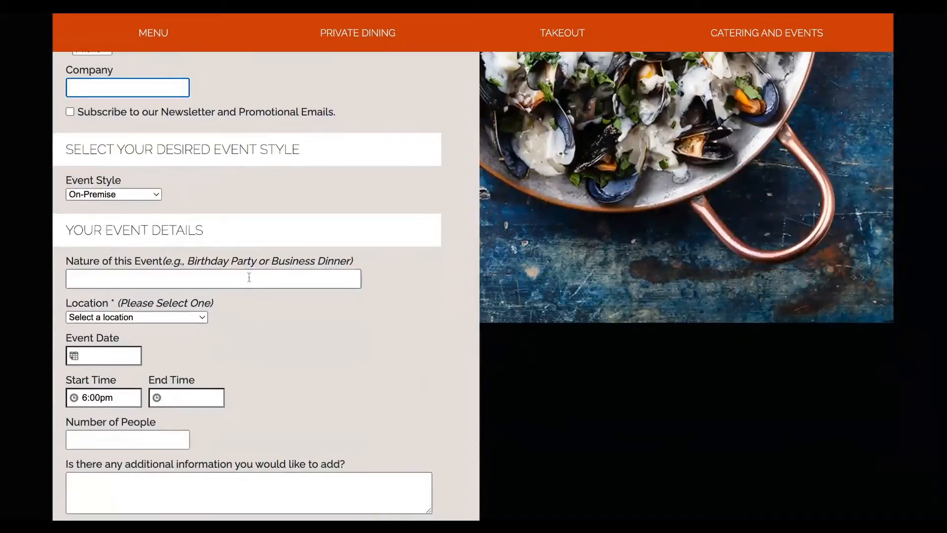
{"action": "left_click", "coordinate": [253, 277]}
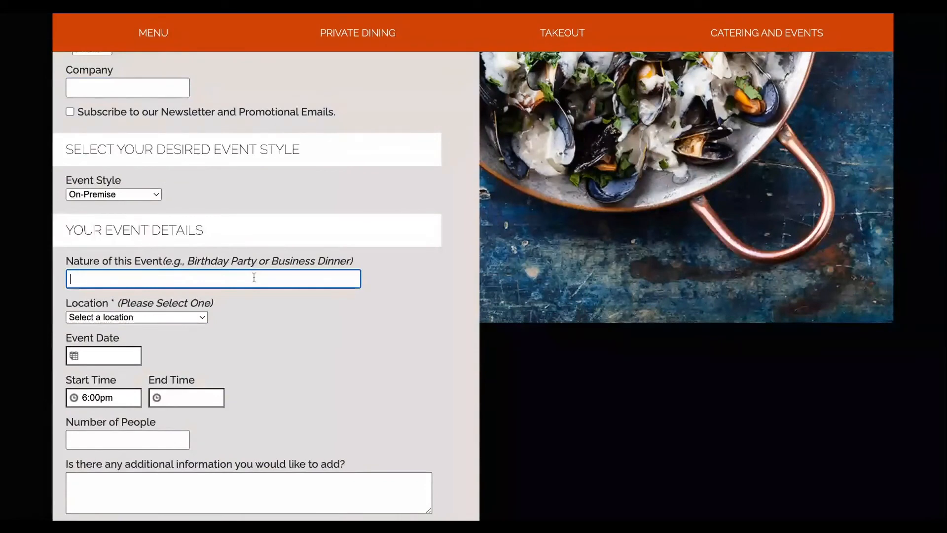
{"action": "scroll", "coordinate": [254, 275], "scroll_direction": "down", "scroll_amount": 1}
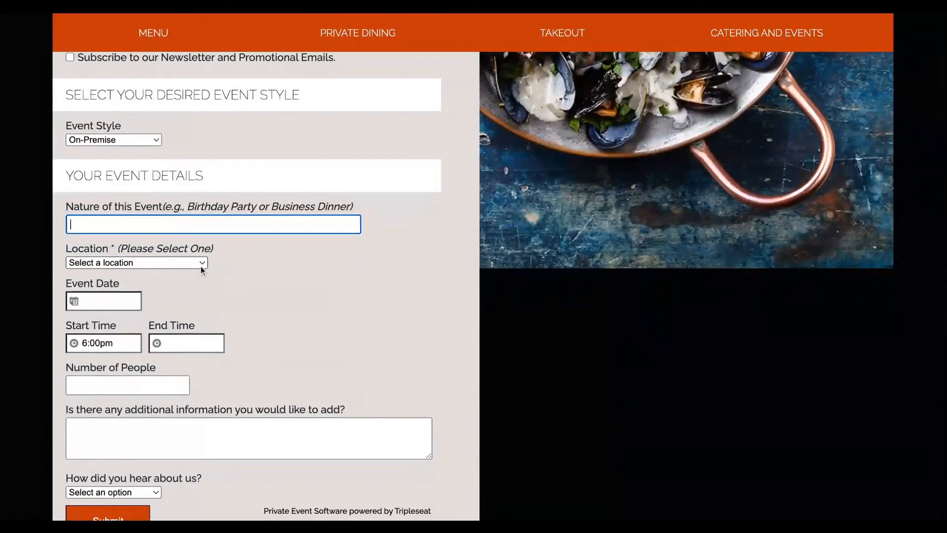
Step: Choose Bluewater Restaurant - Atlanta as the event location and look through the remaining event detail fields
{"action": "left_click", "coordinate": [201, 267]}
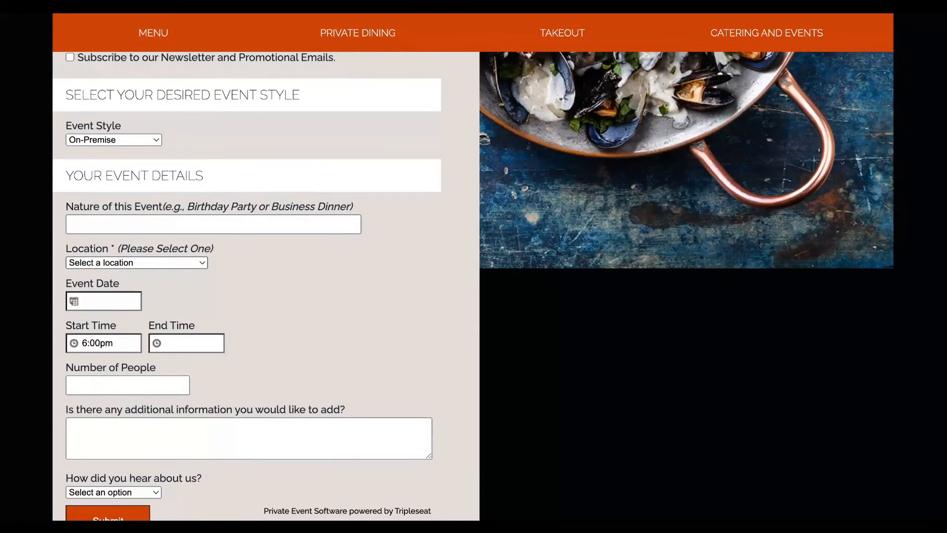
{"action": "left_click", "coordinate": [206, 312]}
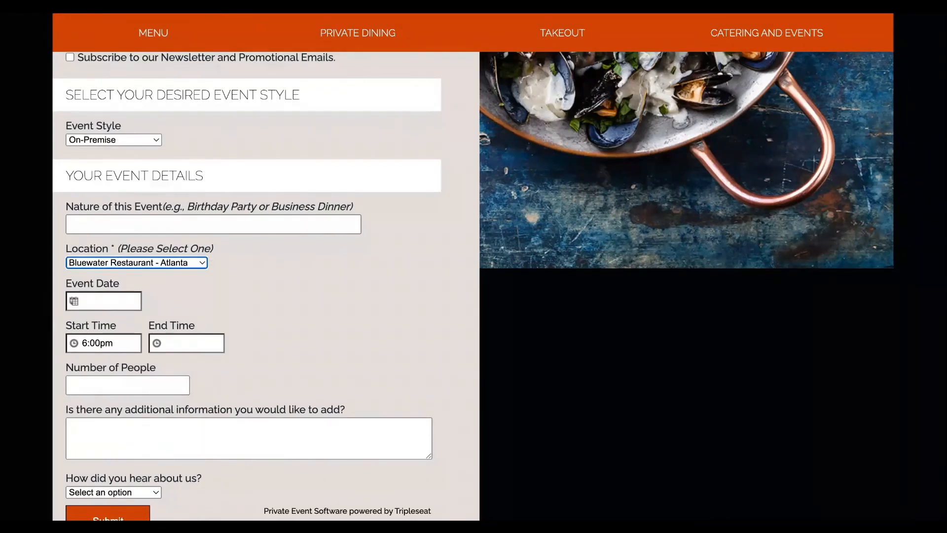
{"action": "left_click", "coordinate": [114, 302]}
{"action": "left_click", "coordinate": [247, 311]}
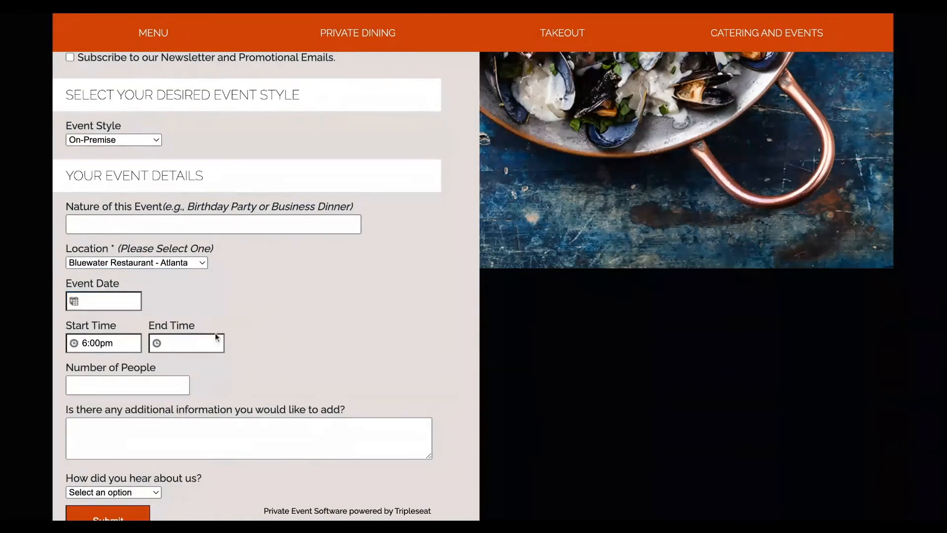
{"action": "scroll", "coordinate": [173, 304], "scroll_direction": "down", "scroll_amount": 2}
{"action": "left_click", "coordinate": [183, 337]}
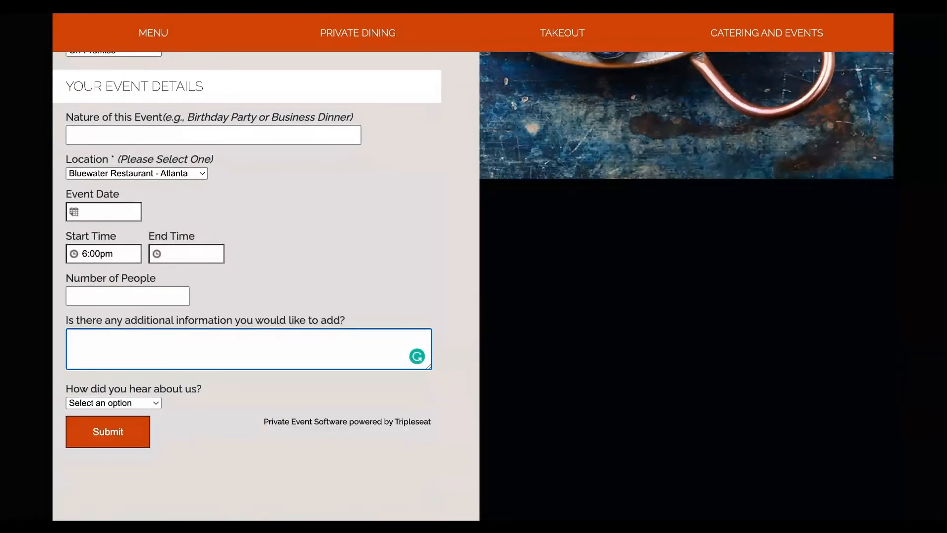
Step: Back in Tripleseat, open the setup codes for the 2021 Holiday Season Promo lead form and select its Embeddable Form code
{"action": "key", "text": "Tab"}
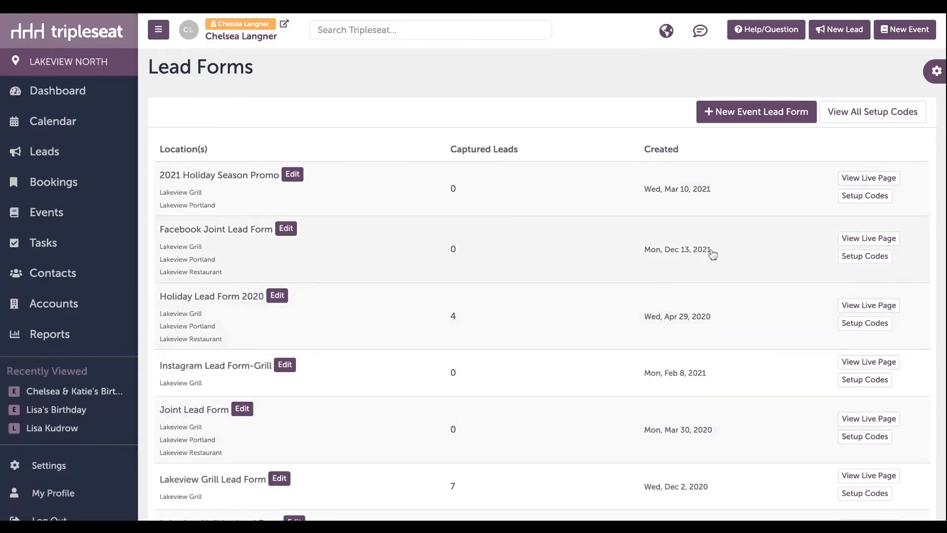
{"action": "left_click", "coordinate": [849, 197]}
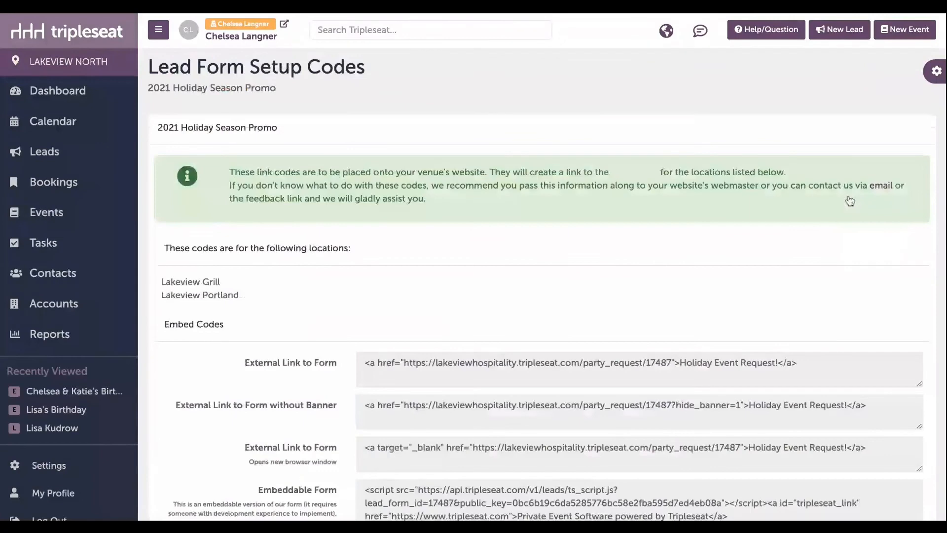
{"action": "scroll", "coordinate": [639, 188], "scroll_direction": "down", "scroll_amount": 4}
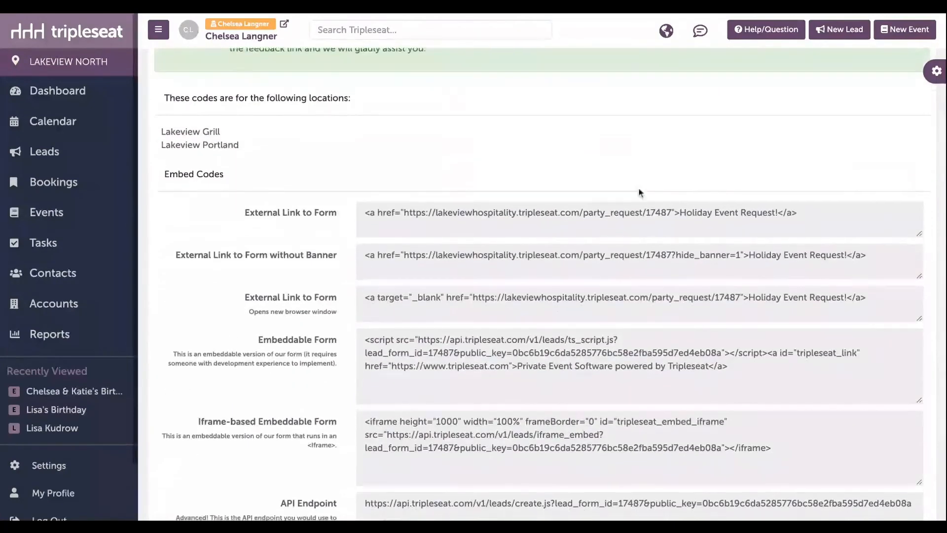
{"action": "left_click", "coordinate": [614, 351]}
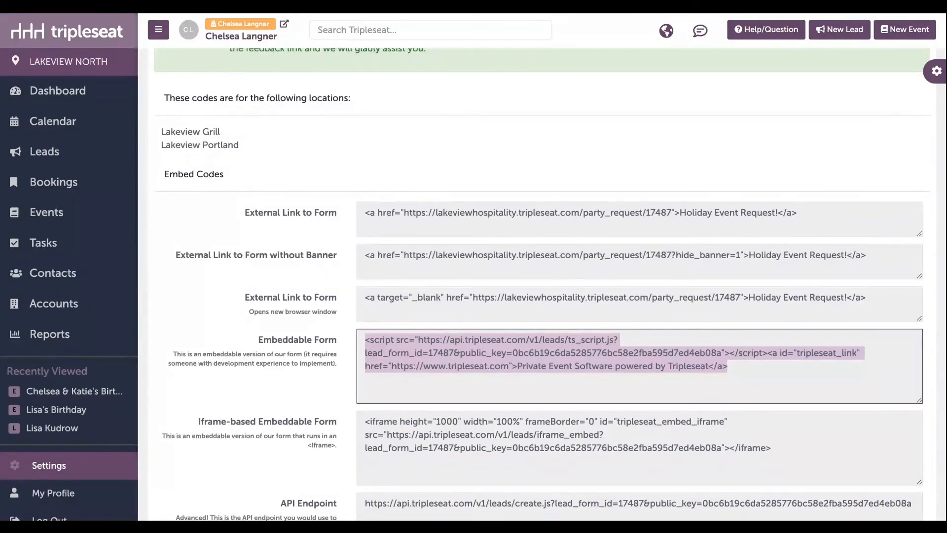
Step: Open the Online Payments settings to view the linked payment accounts
{"action": "left_click", "coordinate": [36, 466]}
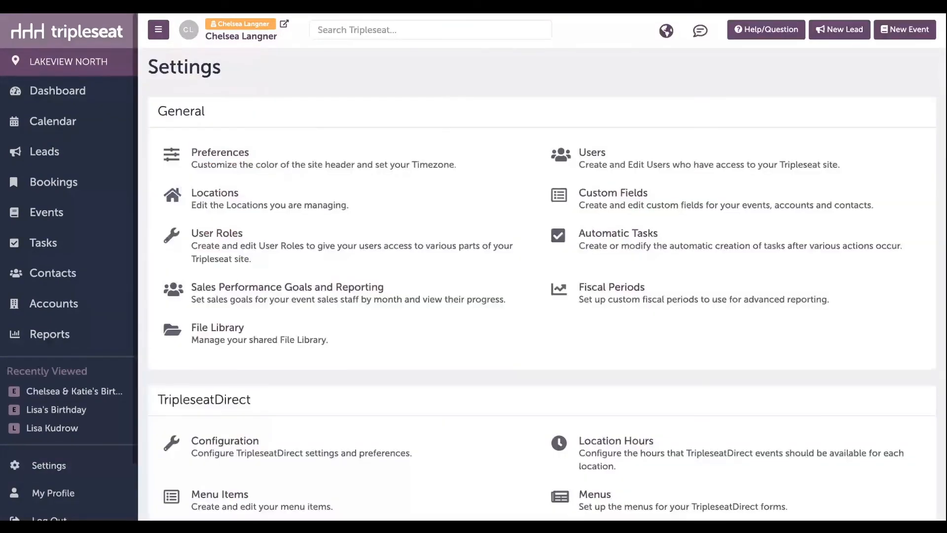
{"action": "scroll", "coordinate": [323, 275], "scroll_direction": "down", "scroll_amount": 5}
{"action": "scroll", "coordinate": [326, 275], "scroll_direction": "down", "scroll_amount": 5}
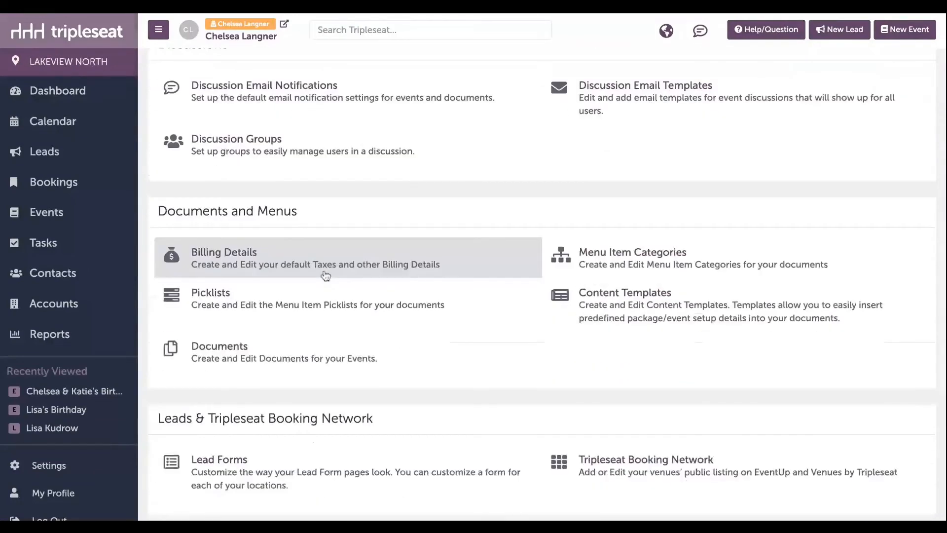
{"action": "scroll", "coordinate": [326, 275], "scroll_direction": "down", "scroll_amount": 5}
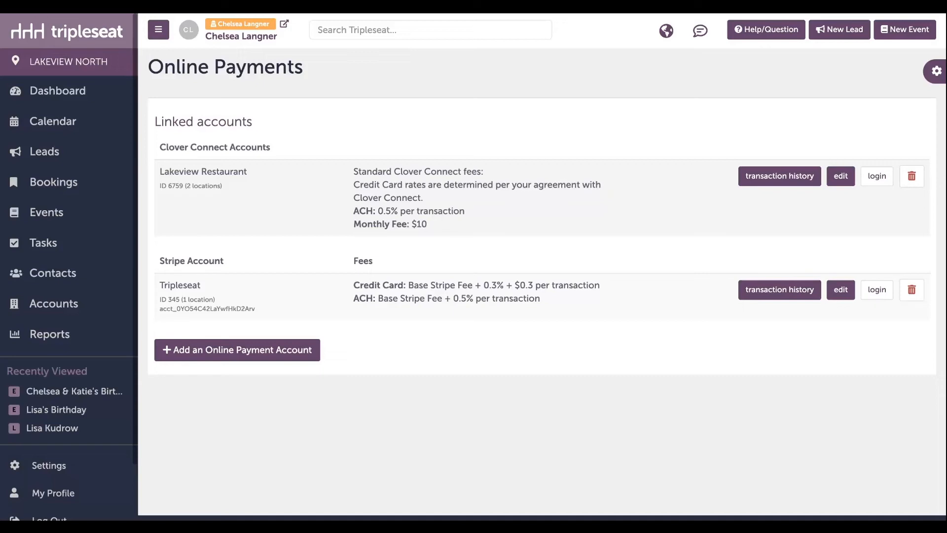
Step: Open the recently viewed birthday party event, review its financial details and show its payments
{"action": "left_click", "coordinate": [102, 393]}
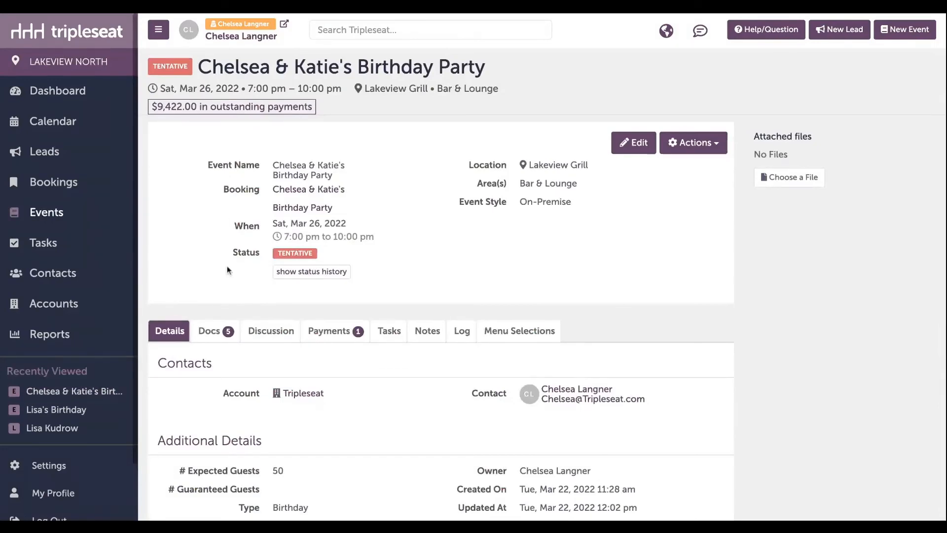
{"action": "scroll", "coordinate": [230, 217], "scroll_direction": "down", "scroll_amount": 4}
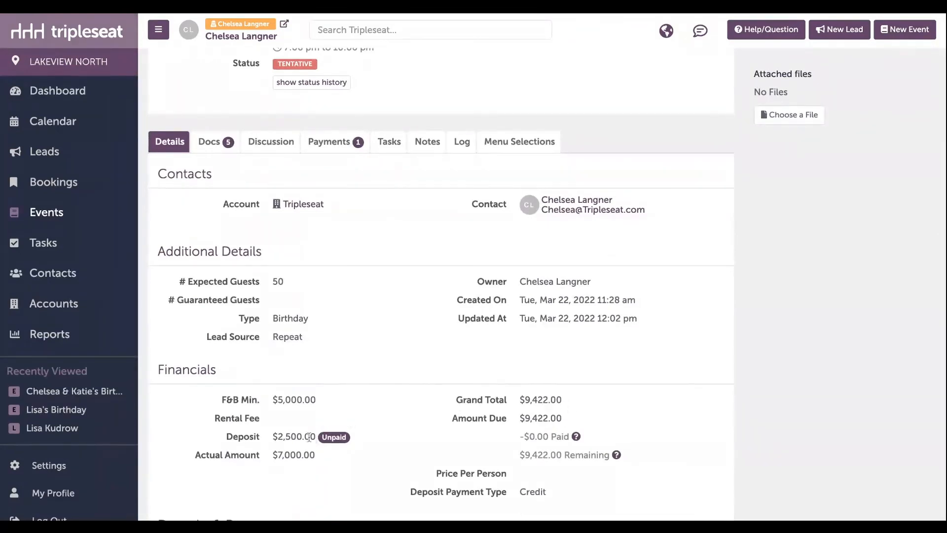
{"action": "left_click", "coordinate": [329, 151]}
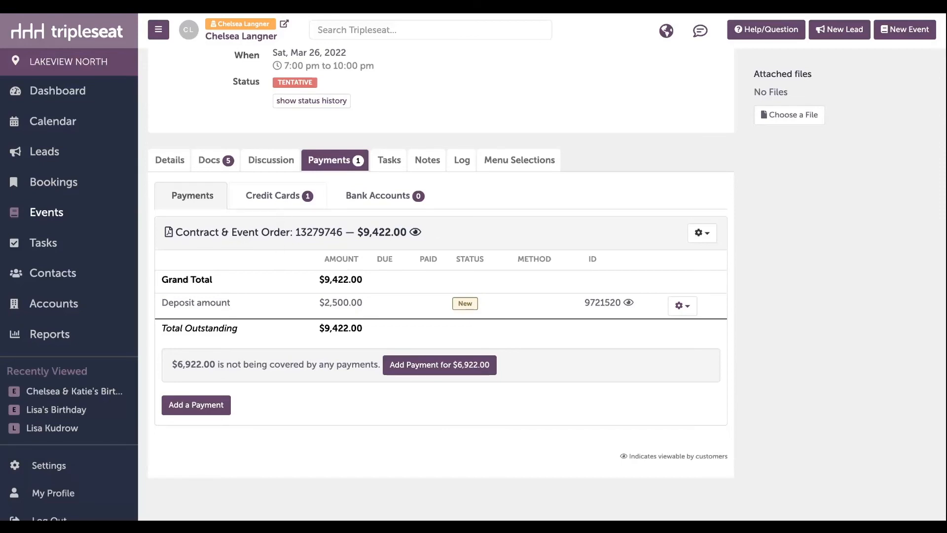
Step: Check the event's credit cards on file and the actions available for the saved card and its owner
{"action": "left_click", "coordinate": [277, 195]}
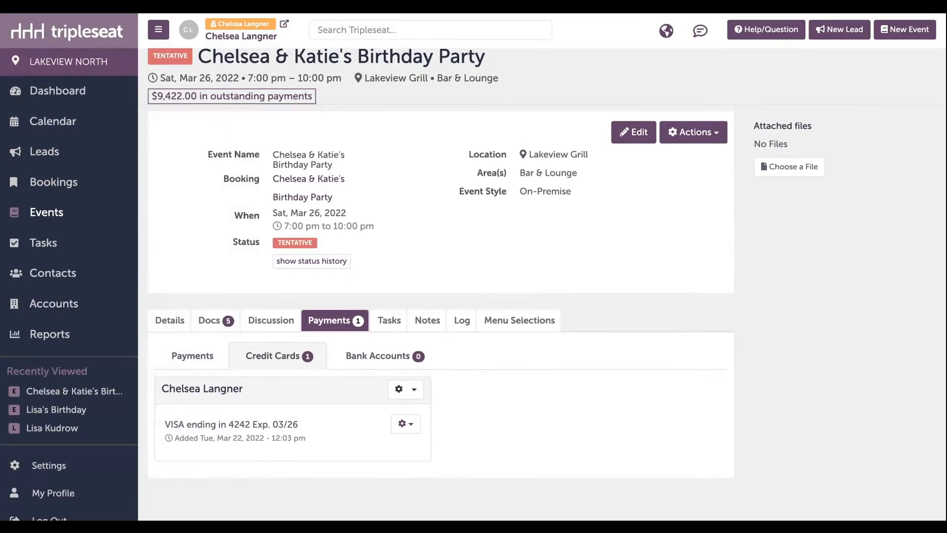
{"action": "left_click", "coordinate": [408, 429]}
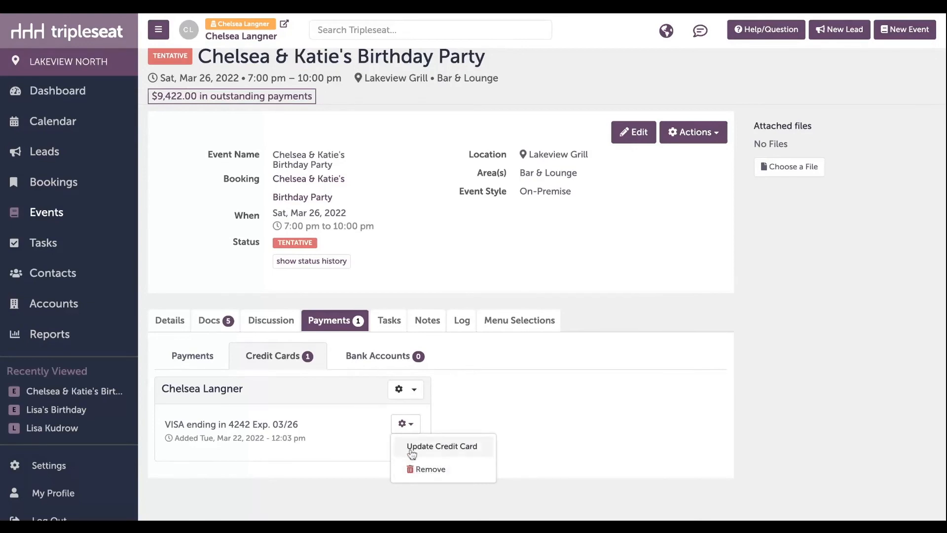
{"action": "left_click", "coordinate": [330, 389]}
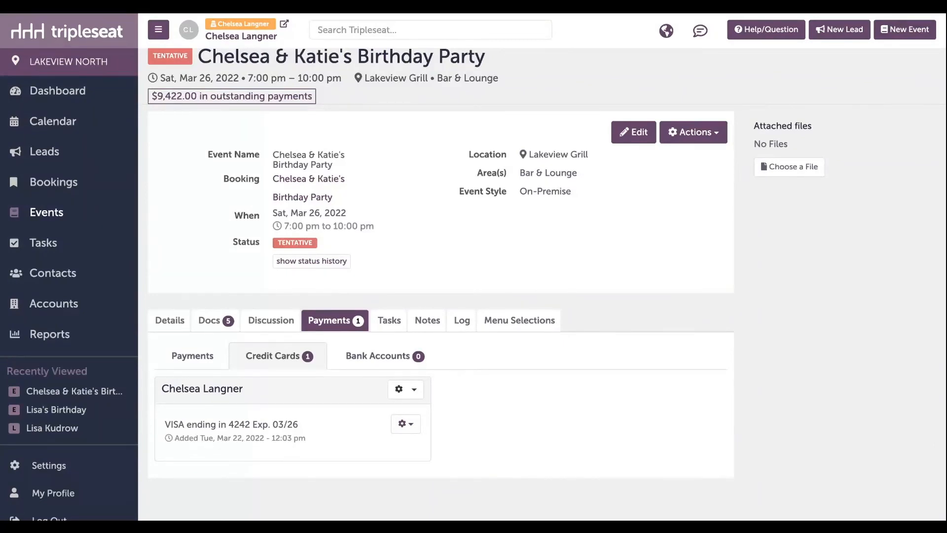
{"action": "left_click", "coordinate": [399, 389]}
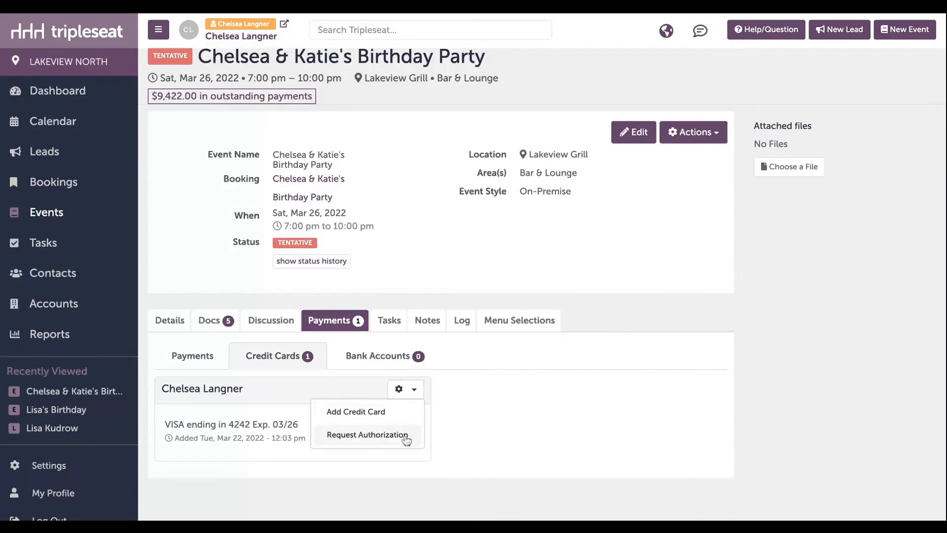
{"action": "left_click", "coordinate": [235, 377]}
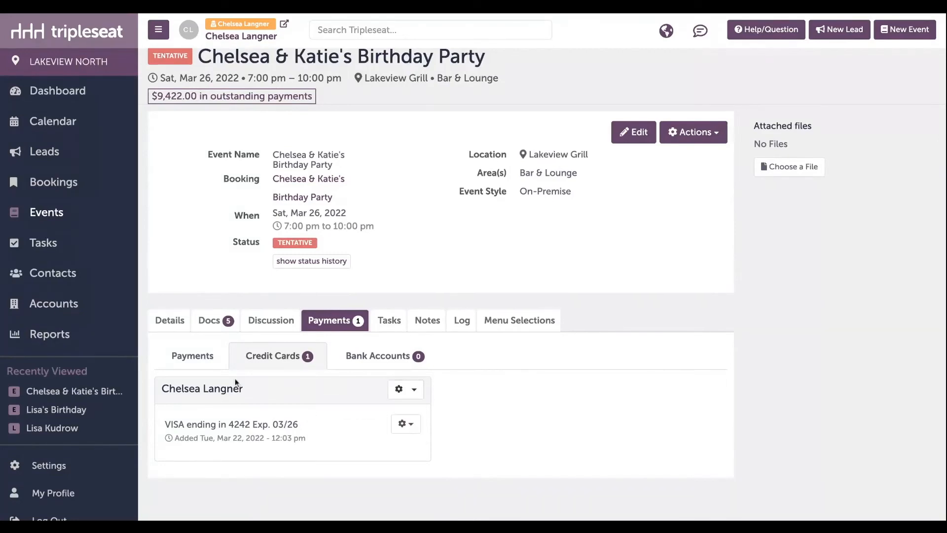
Step: Review the event's documents and return to its list of payments
{"action": "left_click", "coordinate": [216, 325]}
{"action": "scroll", "coordinate": [216, 325], "scroll_direction": "down", "scroll_amount": 3}
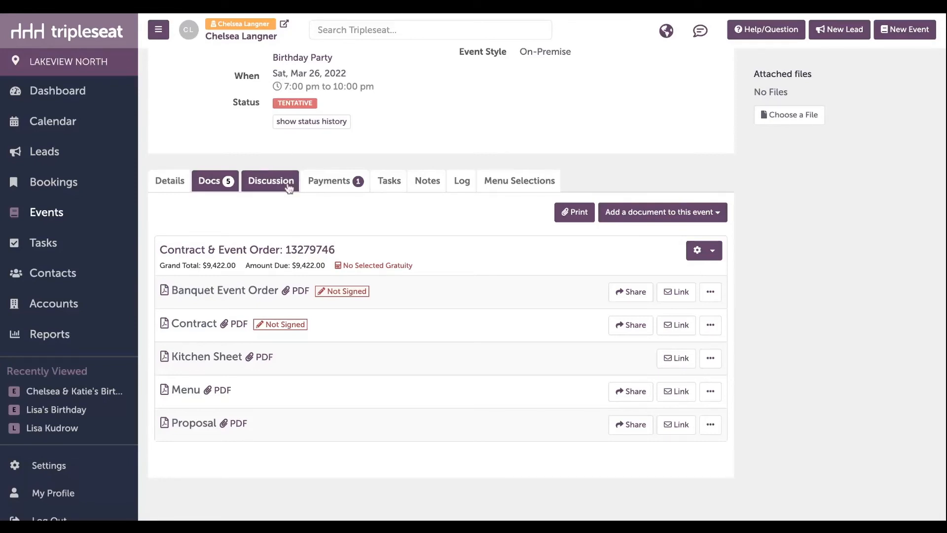
{"action": "left_click", "coordinate": [322, 184]}
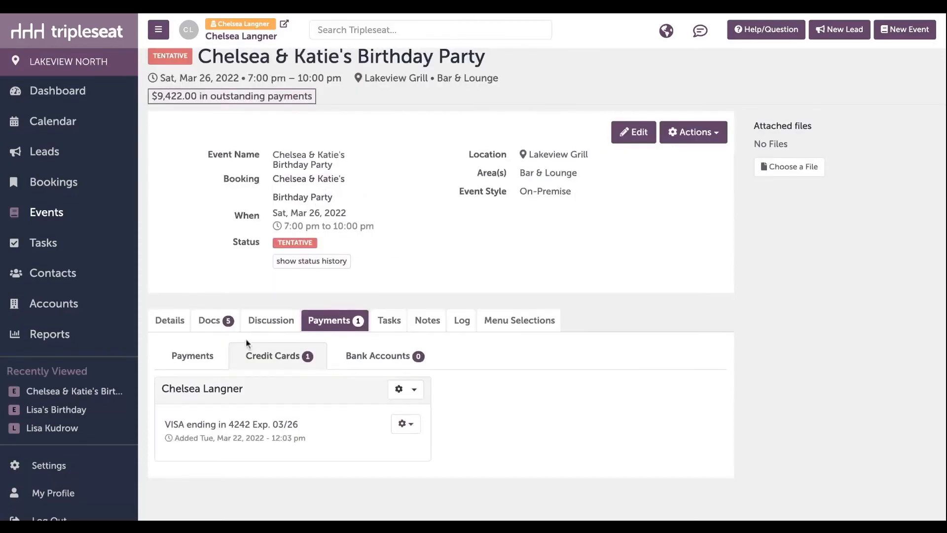
{"action": "left_click", "coordinate": [221, 356]}
{"action": "scroll", "coordinate": [281, 370], "scroll_direction": "down", "scroll_amount": 3}
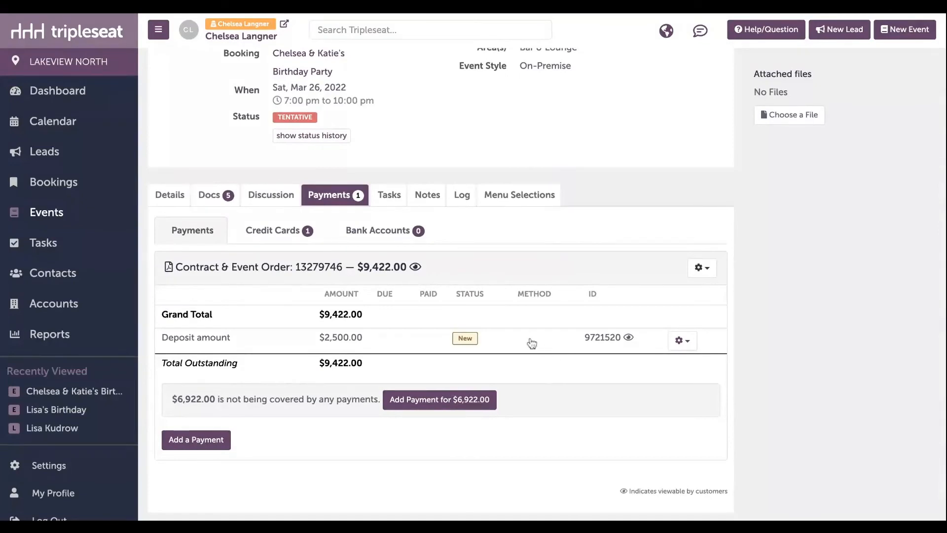
Step: Examine paying the event's deposit amount by Credit Card and close the payment dialog without submitting
{"action": "left_click", "coordinate": [682, 340]}
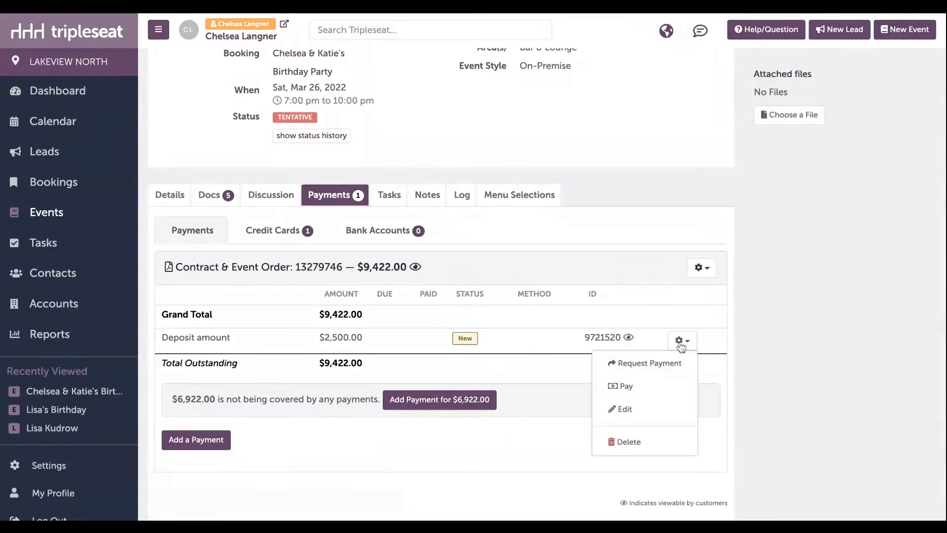
{"action": "left_click", "coordinate": [673, 394]}
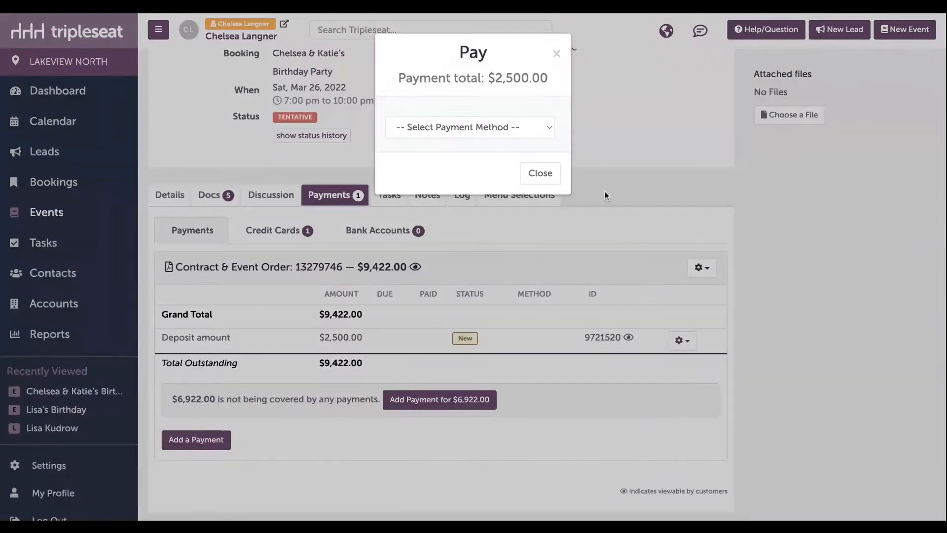
{"action": "left_click", "coordinate": [536, 133]}
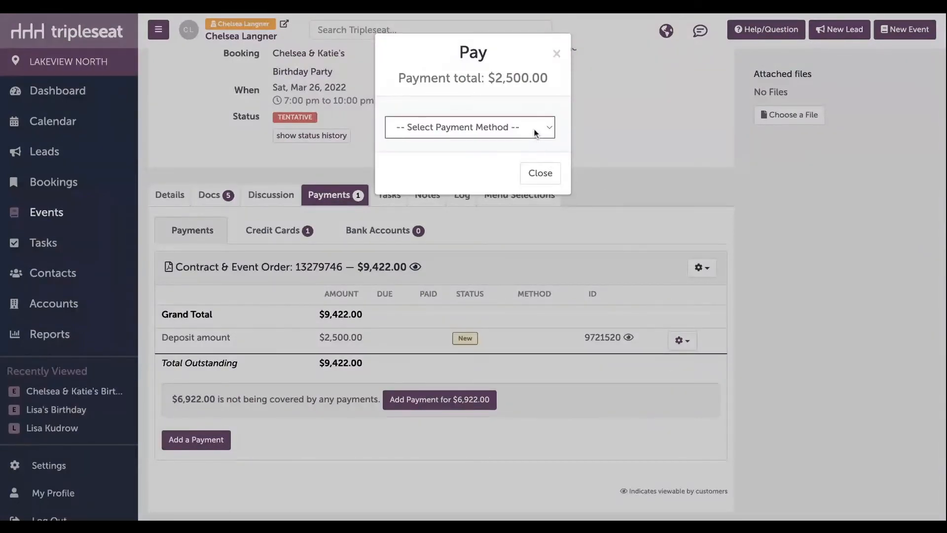
{"action": "left_click", "coordinate": [535, 146]}
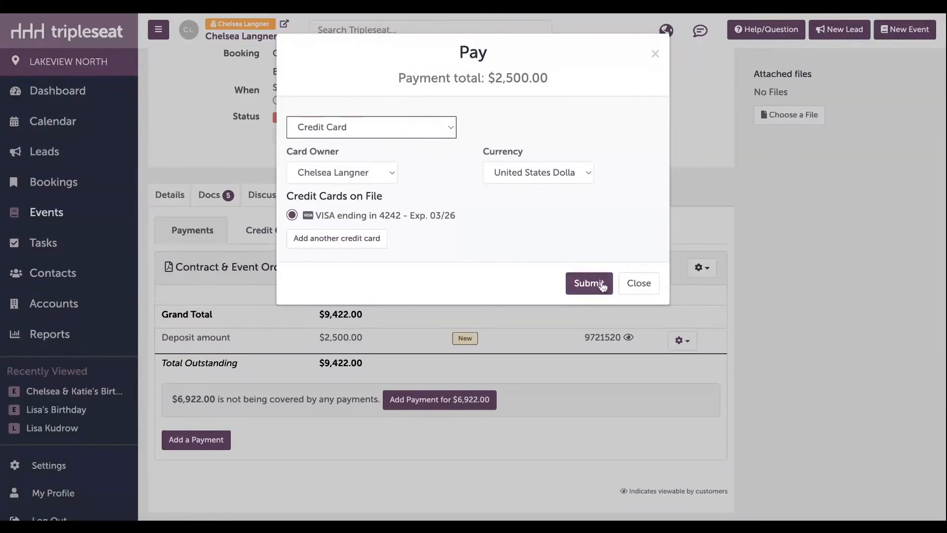
{"action": "left_click", "coordinate": [655, 54]}
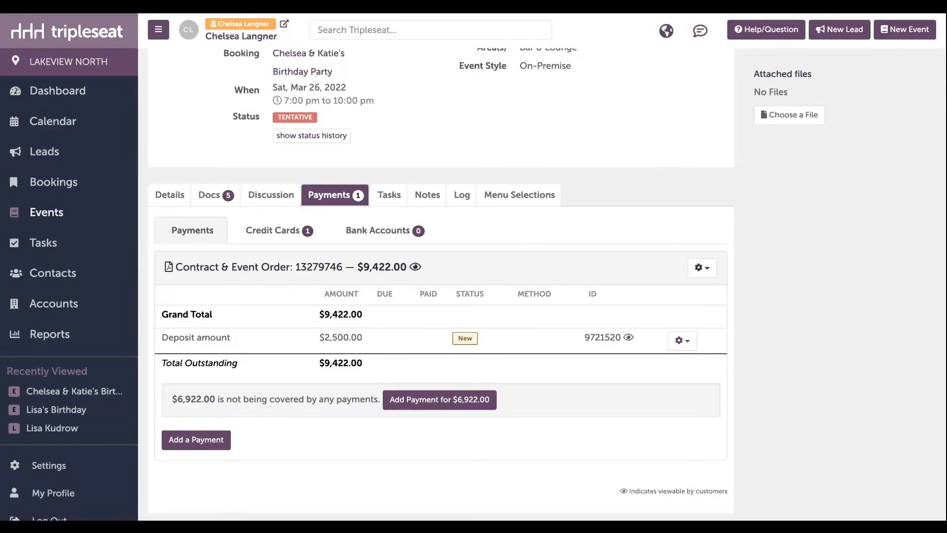
Step: Open the Transaction History report in the payments settings and select the date range 3/2022 - 4/2022
{"action": "left_click", "coordinate": [129, 464]}
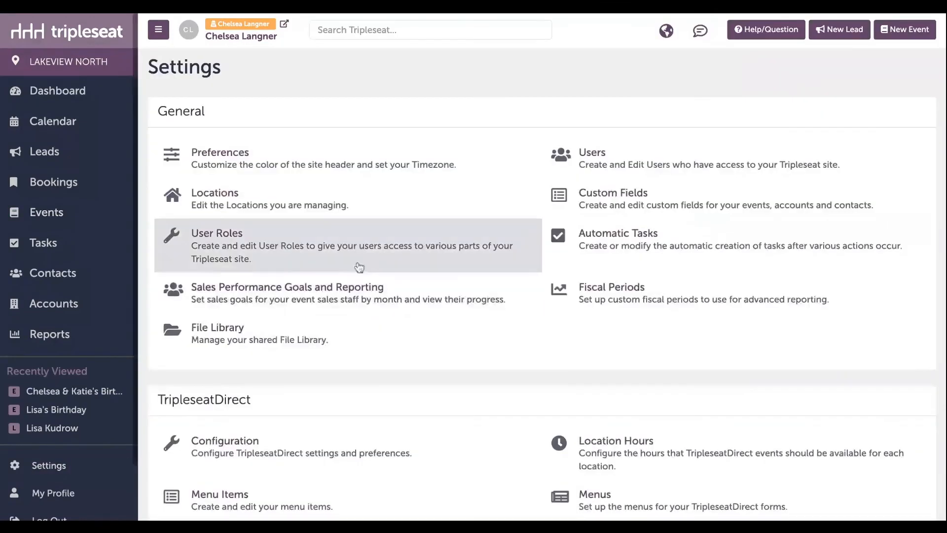
{"action": "scroll", "coordinate": [381, 248], "scroll_direction": "down", "scroll_amount": 12}
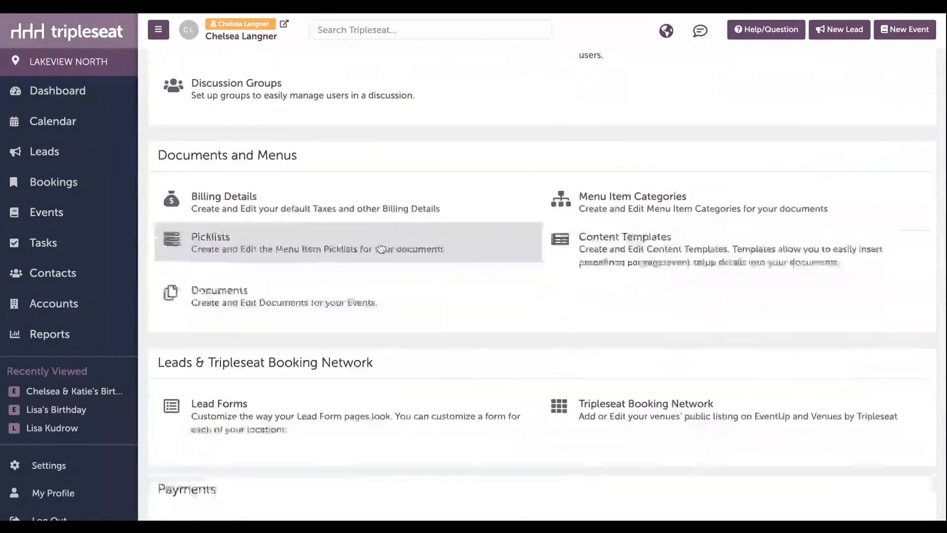
{"action": "left_click", "coordinate": [346, 467]}
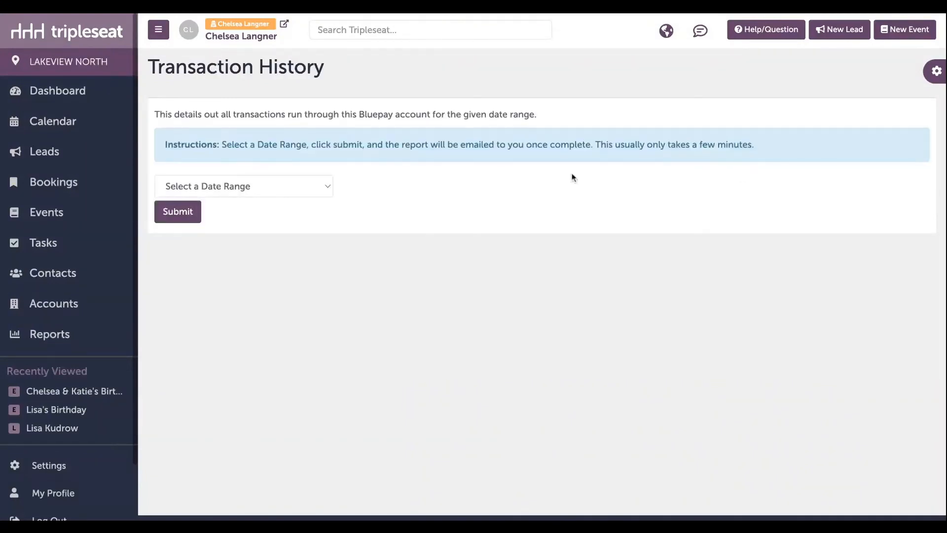
{"action": "left_click", "coordinate": [329, 190]}
{"action": "left_click", "coordinate": [326, 200]}
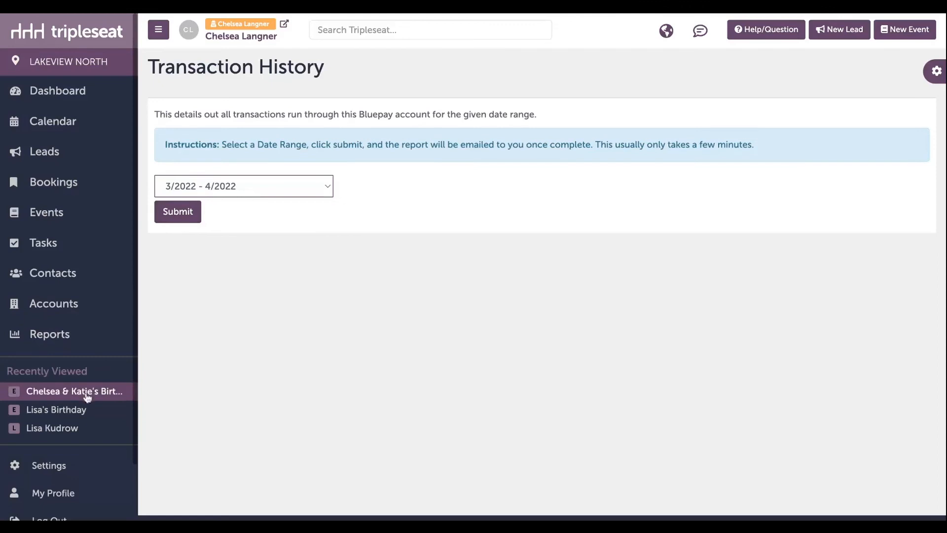
Step: Return to the recently viewed birthday party event and examine the payments listed for its Contract & Event Order
{"action": "mouse_move", "coordinate": [86, 397]}
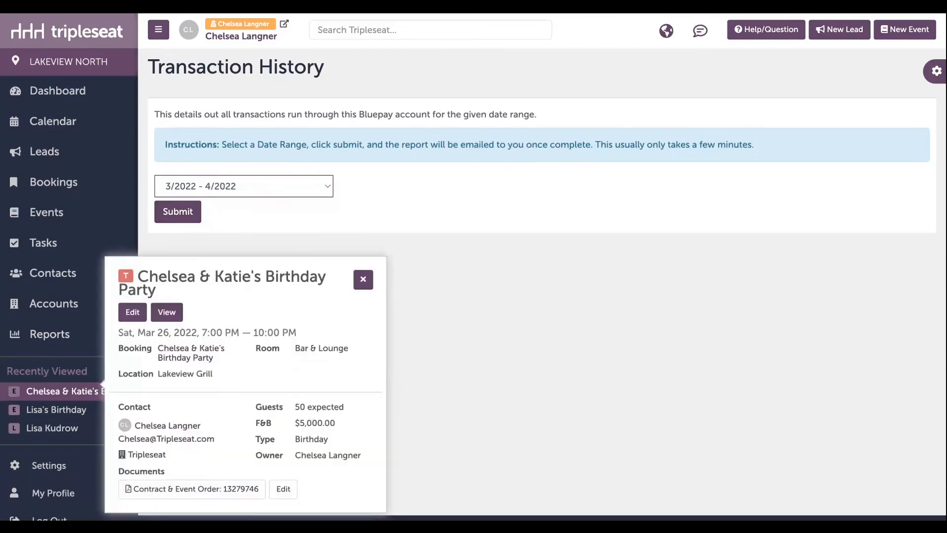
{"action": "left_click", "coordinate": [86, 395]}
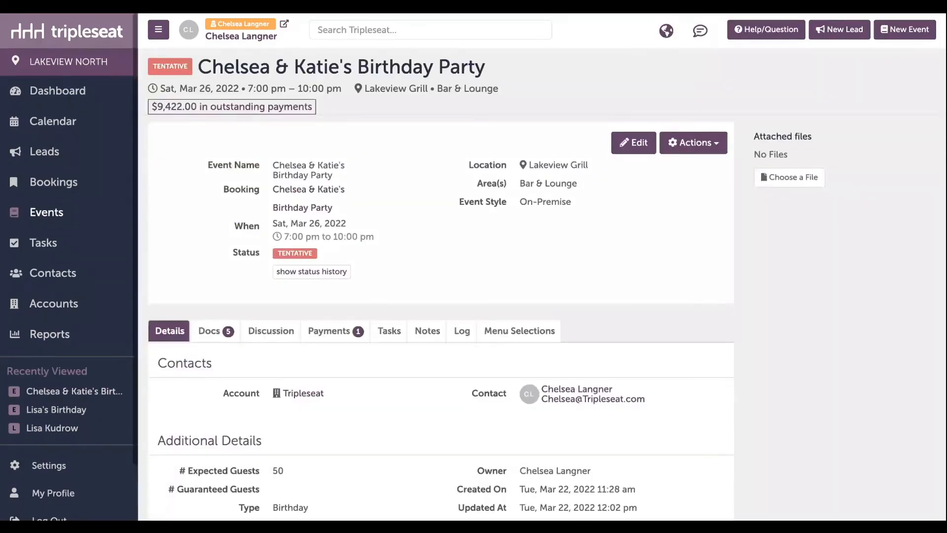
{"action": "left_click", "coordinate": [330, 332]}
{"action": "scroll", "coordinate": [330, 334], "scroll_direction": "down", "scroll_amount": 2}
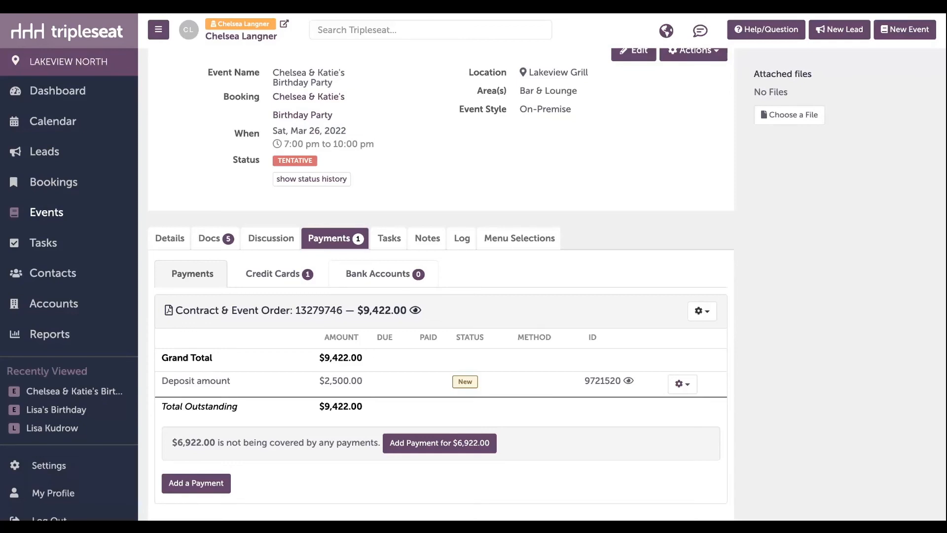
{"action": "scroll", "coordinate": [441, 276], "scroll_direction": "down", "scroll_amount": 2}
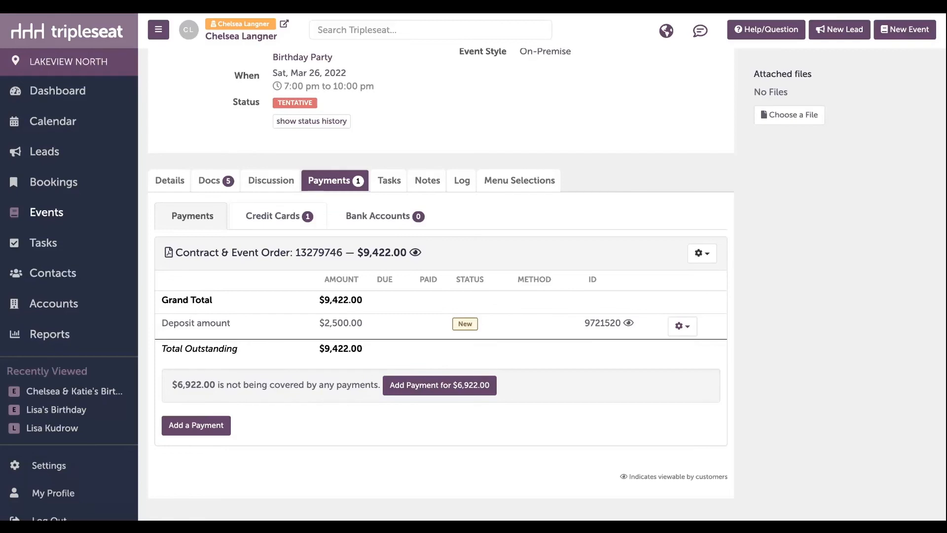
Step: Check the actions available for the event's saved credit card and its owner, and return to the payments list
{"action": "left_click", "coordinate": [279, 216]}
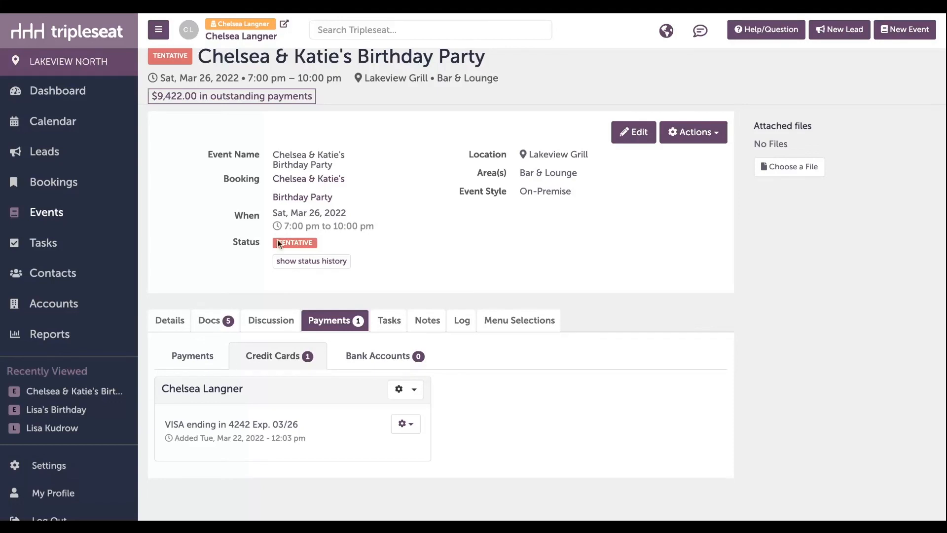
{"action": "left_click", "coordinate": [404, 423]}
{"action": "left_click", "coordinate": [405, 389]}
{"action": "left_click", "coordinate": [220, 362]}
Step: Examine the actions for the deposit amount, open its Pay dialog and close it without choosing a payment method
{"action": "scroll", "coordinate": [220, 362], "scroll_direction": "down", "scroll_amount": 3}
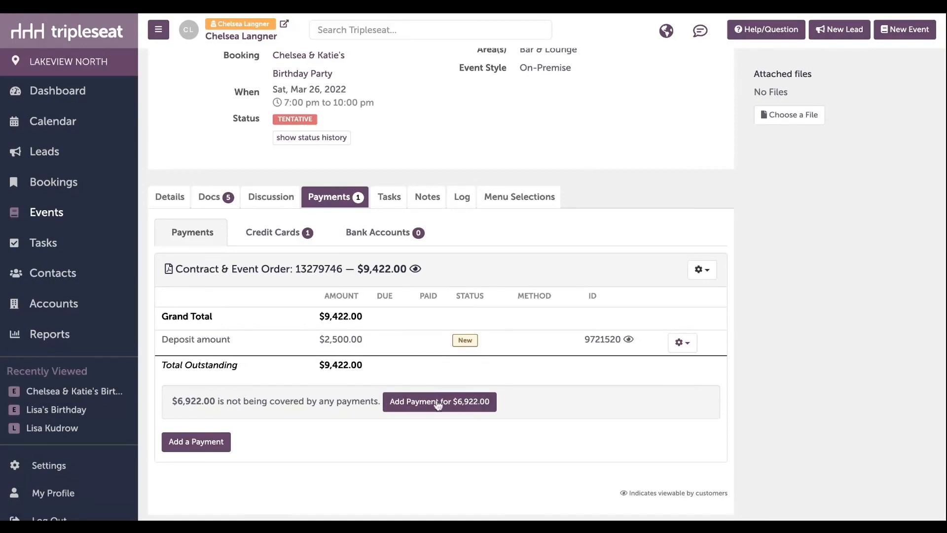
{"action": "left_click", "coordinate": [695, 347]}
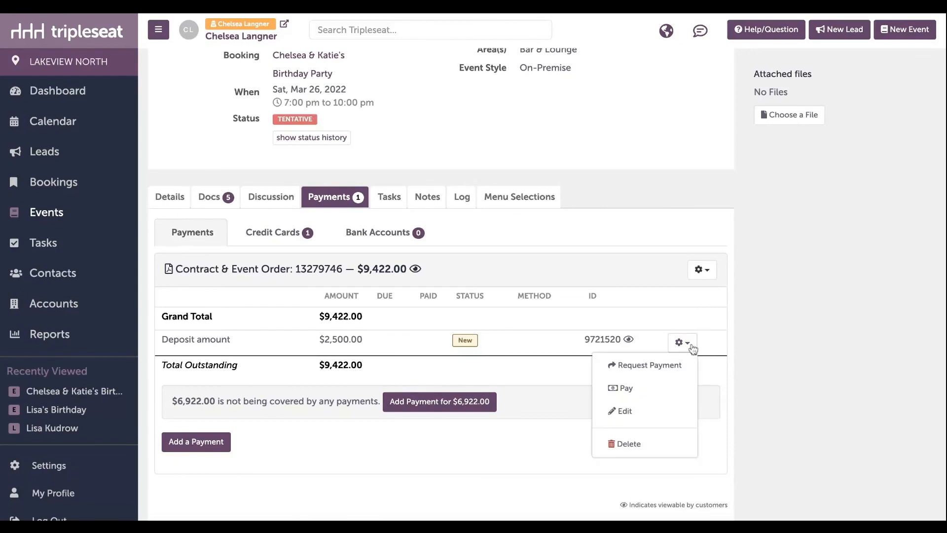
{"action": "left_click", "coordinate": [669, 395]}
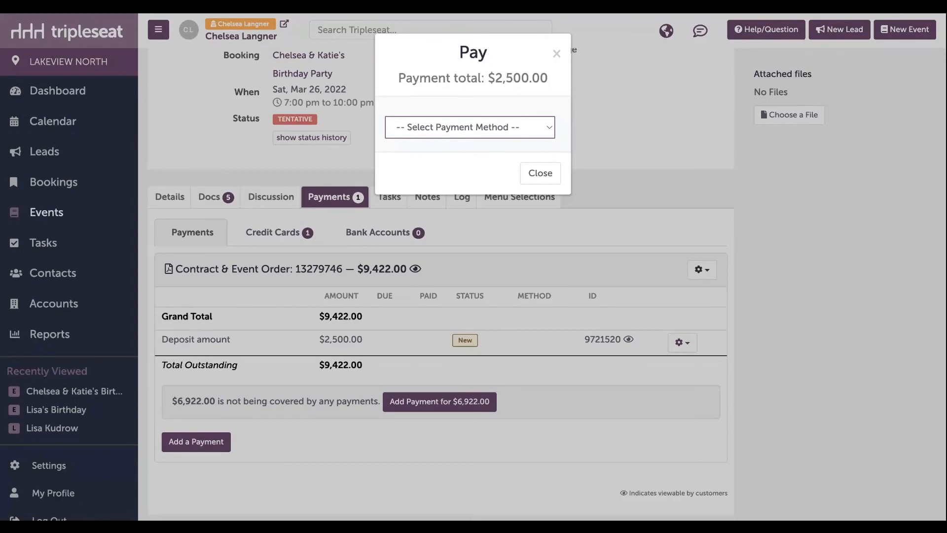
{"action": "left_click", "coordinate": [557, 54]}
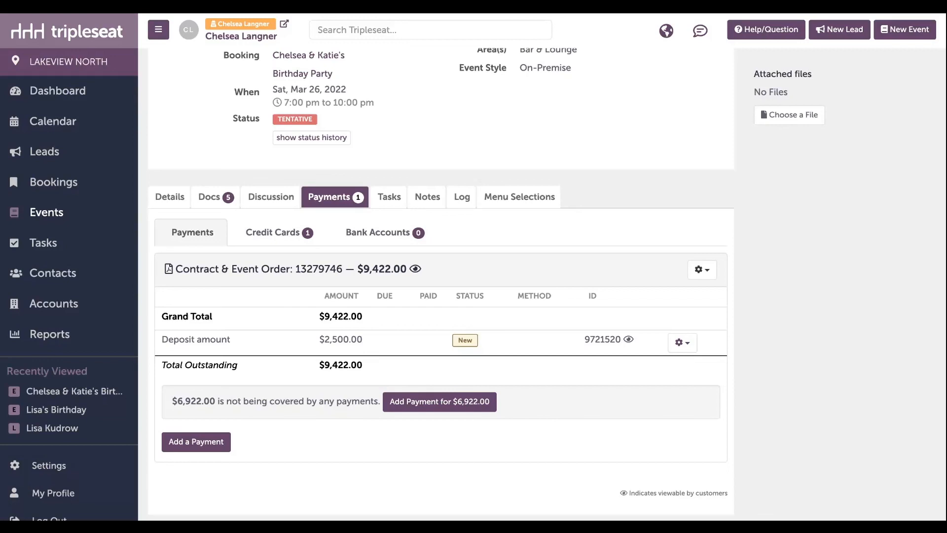
Step: Review the Online Learning resources offered under Help/Question support and close the support dialog
{"action": "scroll", "coordinate": [619, 195], "scroll_direction": "up", "scroll_amount": 5}
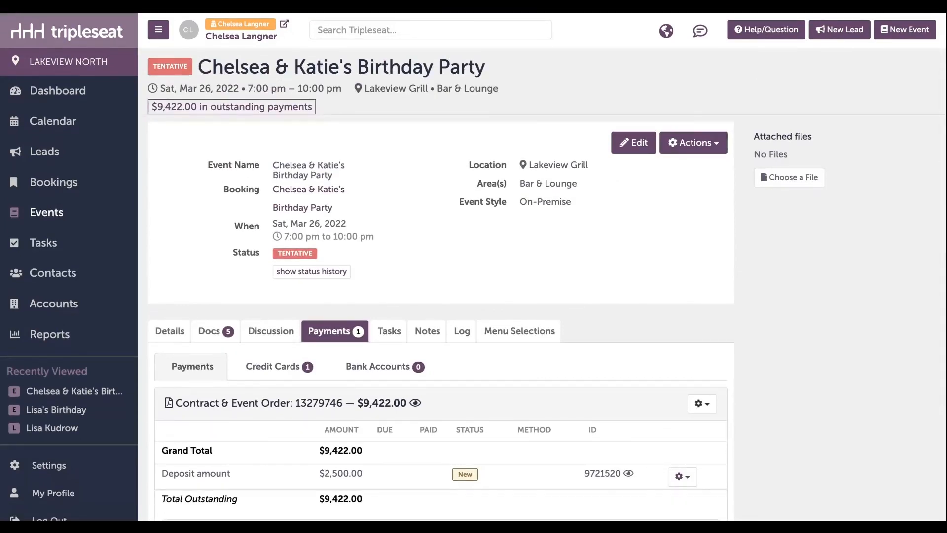
{"action": "left_click", "coordinate": [775, 31]}
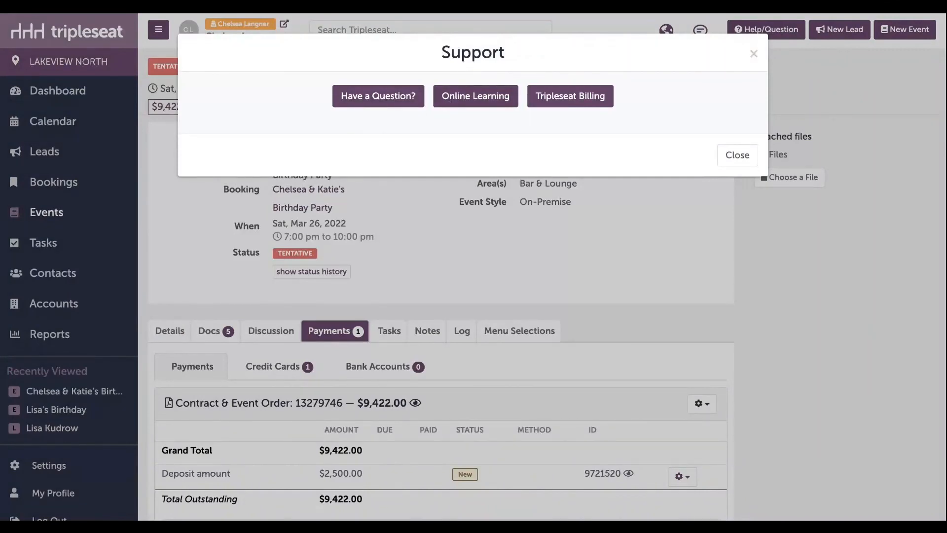
{"action": "left_click", "coordinate": [475, 96]}
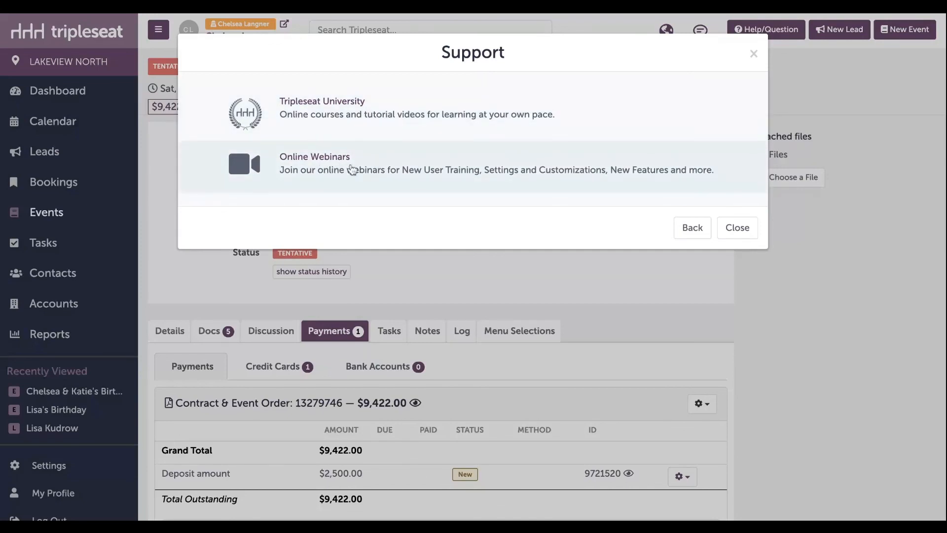
{"action": "left_click", "coordinate": [754, 55]}
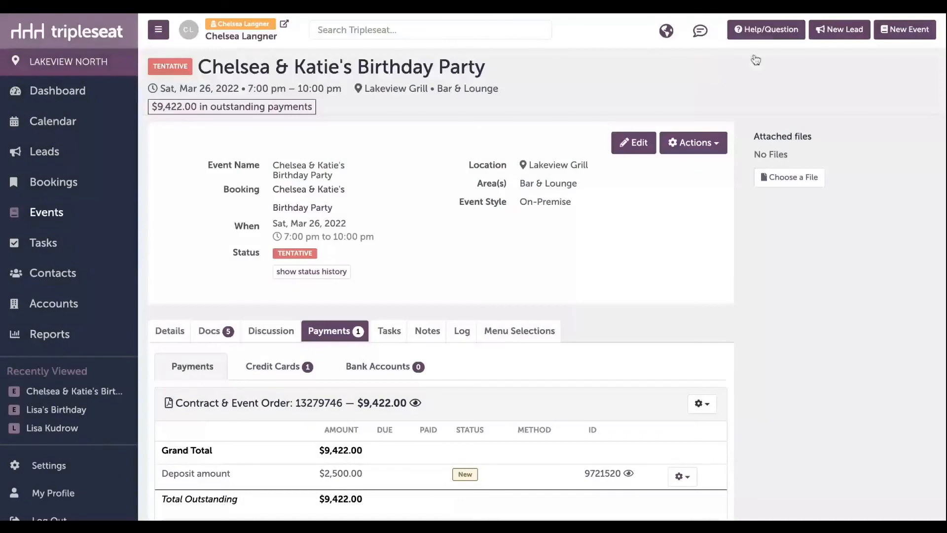